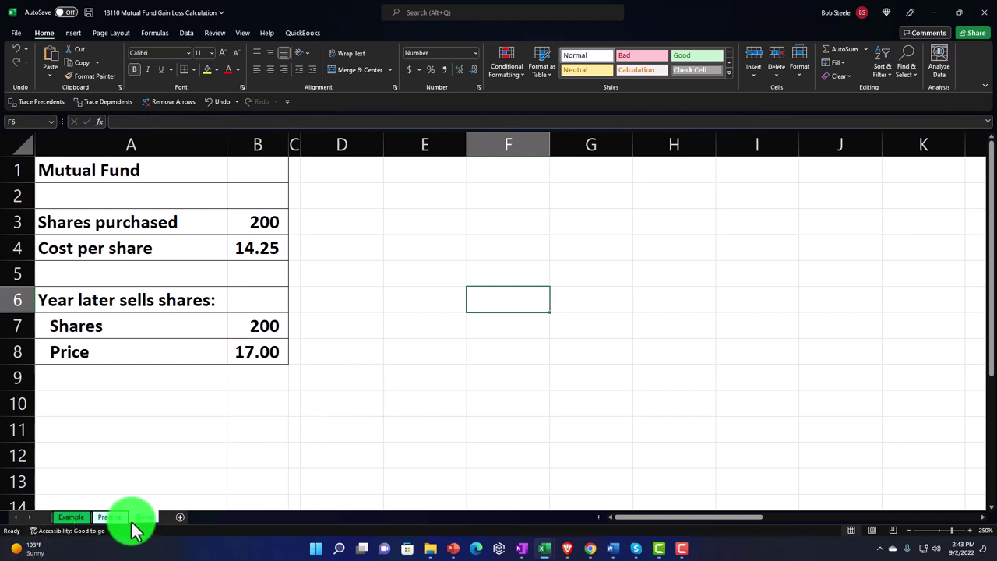
Look through the Example and Practice sheets, finishing on the Blank sheet.
{"action": "left_click", "coordinate": [84, 518]}
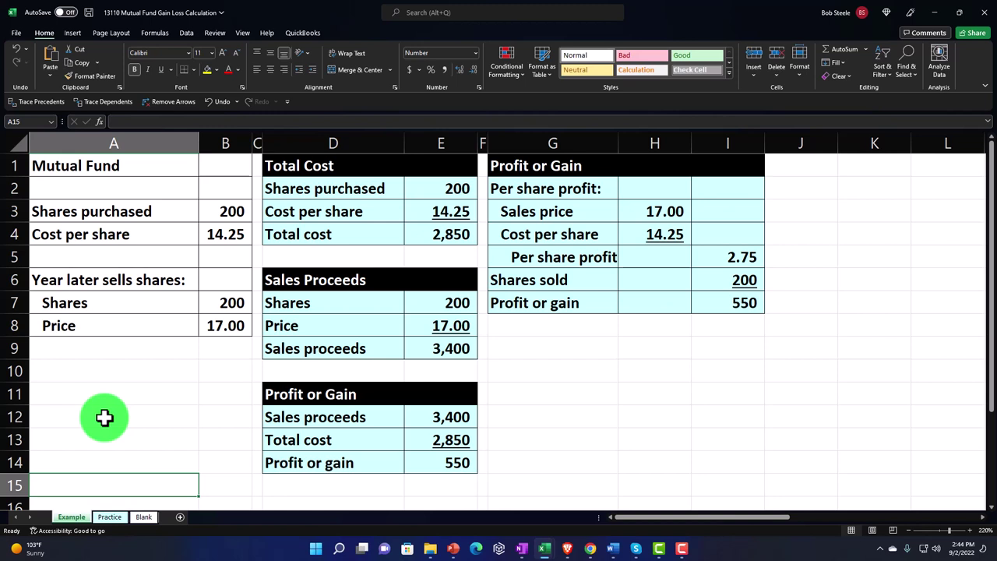
{"action": "left_click", "coordinate": [109, 516]}
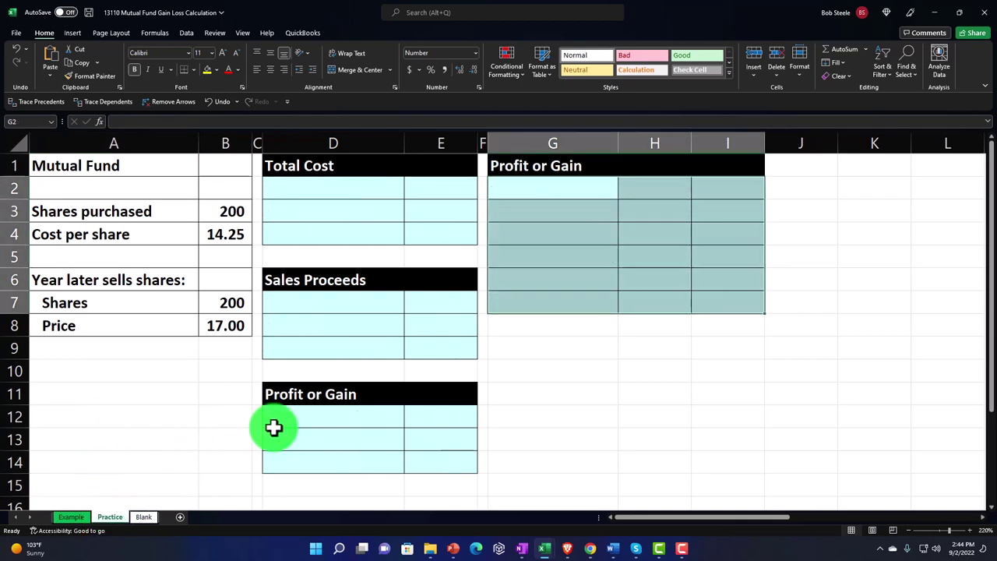
{"action": "left_click", "coordinate": [274, 427]}
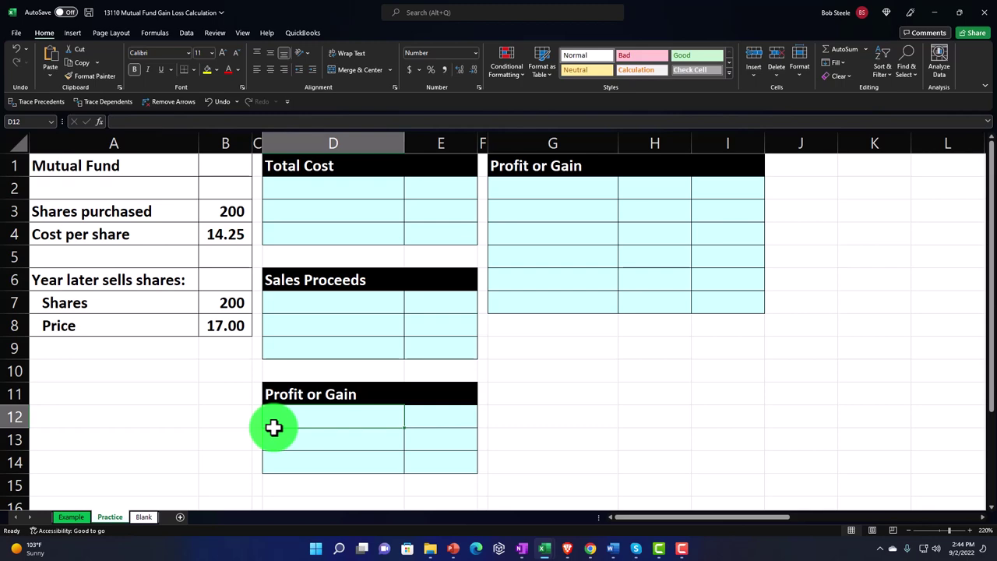
{"action": "left_click", "coordinate": [141, 517]}
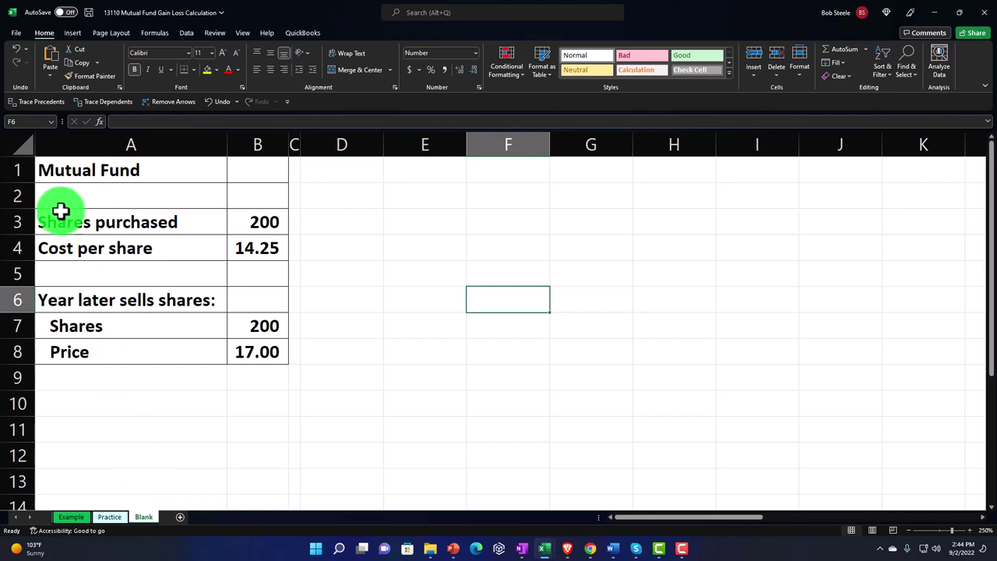
{"action": "left_click", "coordinate": [23, 148]}
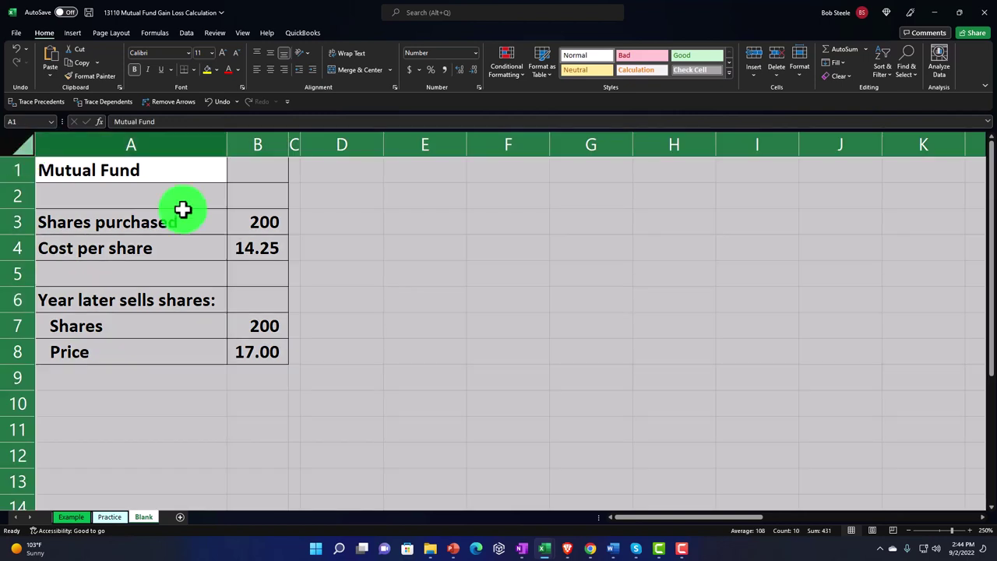
{"action": "right_click", "coordinate": [398, 298]}
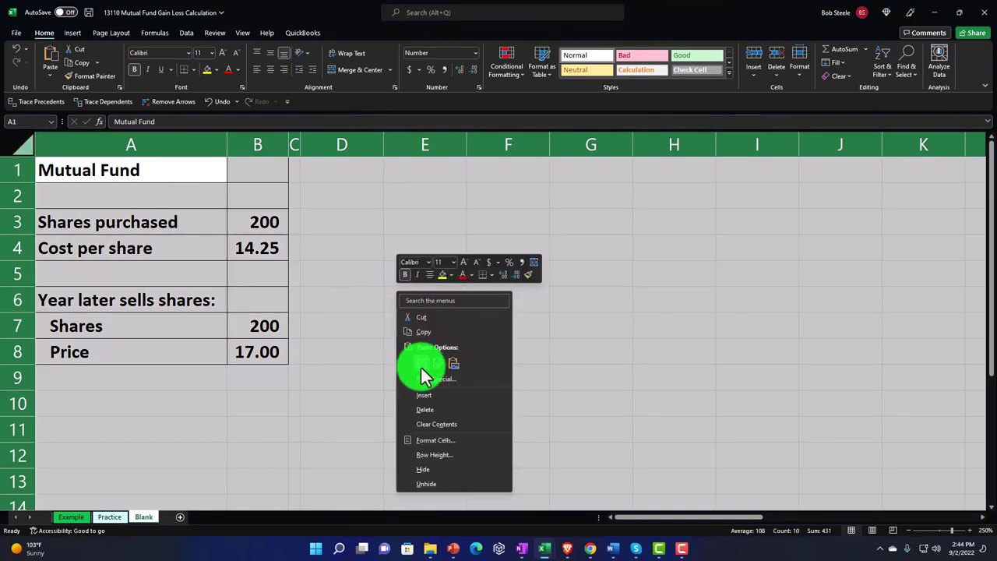
{"action": "left_click", "coordinate": [429, 441]}
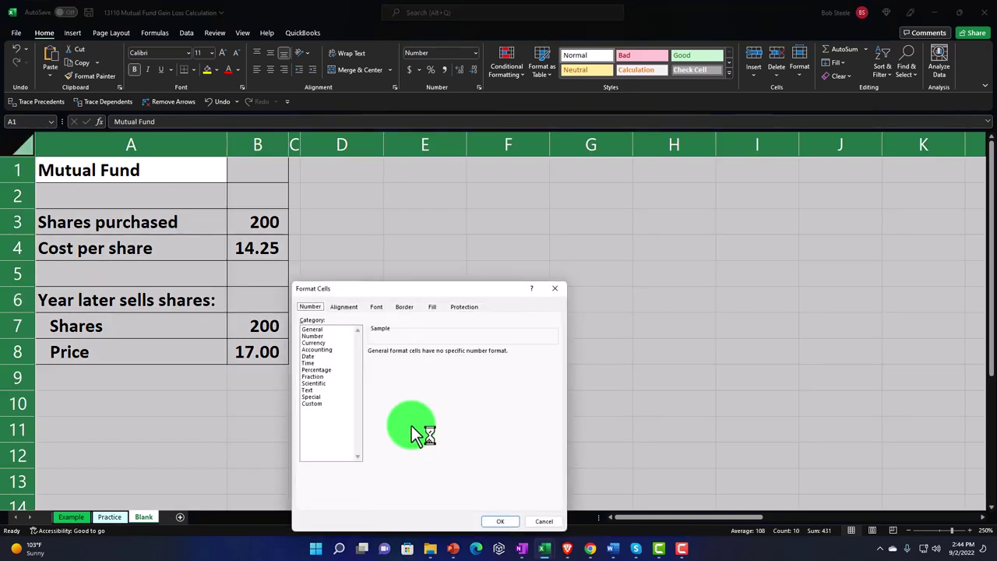
{"action": "left_click", "coordinate": [313, 343]}
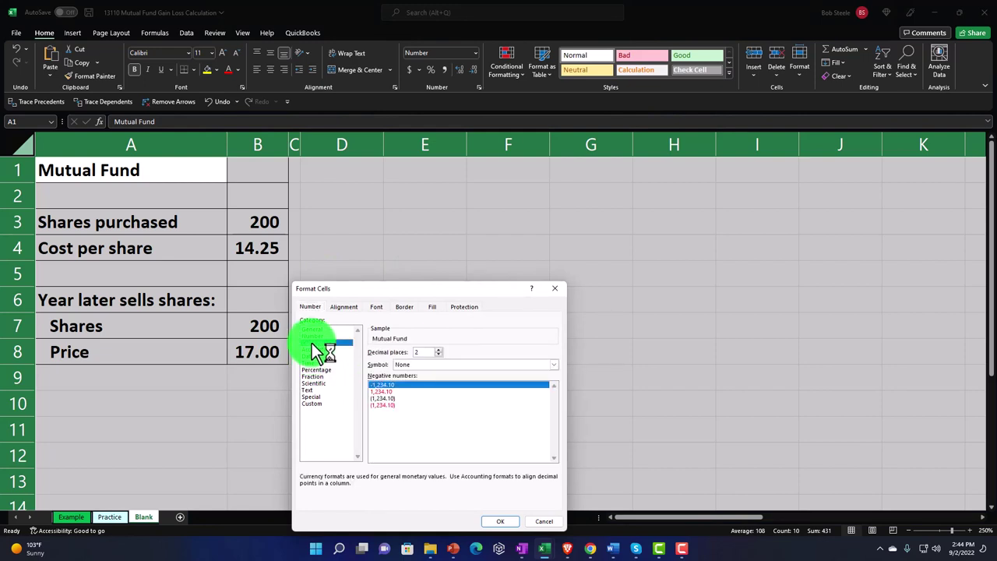
{"action": "left_click", "coordinate": [377, 404]}
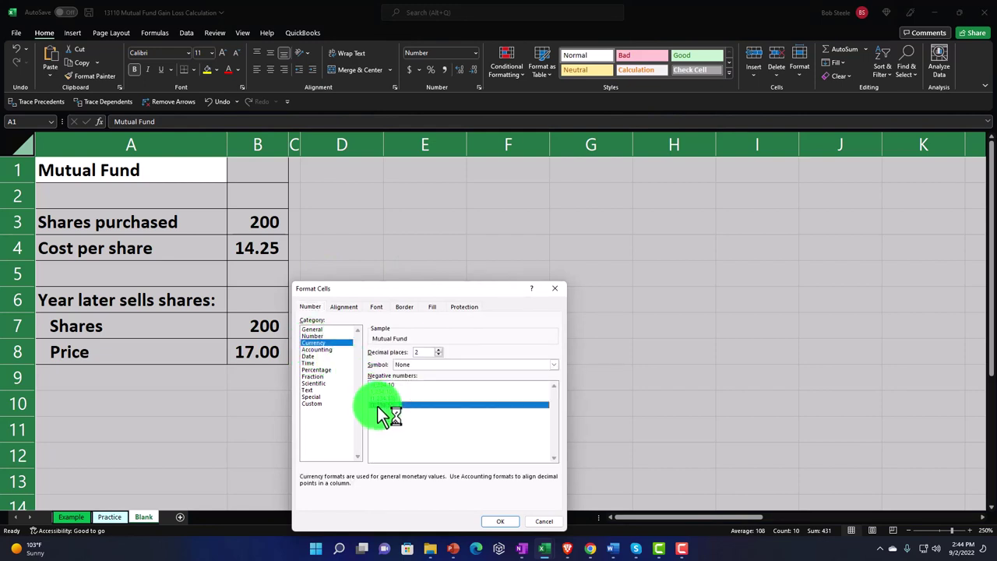
{"action": "left_click", "coordinate": [421, 365]}
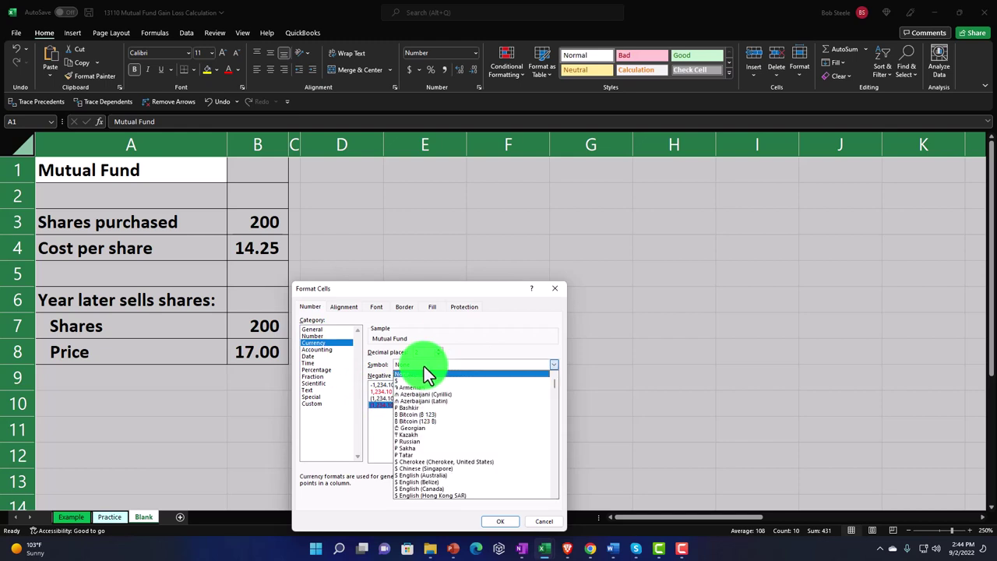
{"action": "left_click", "coordinate": [425, 376]}
{"action": "left_click", "coordinate": [439, 359]}
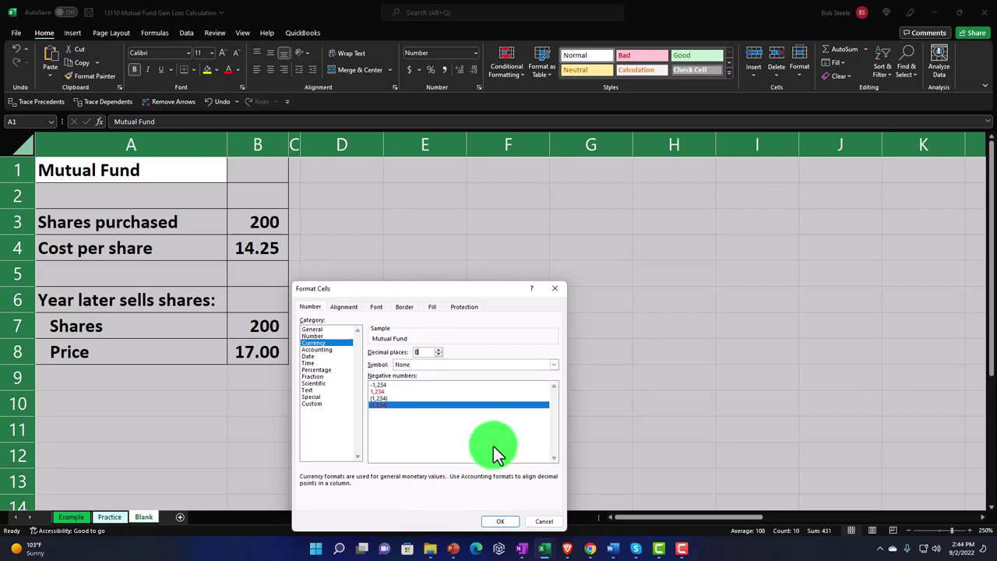
{"action": "left_click", "coordinate": [555, 295]}
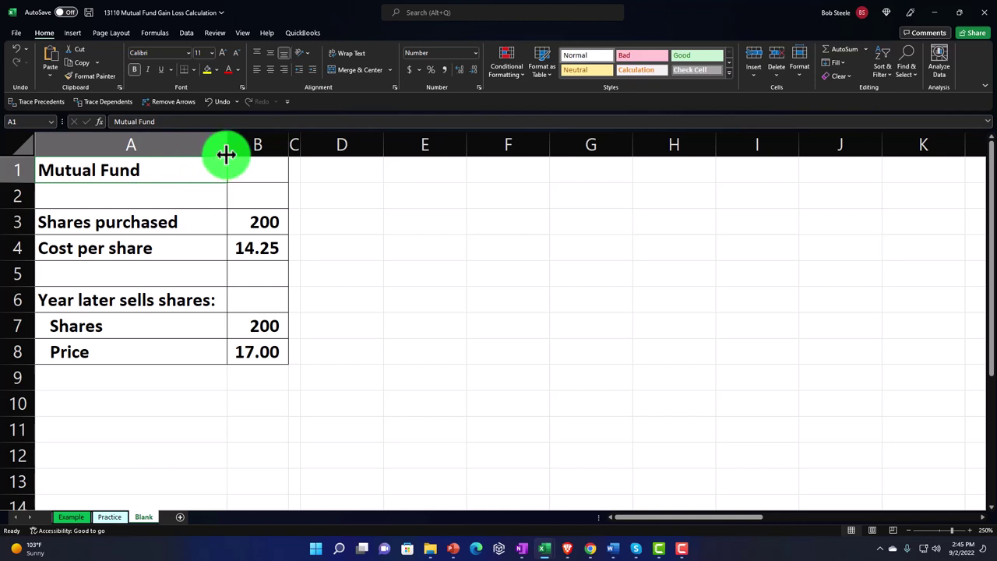
Review the mutual fund's share purchase and sale data in cells A1:B8.
{"action": "left_click", "coordinate": [239, 243]}
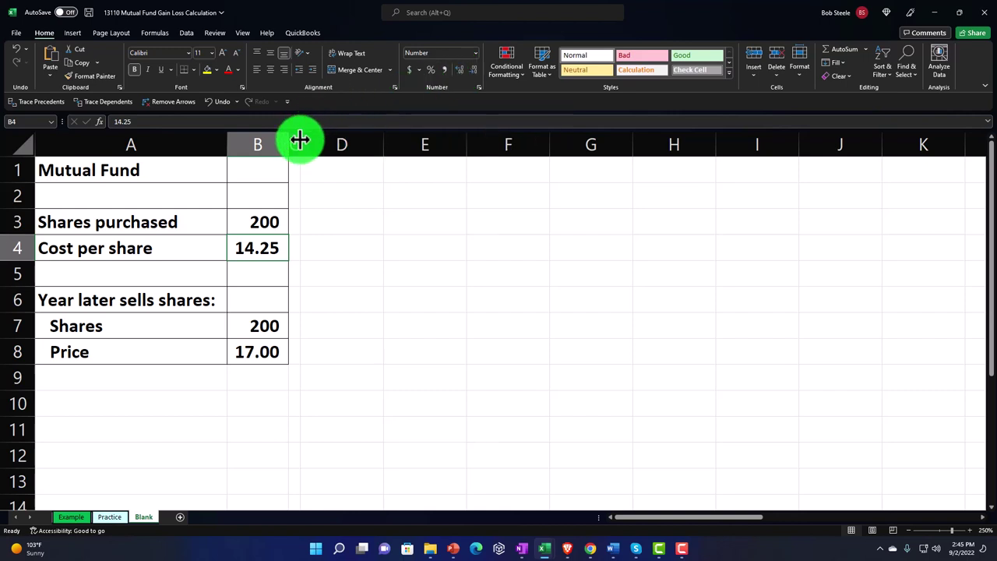
{"action": "left_click", "coordinate": [223, 172]}
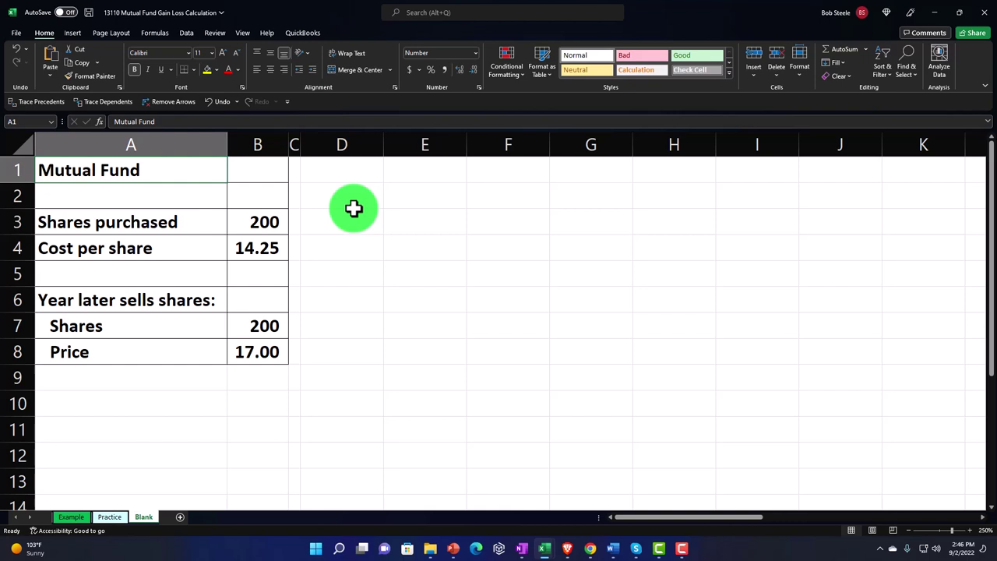
{"action": "left_click", "coordinate": [178, 218]}
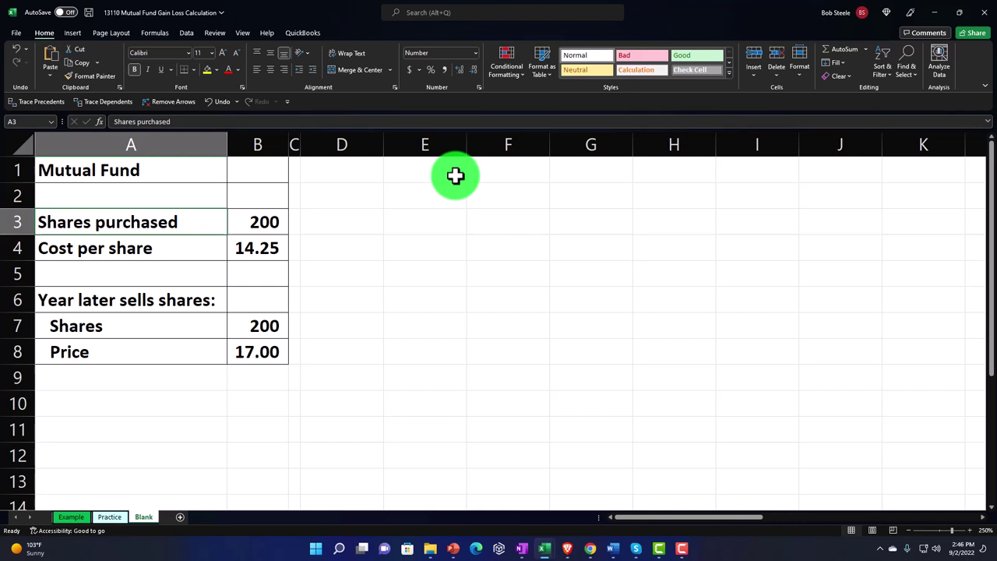
{"action": "key", "text": "Right"}
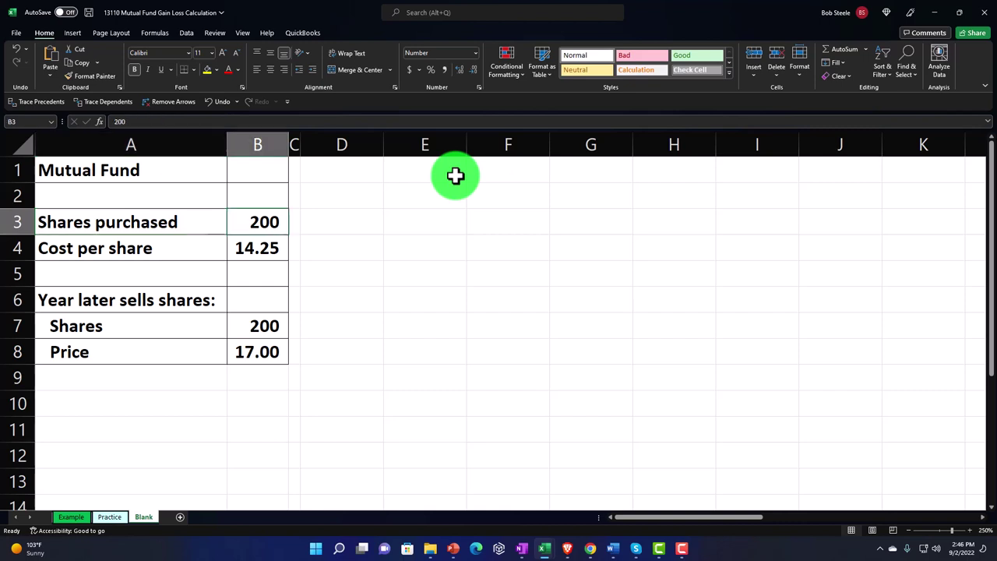
{"action": "key", "text": "Down"}
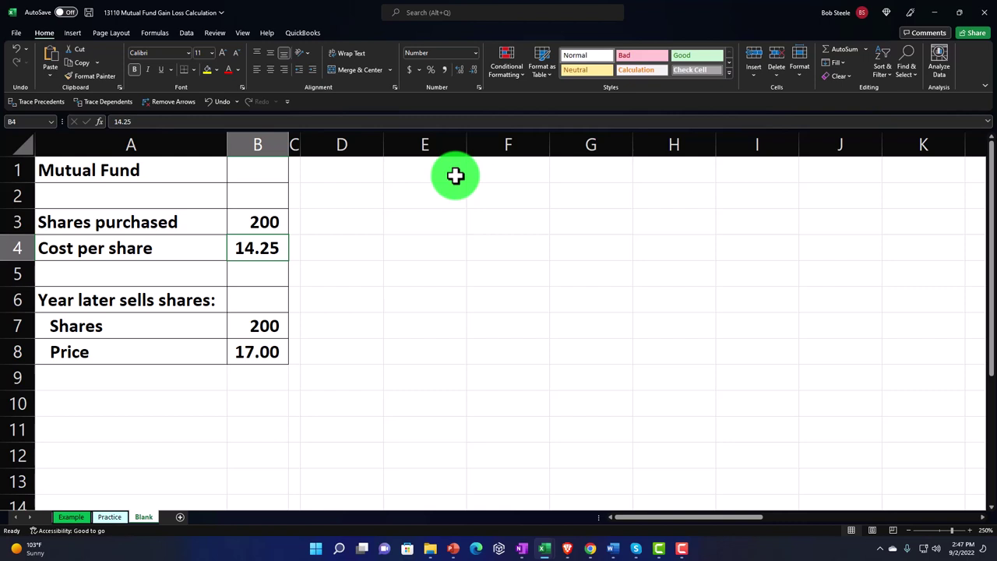
{"action": "key", "text": "Down"}
{"action": "key", "text": "Down"}
{"action": "key", "text": "Left"}
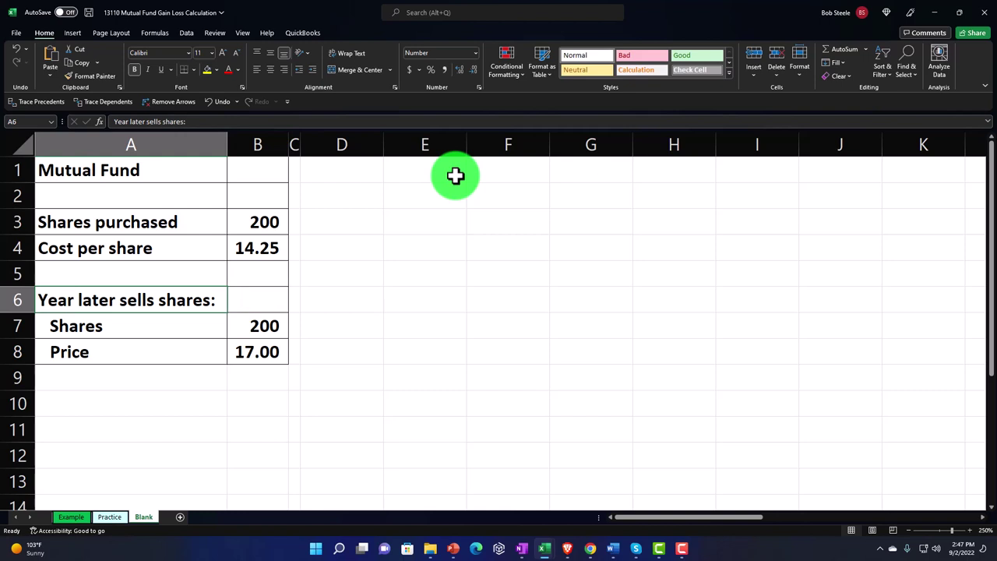
{"action": "key", "text": "Down"}
{"action": "key", "text": "Down"}
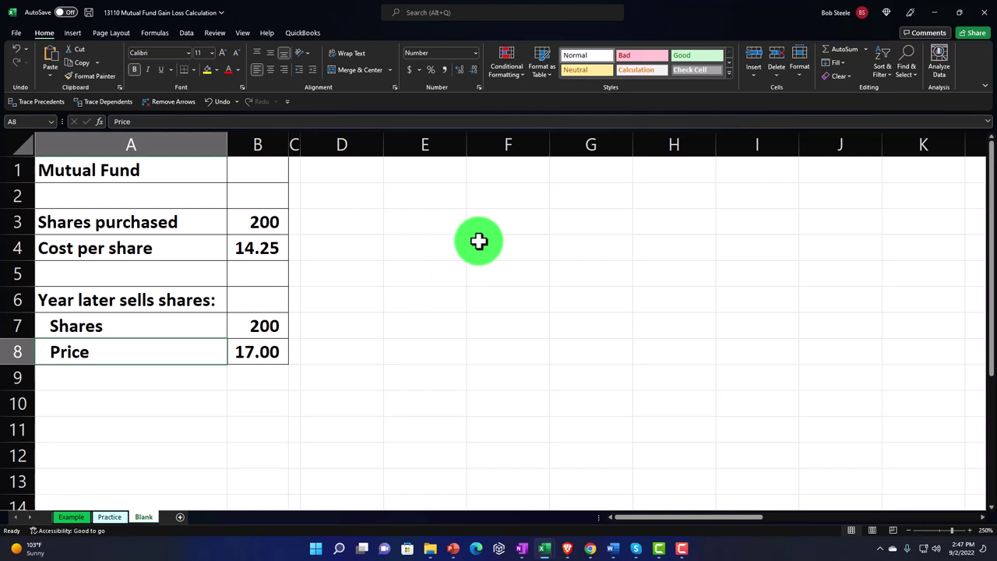
Enter the heading "Total Cost" in cell D1.
{"action": "left_click", "coordinate": [332, 172]}
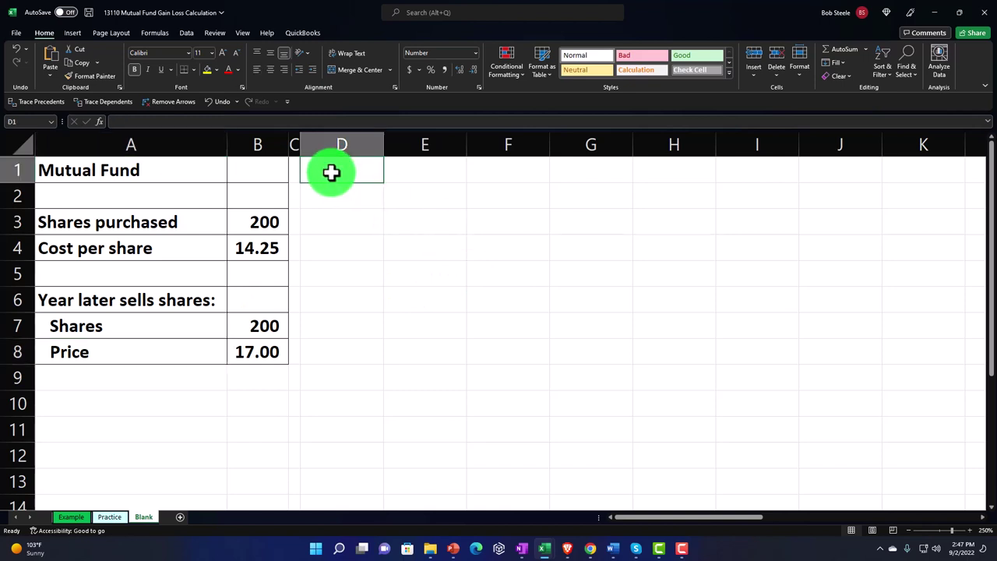
{"action": "type", "text": "Total cost"}
{"action": "key", "text": "BackSpace"}
{"action": "key", "text": "BackSpace"}
{"action": "key", "text": "BackSpace"}
{"action": "key", "text": "BackSpace"}
{"action": "type", "text": "Cost"}
{"action": "key", "text": "Return"}
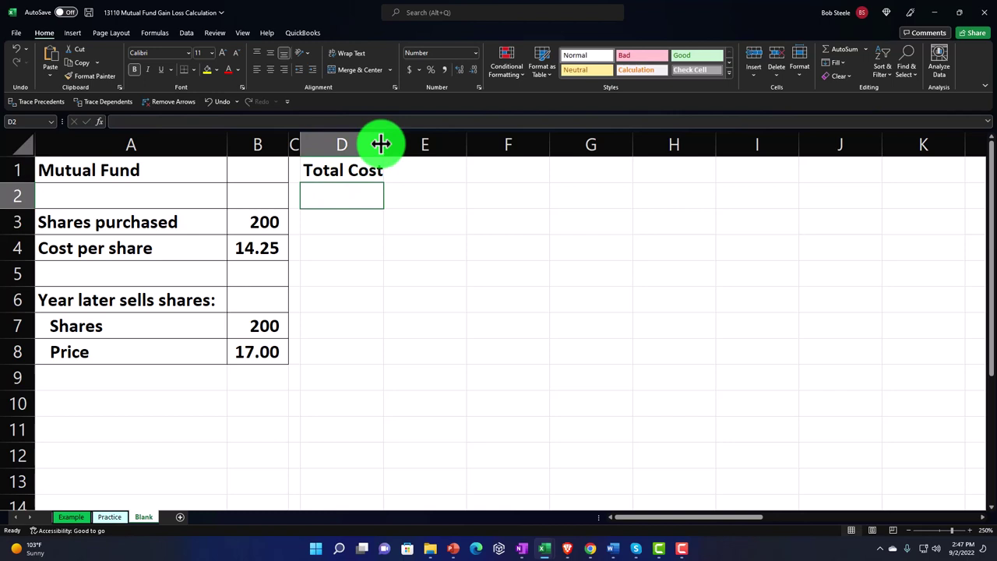
Widen column D and fill the Total Cost header cells D1:E1 with black.
{"action": "left_click_drag", "start_coordinate": [381, 144], "coordinate": [452, 169]}
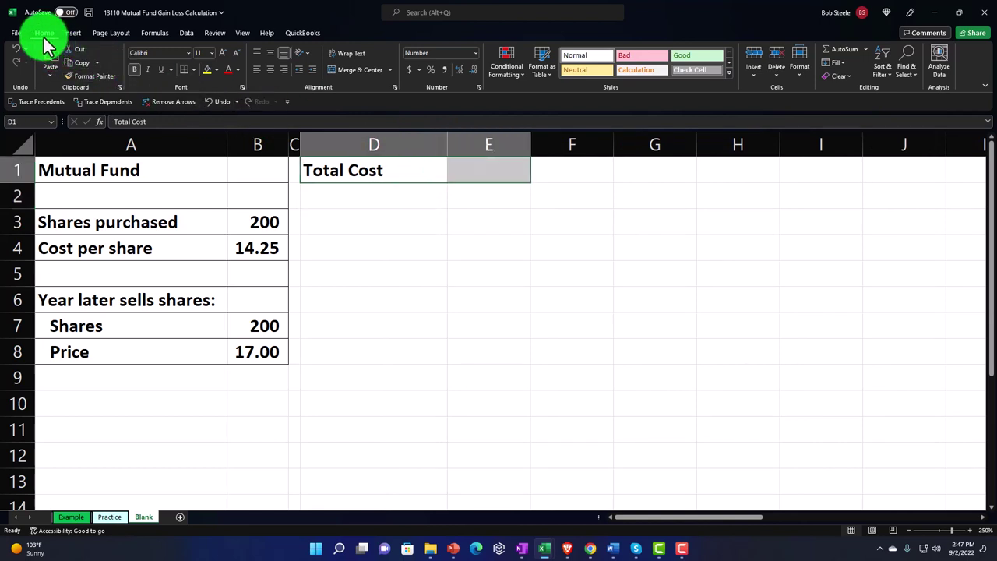
{"action": "left_click", "coordinate": [216, 69]}
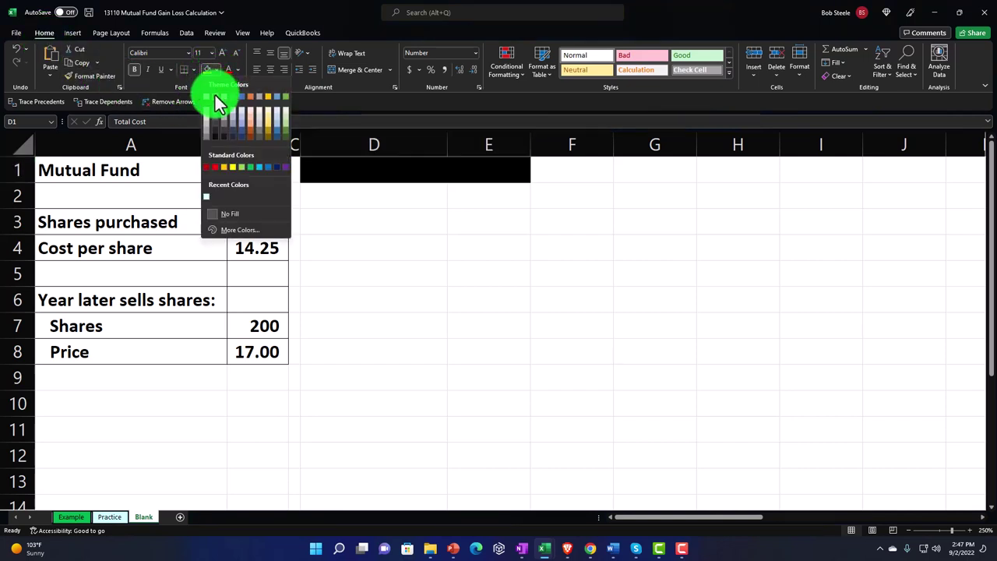
{"action": "left_click", "coordinate": [215, 94]}
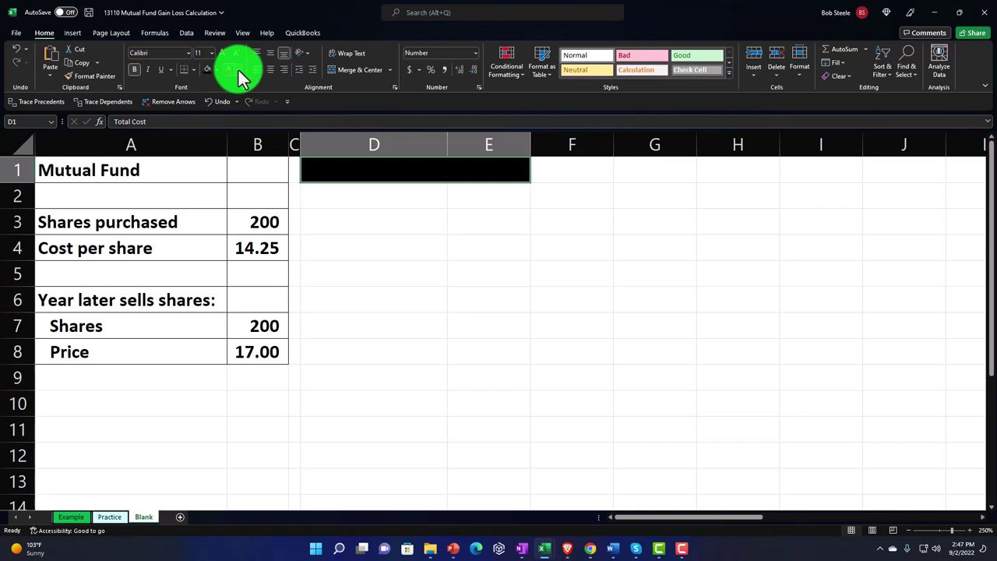
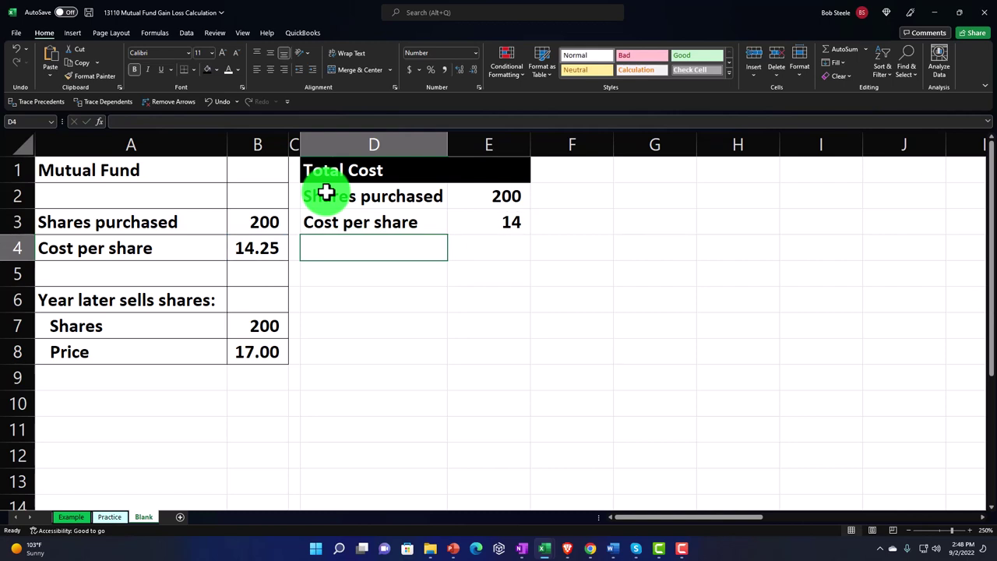
Clear the Cost per share row in D3:E3 and the shares purchased amount in E2.
{"action": "left_click_drag", "start_coordinate": [362, 223], "coordinate": [460, 223]}
{"action": "key", "text": "Delete"}
{"action": "left_click", "coordinate": [468, 197]}
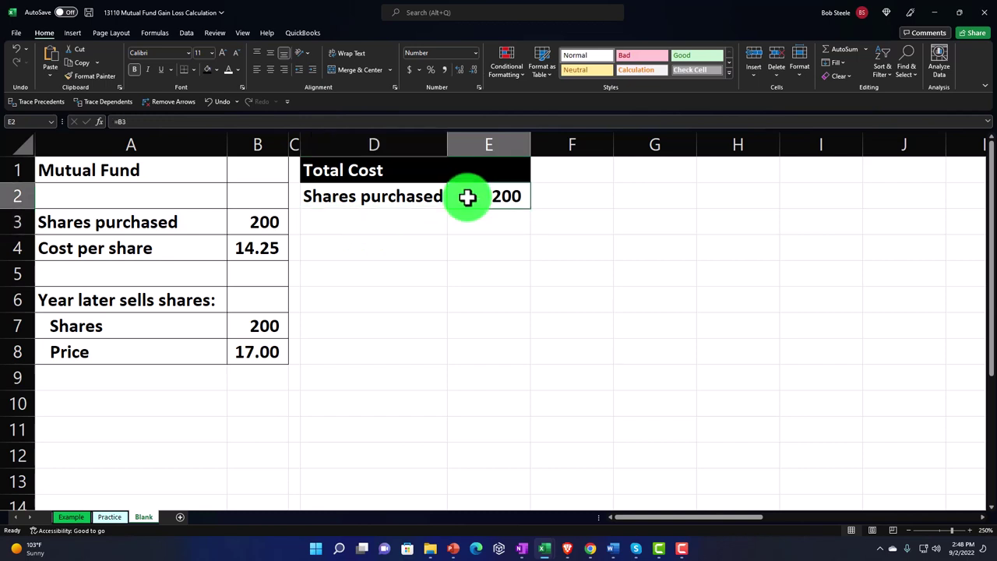
{"action": "key", "text": "Delete"}
Link D2 to the Shares purchased label with =A3 and fill the formula across to E2.
{"action": "left_click", "coordinate": [425, 198]}
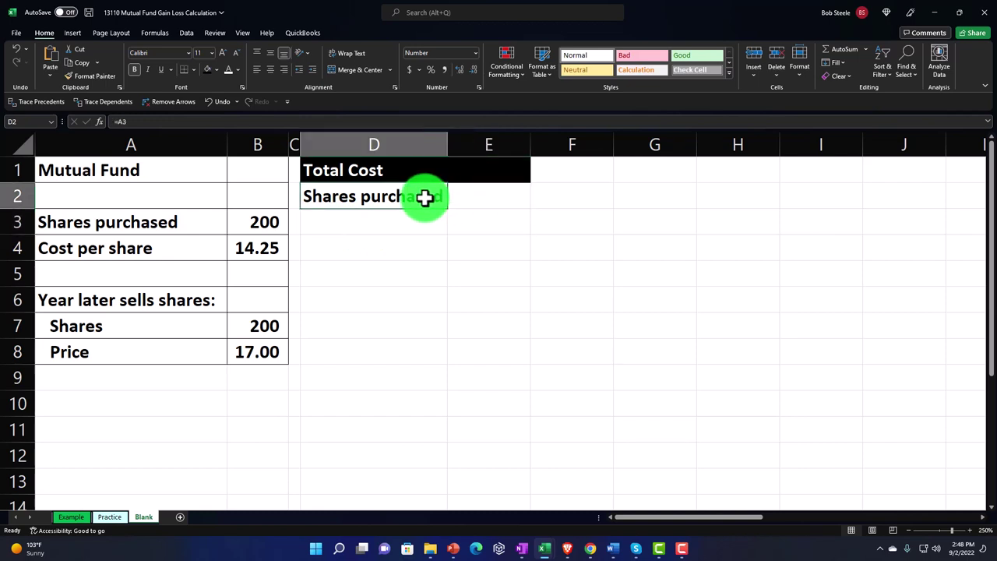
{"action": "type", "text": "=A3"}
{"action": "key", "text": "Return"}
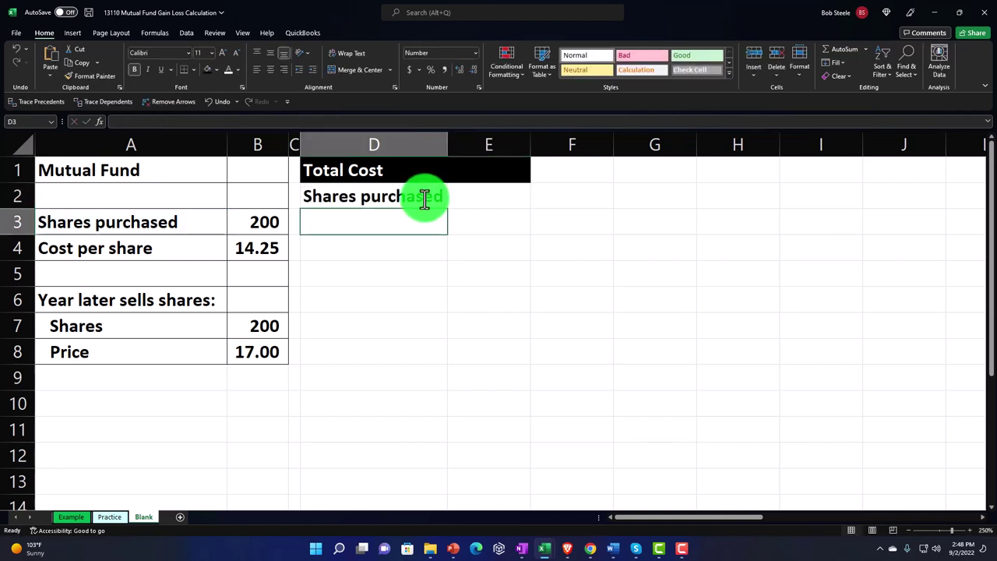
{"action": "left_click", "coordinate": [428, 206]}
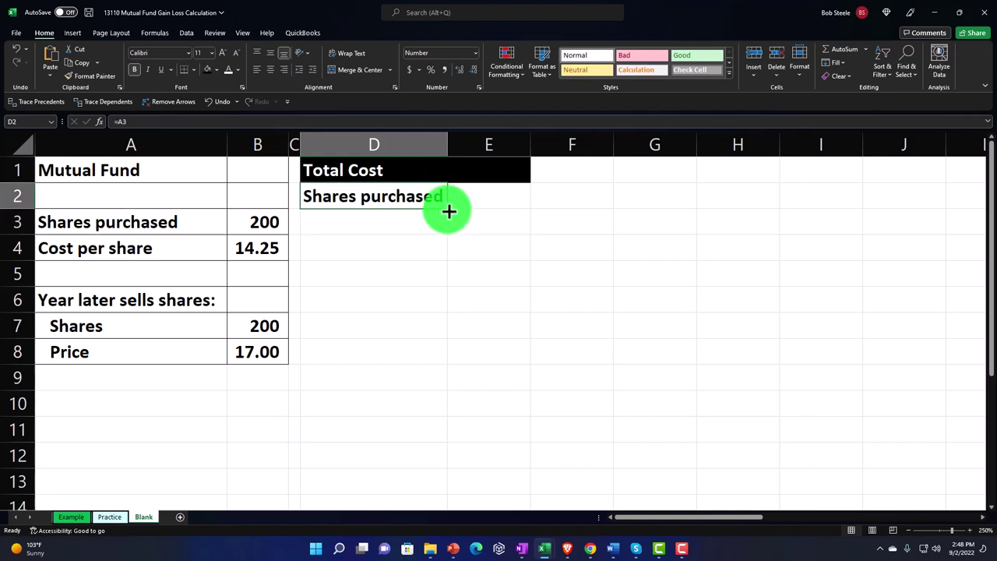
{"action": "left_click_drag", "start_coordinate": [449, 212], "coordinate": [494, 215]}
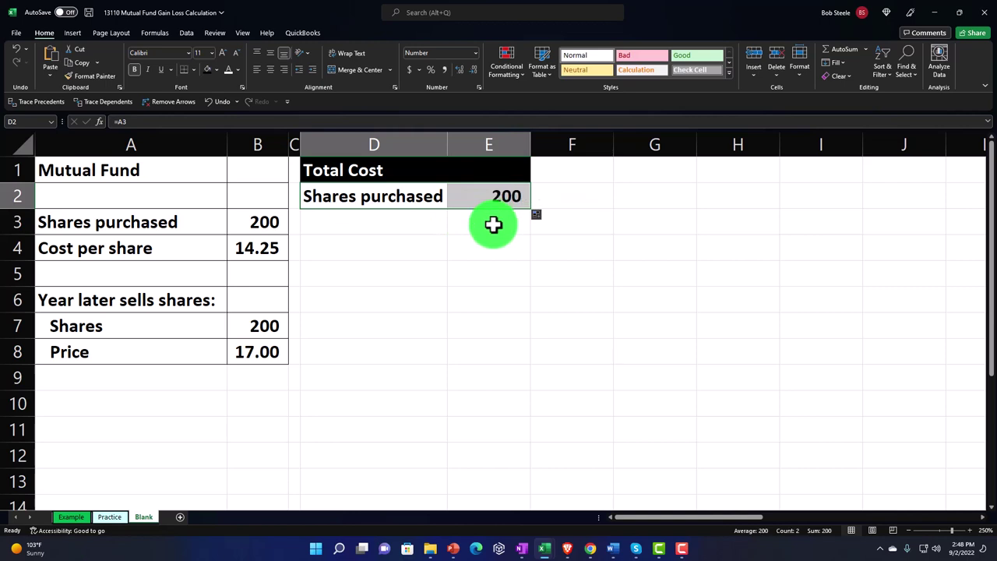
{"action": "double_click", "coordinate": [474, 203]}
{"action": "key", "text": "Return"}
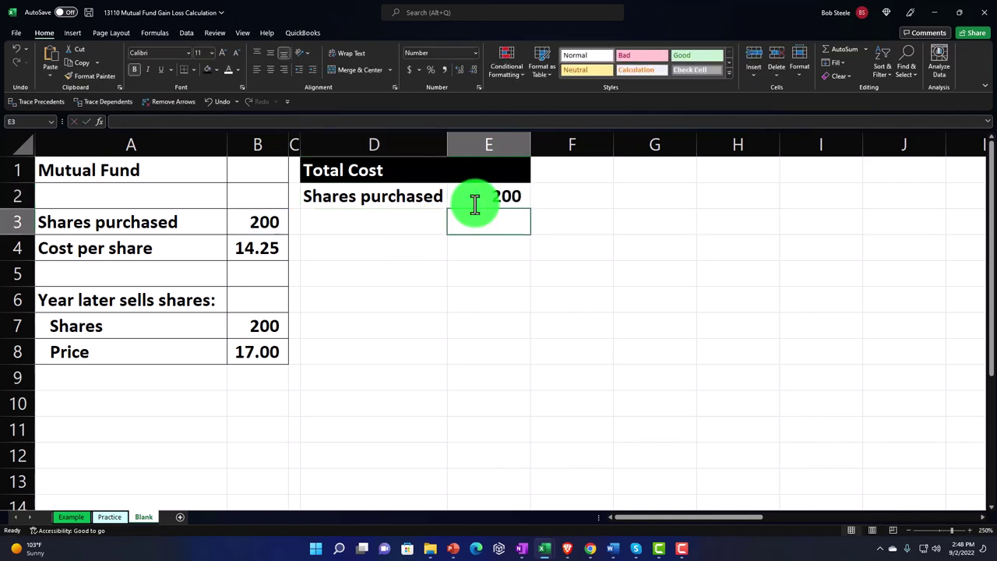
Fill the D2:E2 formulas down to row 3 to bring in the cost per share, and check the formula in D3.
{"action": "left_click_drag", "start_coordinate": [413, 194], "coordinate": [534, 227]}
{"action": "double_click", "coordinate": [428, 222]}
{"action": "key", "text": "Return"}
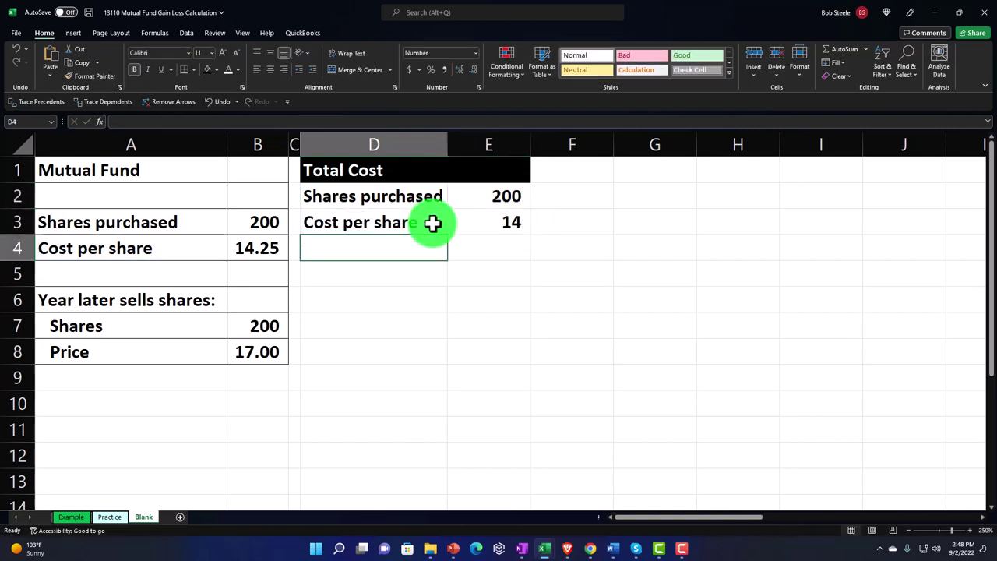
Format the cost per share in E3 with two decimal places and underline it.
{"action": "left_click", "coordinate": [456, 220]}
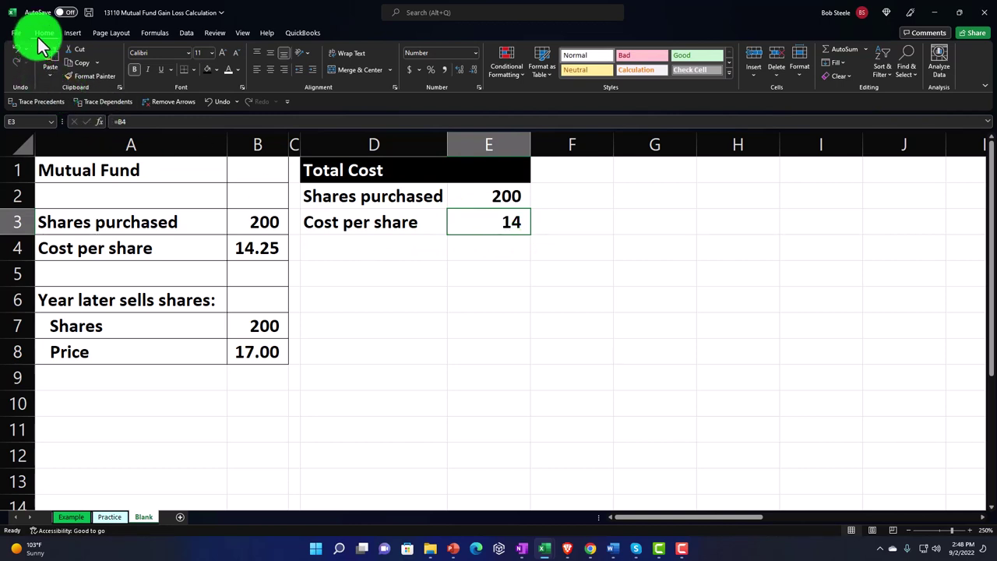
{"action": "left_click", "coordinate": [457, 70]}
{"action": "left_click", "coordinate": [456, 71]}
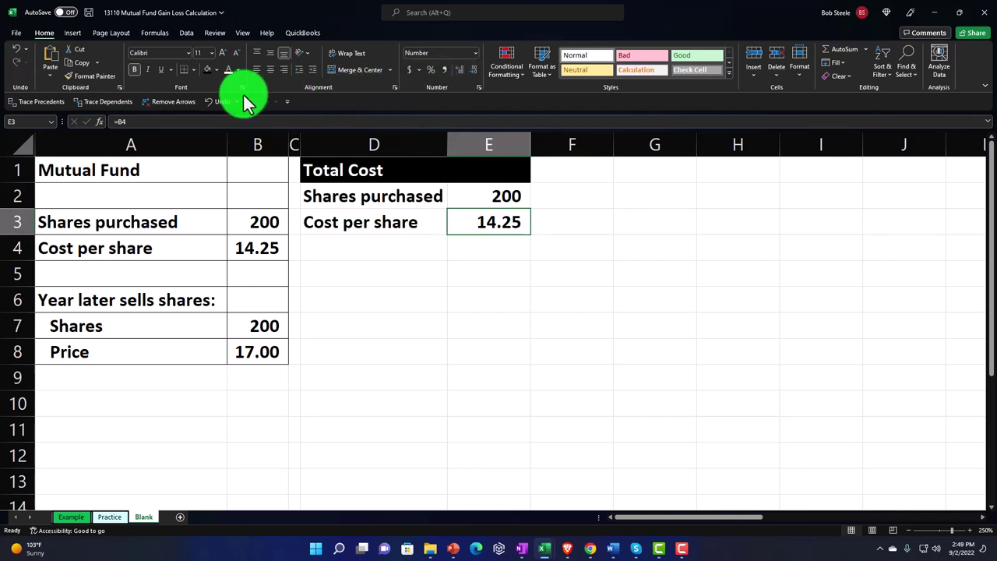
{"action": "left_click", "coordinate": [161, 69]}
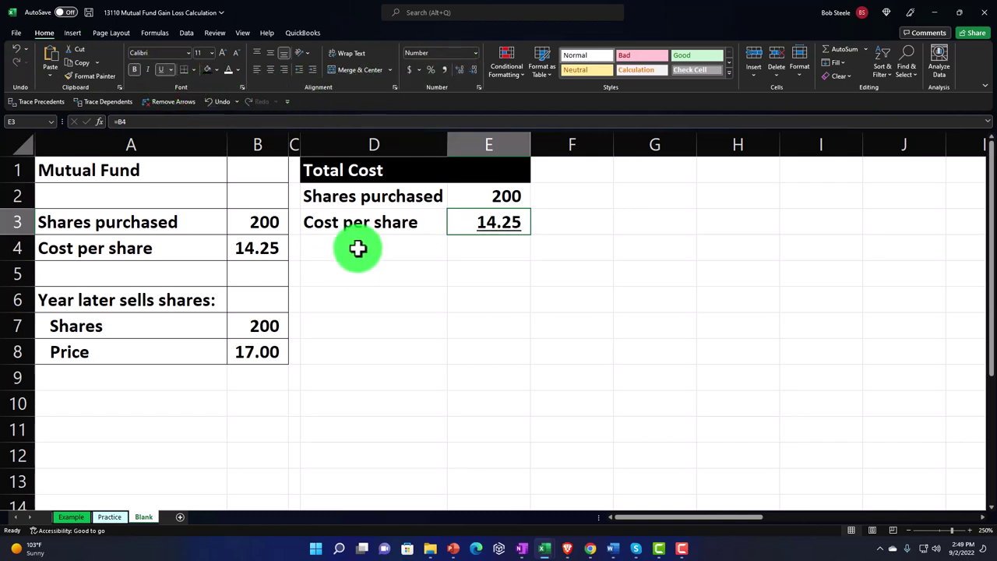
Label D4 as total cost and calculate it in E4 with =E2*E3.
{"action": "left_click", "coordinate": [356, 247]}
{"action": "type", "text": "total cost"}
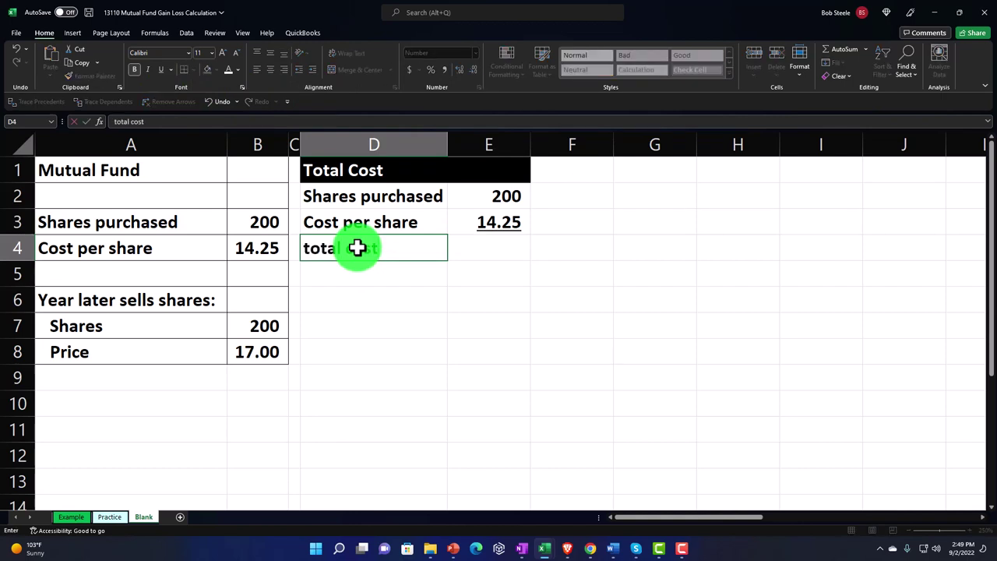
{"action": "key", "text": "Tab"}
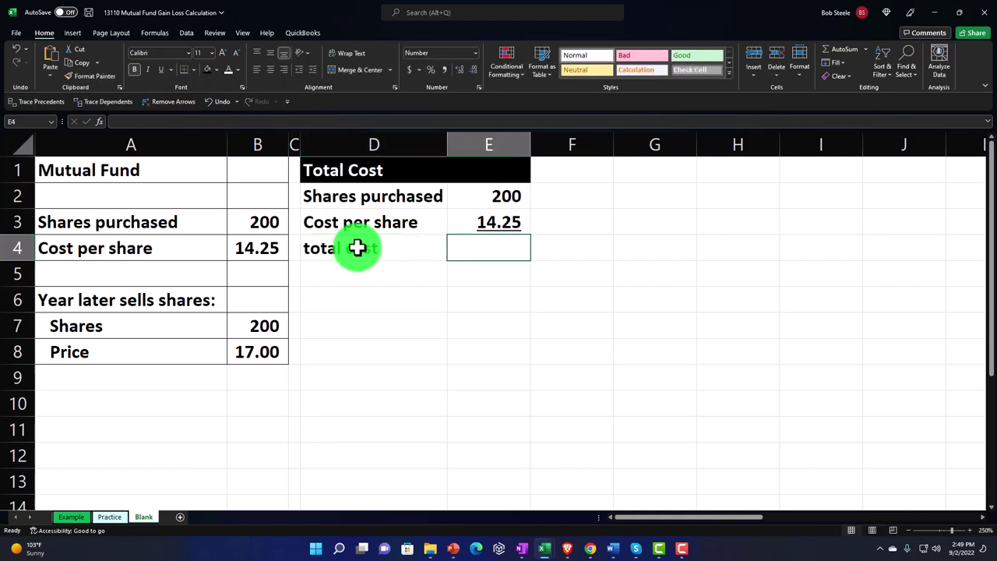
{"action": "type", "text": "="}
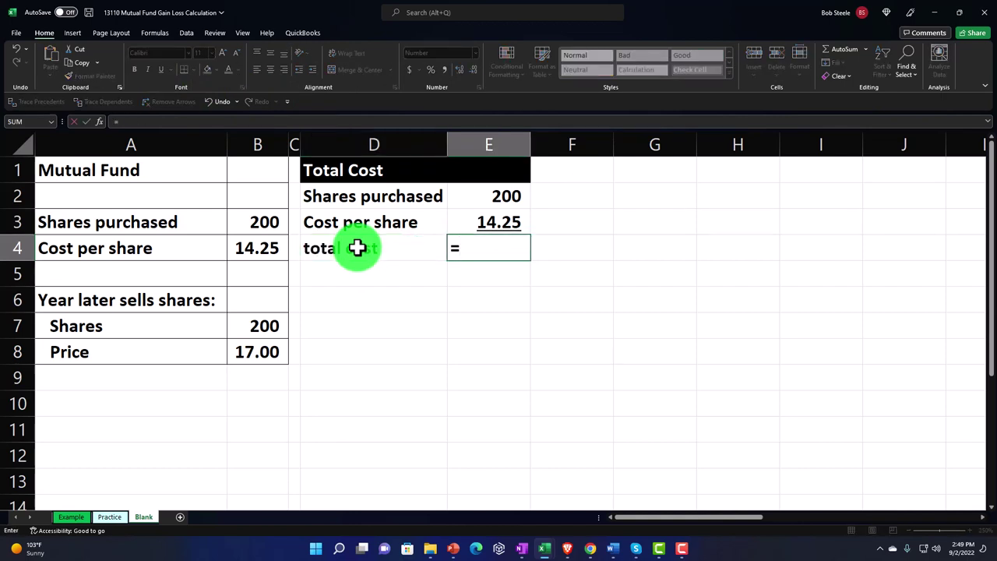
{"action": "key", "text": "Up"}
{"action": "key", "text": "Up"}
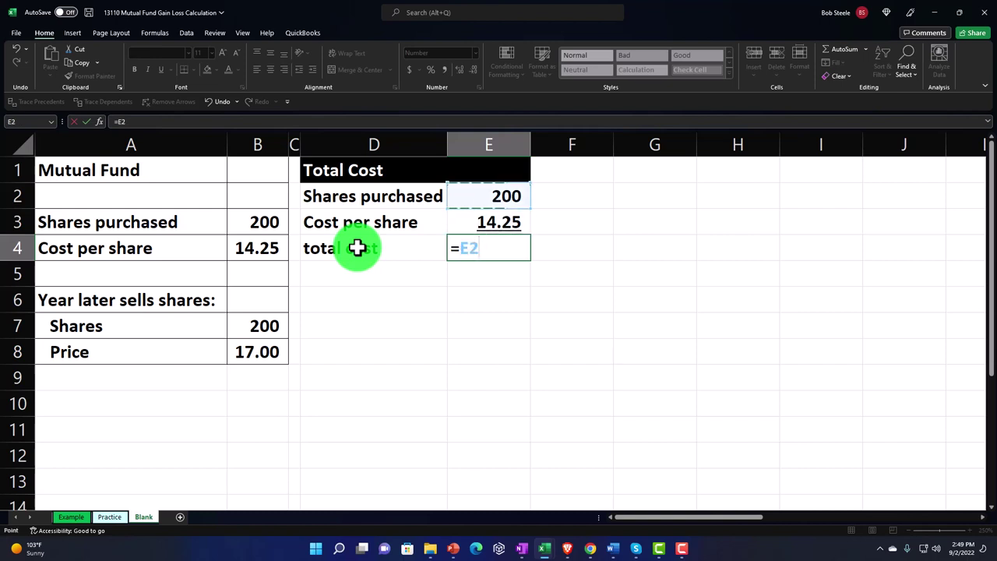
{"action": "type", "text": "*"}
{"action": "key", "text": "Up"}
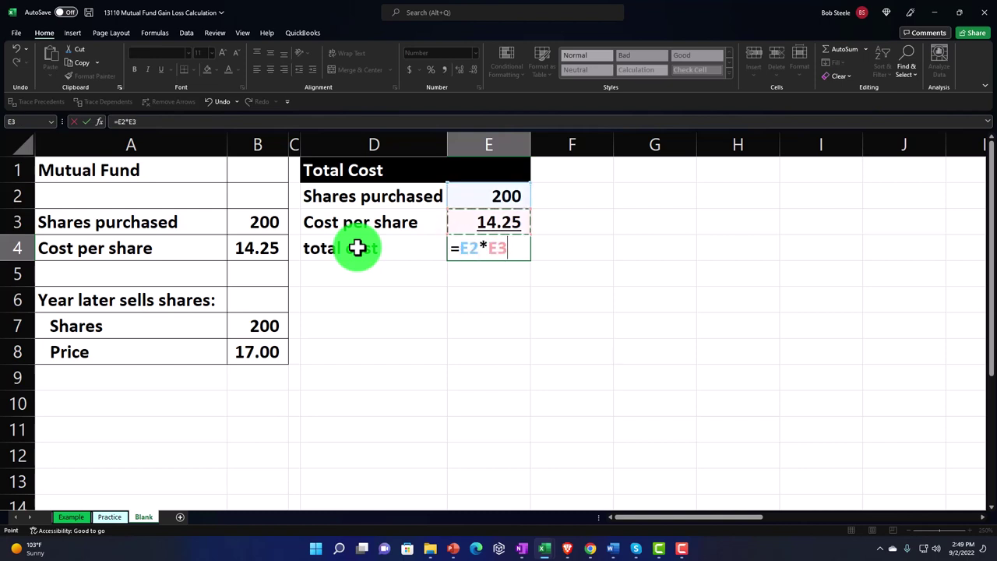
{"action": "key", "text": "Return"}
Format the total cost in E4 with two decimal places.
{"action": "key", "text": "Up"}
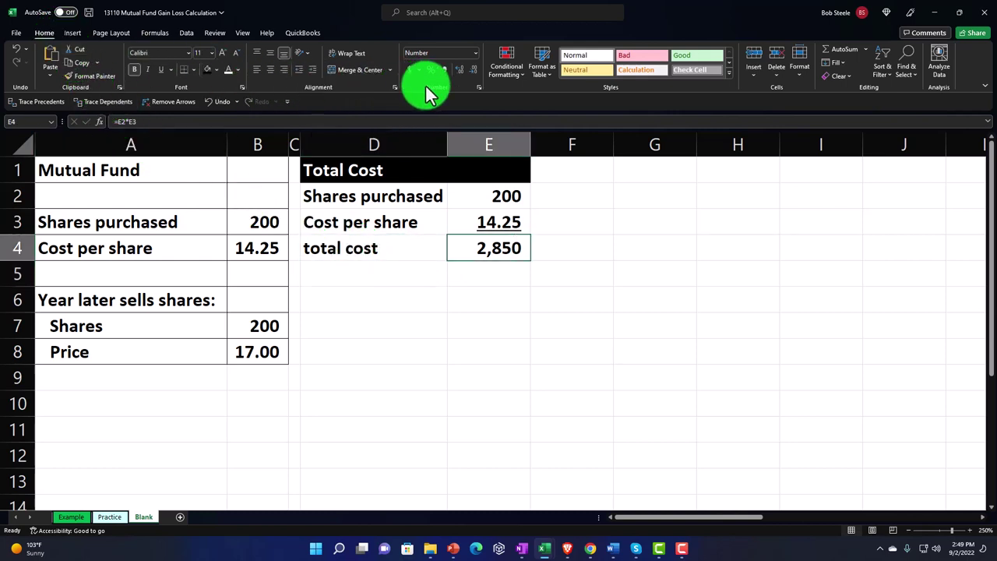
{"action": "left_click", "coordinate": [456, 71]}
{"action": "left_click", "coordinate": [456, 70]}
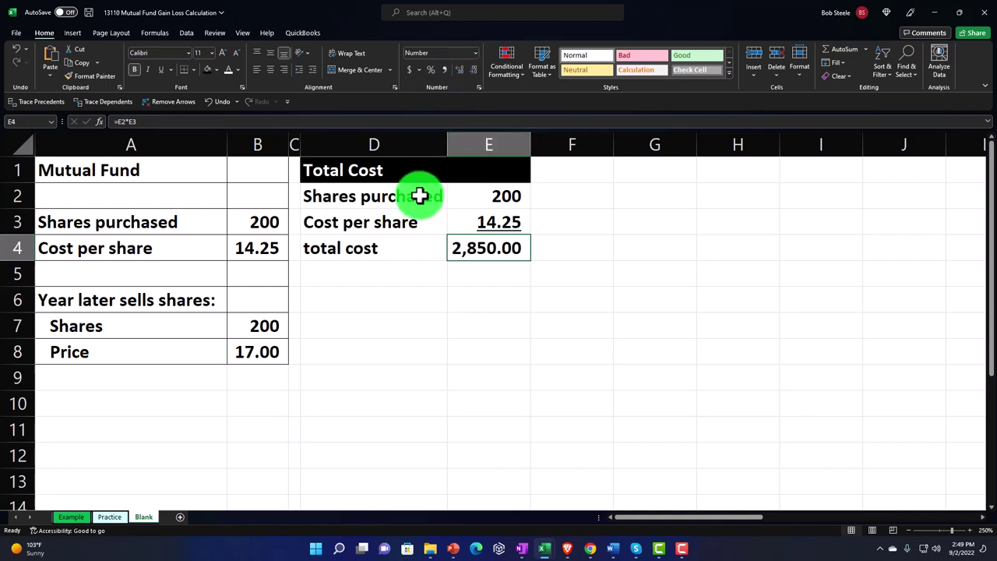
Fill D2:E4 with a custom light blue from the standard colour palette and apply all borders.
{"action": "left_click_drag", "start_coordinate": [420, 196], "coordinate": [474, 239]}
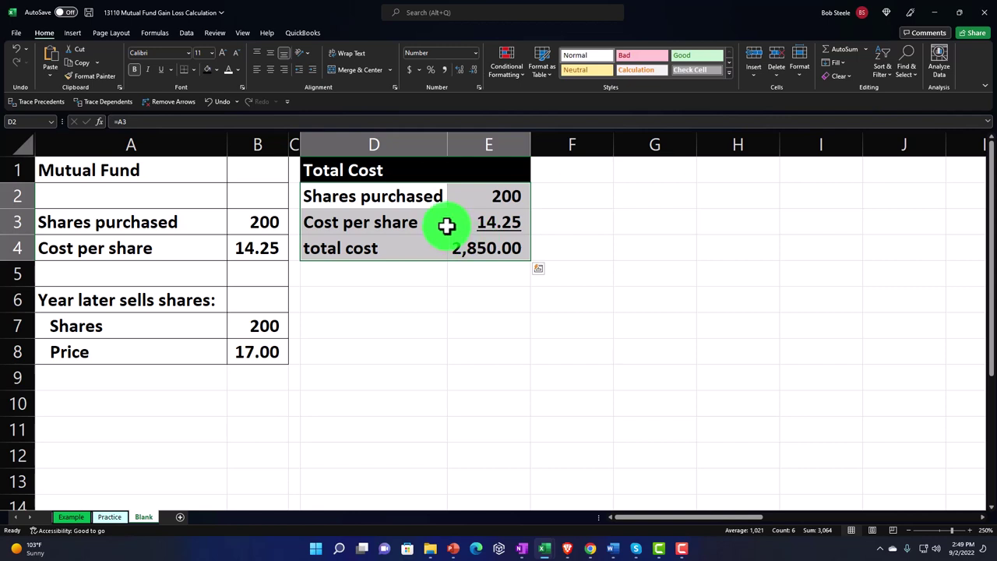
{"action": "right_click", "coordinate": [448, 230]}
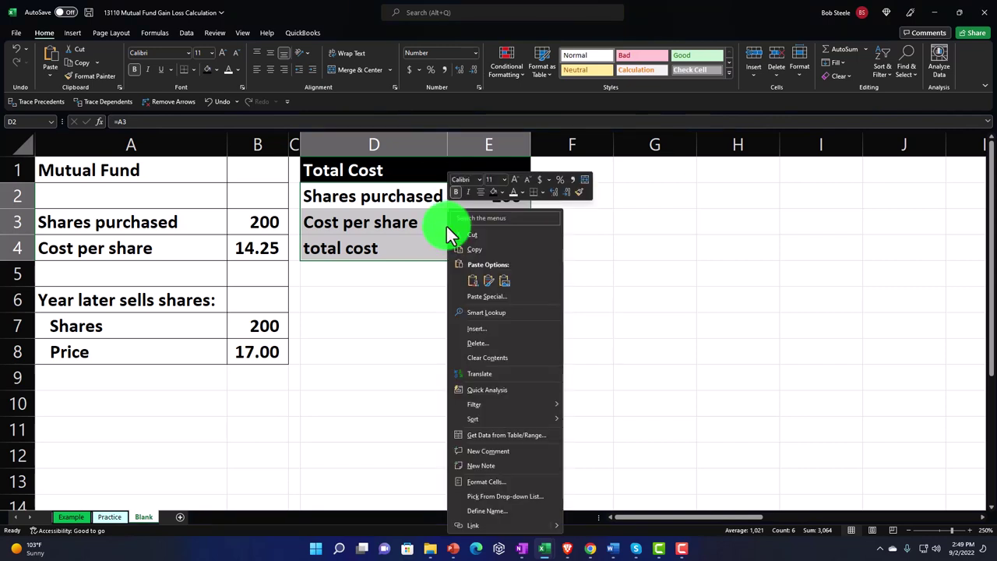
{"action": "left_click", "coordinate": [212, 65]}
{"action": "left_click", "coordinate": [213, 68]}
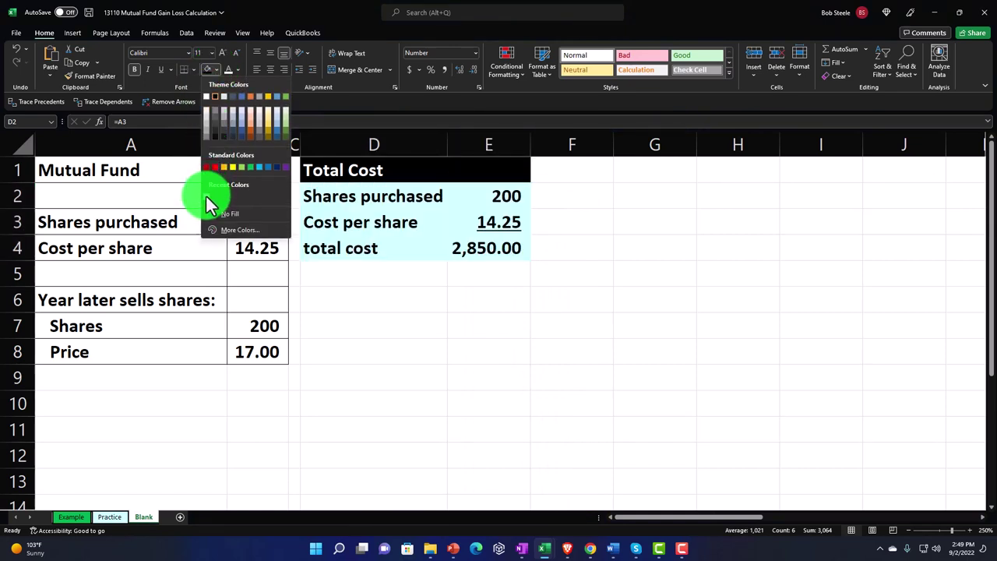
{"action": "left_click", "coordinate": [226, 231]}
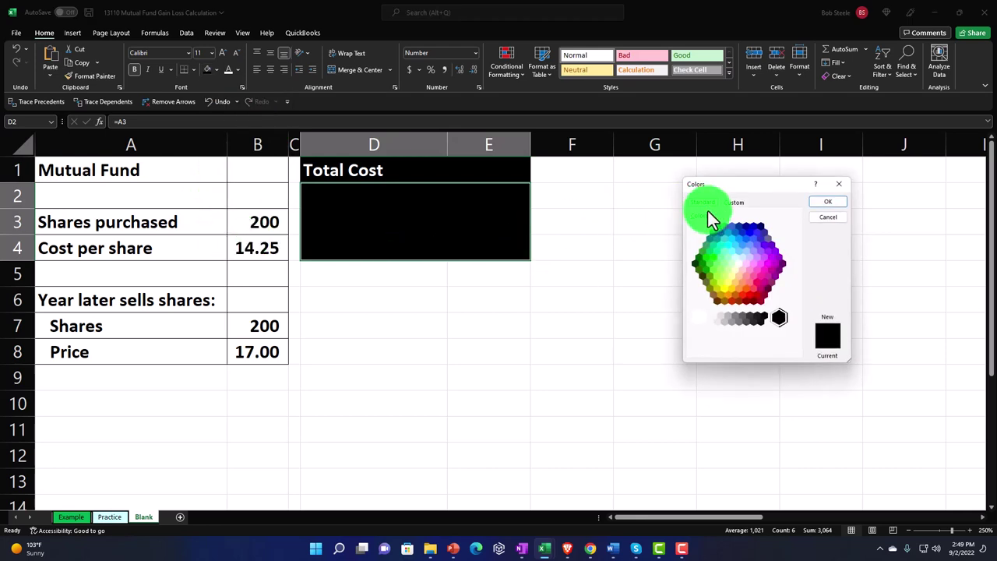
{"action": "left_click", "coordinate": [735, 258]}
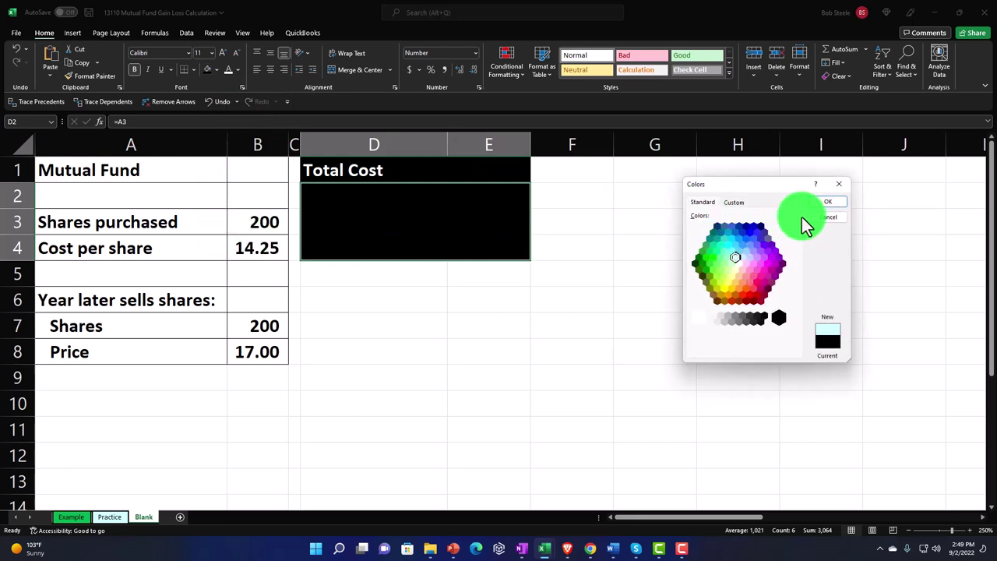
{"action": "left_click", "coordinate": [814, 202]}
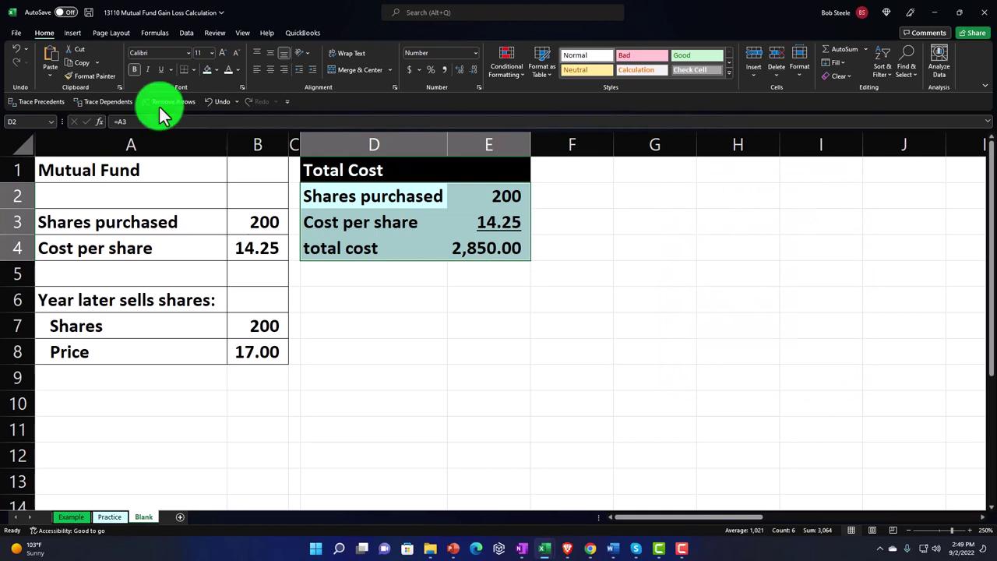
{"action": "left_click", "coordinate": [193, 71]}
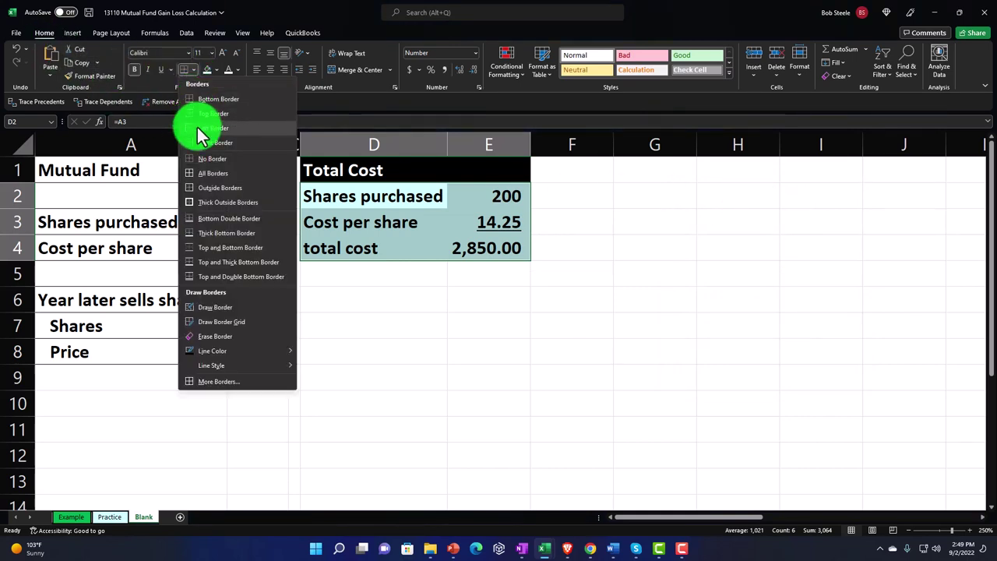
{"action": "left_click", "coordinate": [207, 173]}
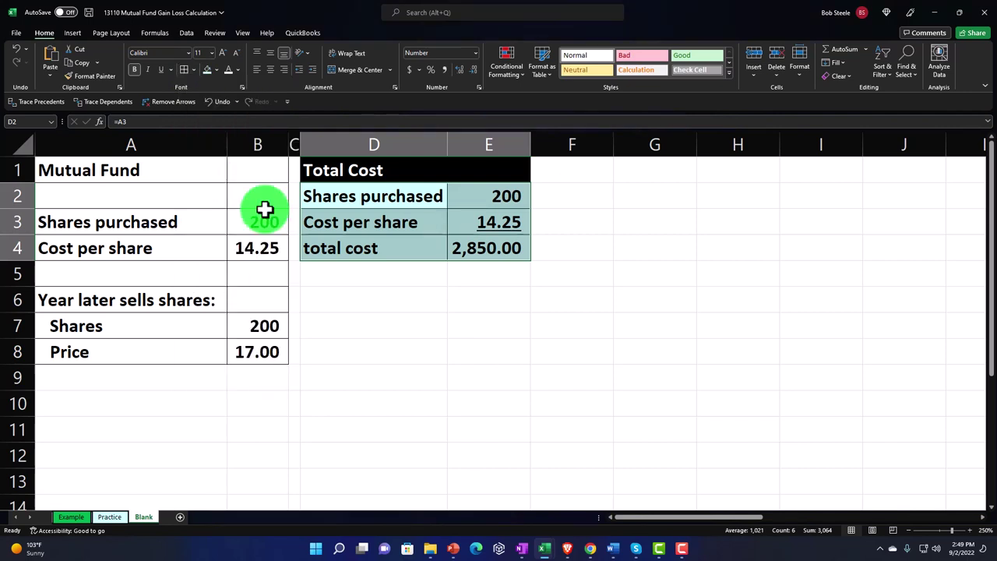
Examine the total cost formula in E4 and the share amounts above it that it multiplies.
{"action": "left_click", "coordinate": [413, 302]}
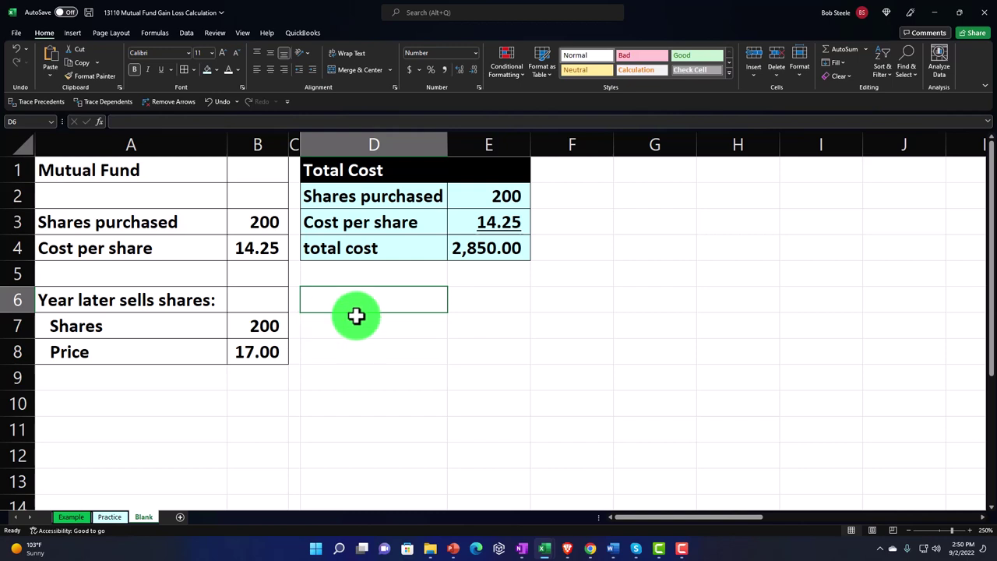
{"action": "left_click", "coordinate": [465, 256]}
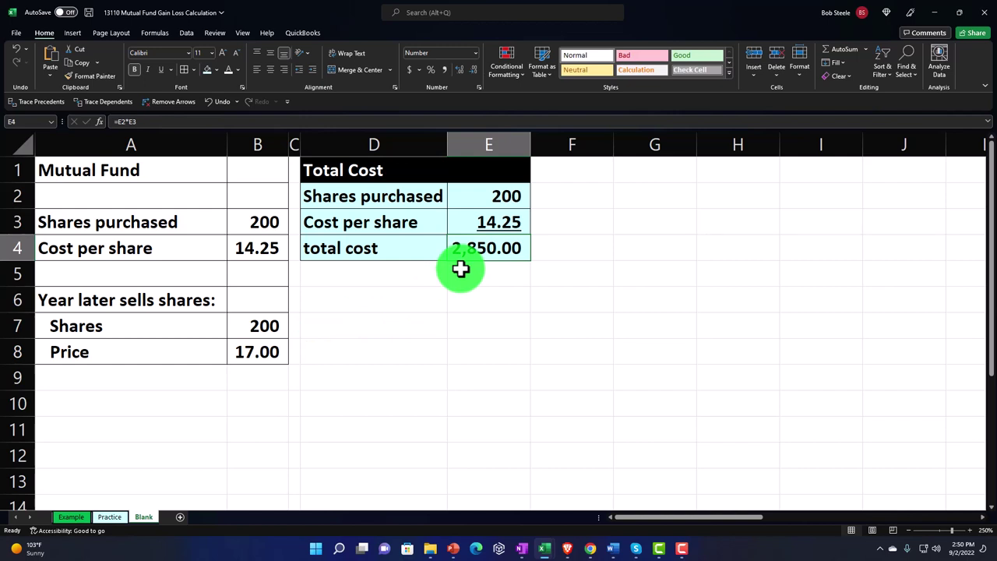
{"action": "key", "text": "Up"}
{"action": "key", "text": "Up"}
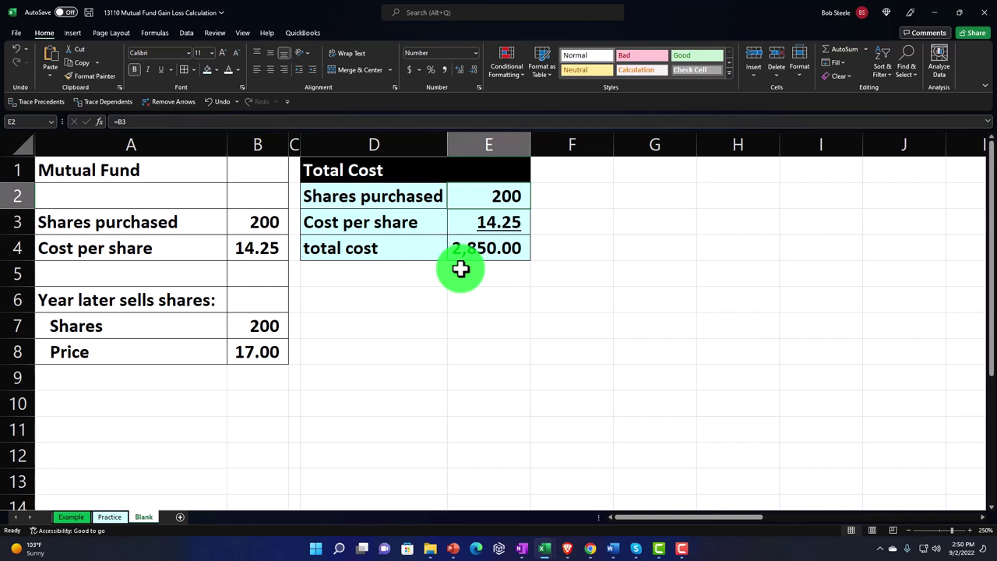
{"action": "key", "text": "Down"}
{"action": "key", "text": "Down"}
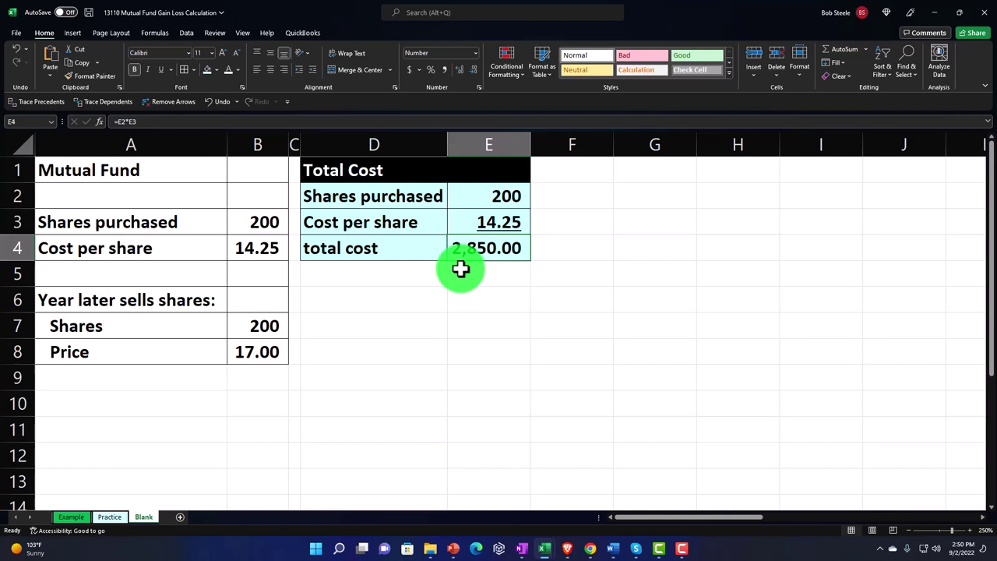
{"action": "key", "text": "Up"}
{"action": "key", "text": "Up"}
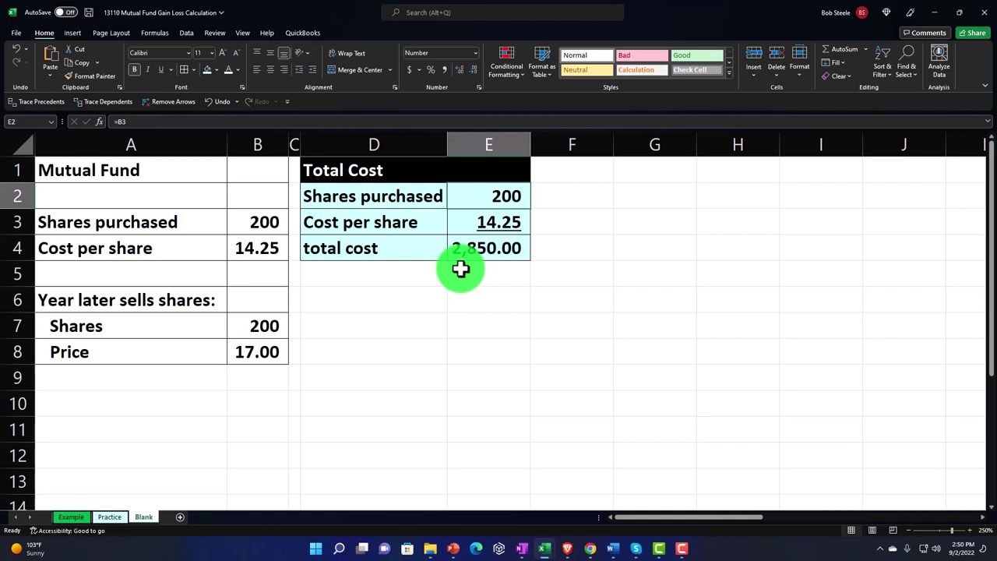
Enter the heading Sales Proceeds in D6, below the Total Cost table.
{"action": "key", "text": "Down"}
{"action": "key", "text": "Down"}
{"action": "key", "text": "Down"}
{"action": "key", "text": "Down"}
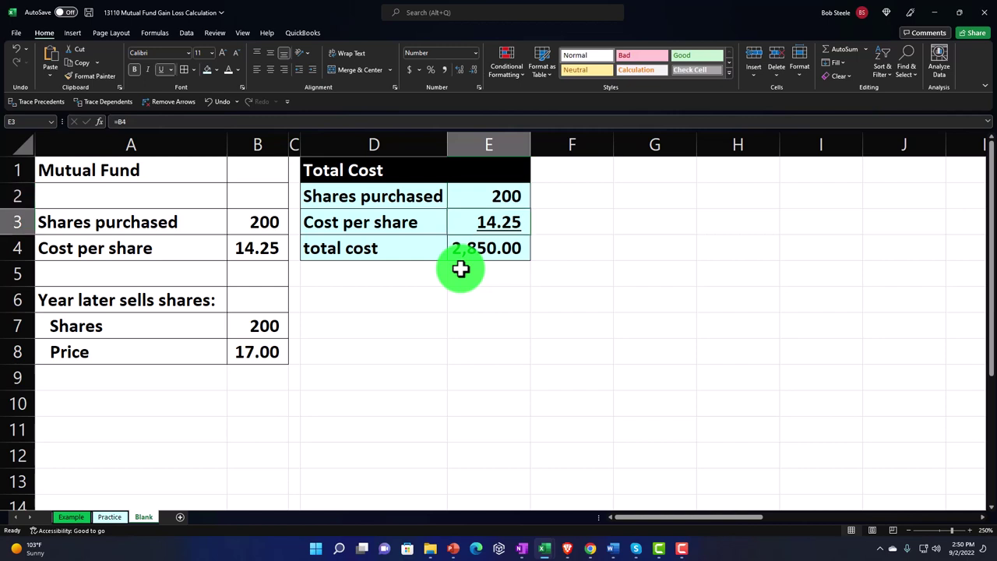
{"action": "key", "text": "Left"}
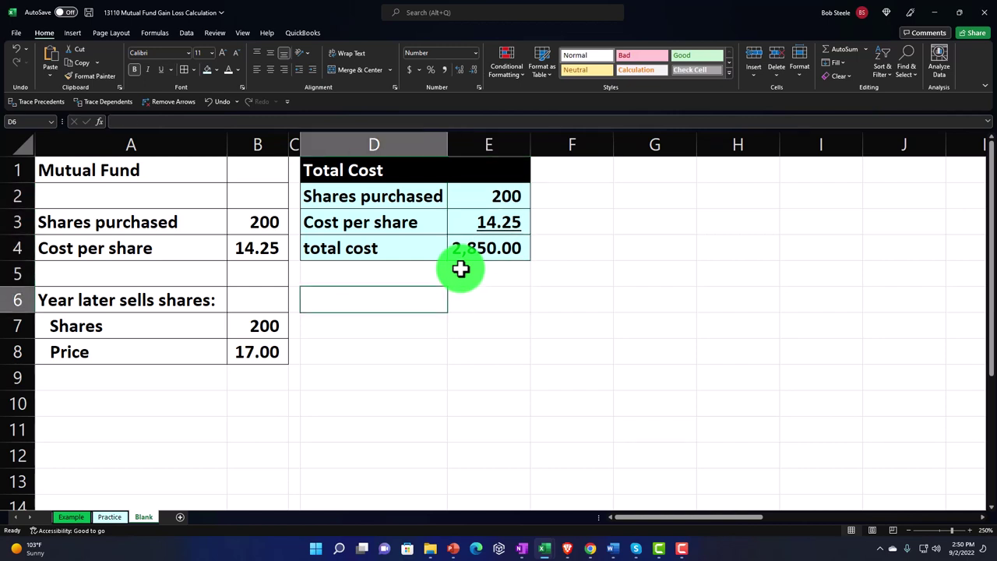
{"action": "type", "text": "S"}
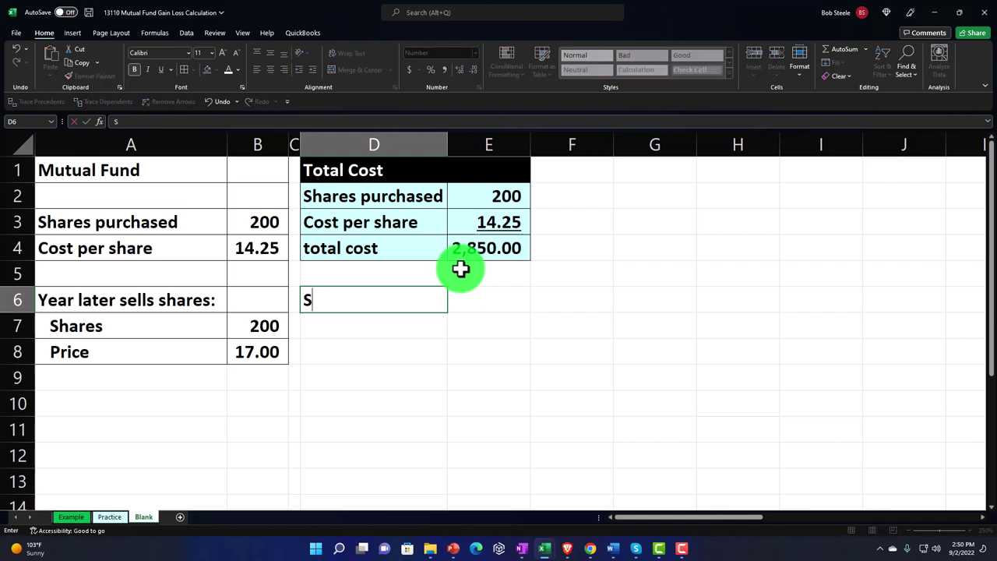
{"action": "type", "text": "ales Proceeds"}
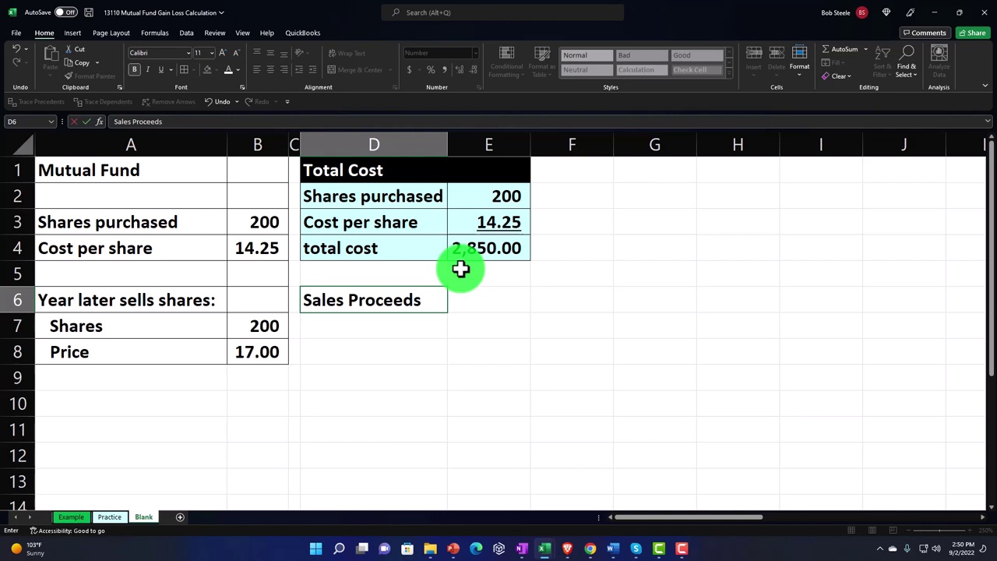
{"action": "left_click", "coordinate": [356, 343]}
Format the Sales Proceeds heading in D6:E6 with a black fill and white text.
{"action": "left_click_drag", "start_coordinate": [355, 299], "coordinate": [450, 300]}
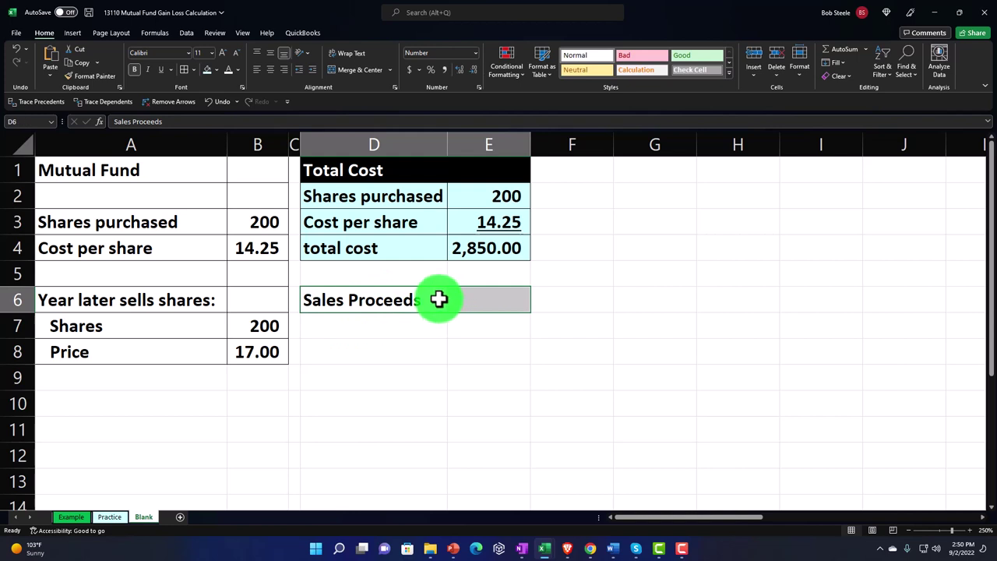
{"action": "left_click", "coordinate": [218, 72]}
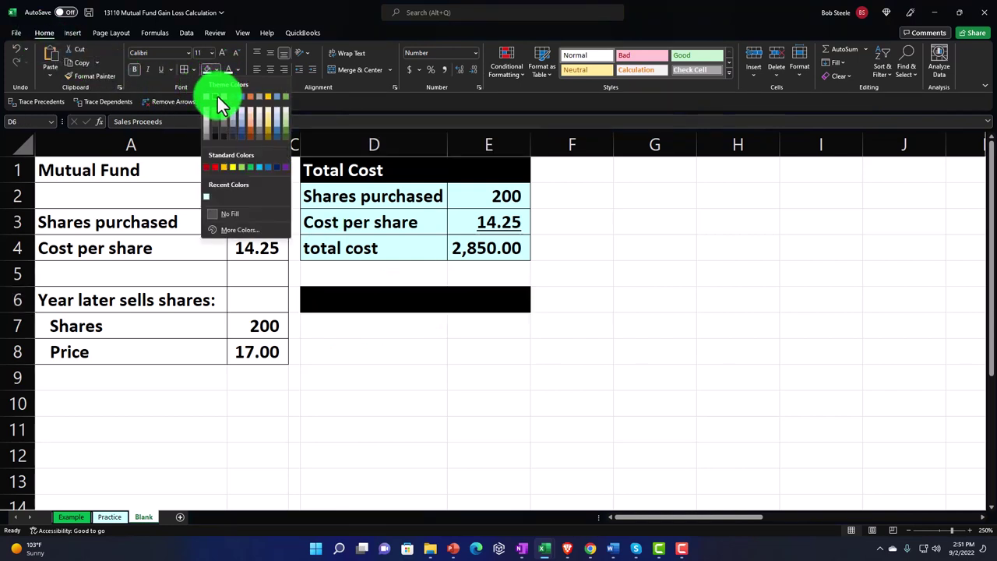
{"action": "left_click", "coordinate": [217, 97]}
{"action": "left_click", "coordinate": [227, 70]}
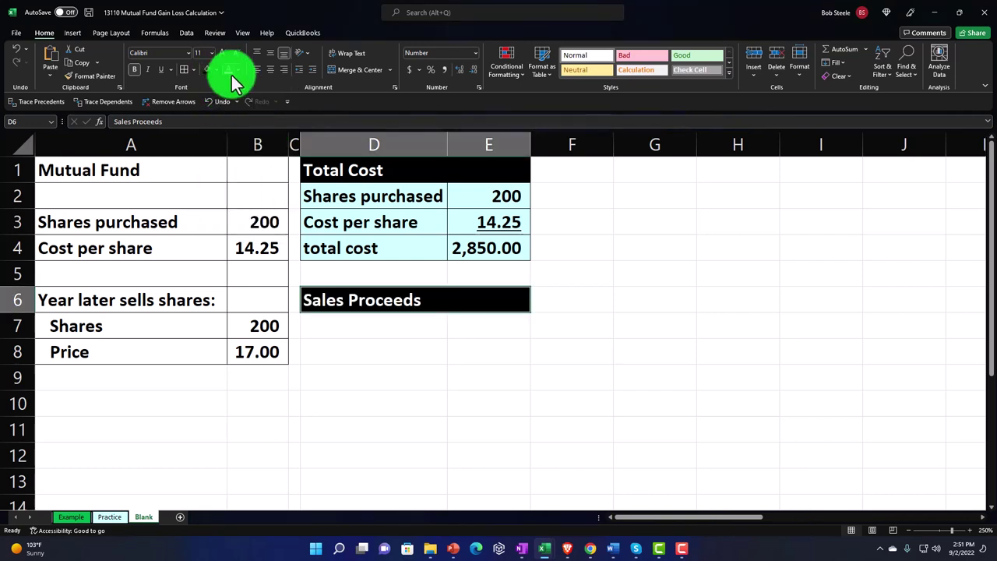
Link D7 to the Shares label with =A7 and E7 to the shares sold with =B7, and check the formula in B7.
{"action": "key", "text": "Down"}
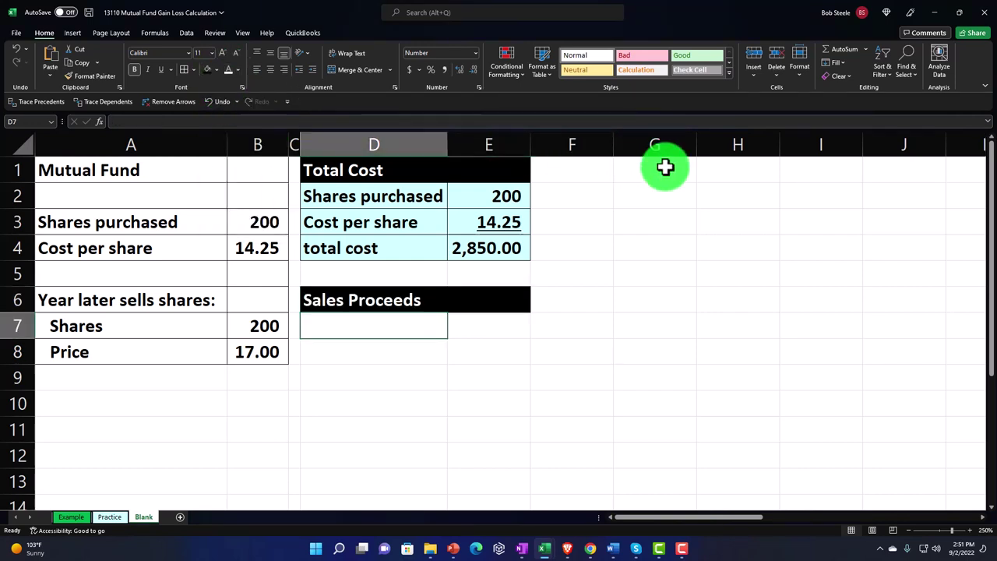
{"action": "type", "text": "="}
{"action": "key", "text": "Left"}
{"action": "key", "text": "Left"}
{"action": "key", "text": "Left"}
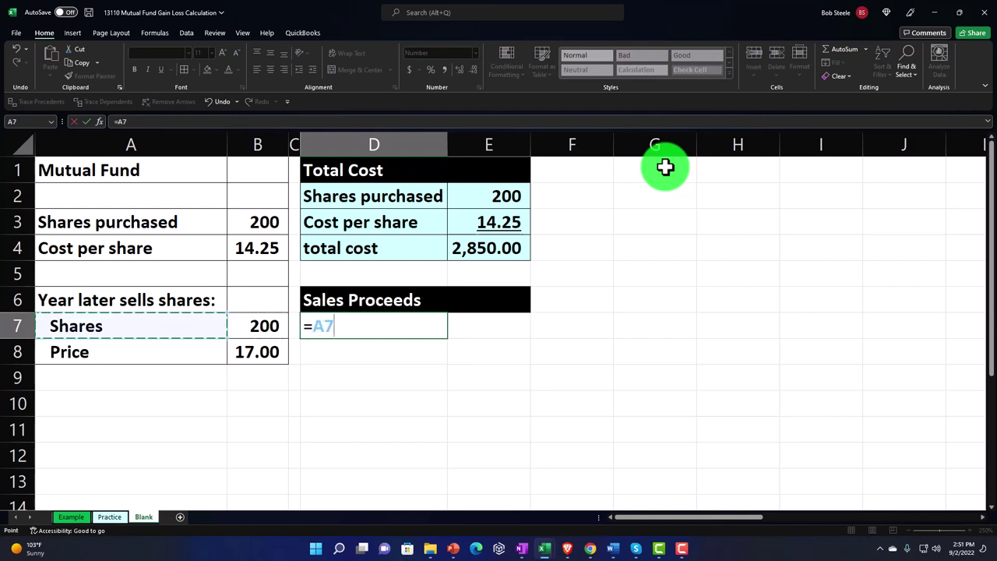
{"action": "key", "text": "Tab"}
{"action": "type", "text": "="}
{"action": "key", "text": "Left"}
{"action": "key", "text": "Left"}
{"action": "key", "text": "Left"}
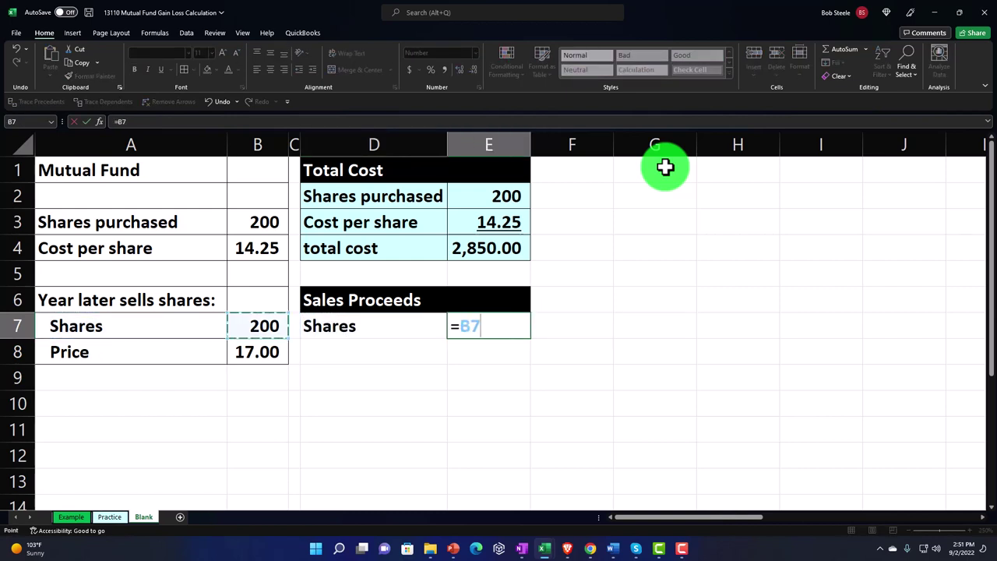
{"action": "key", "text": "Return"}
{"action": "left_click", "coordinate": [265, 327]}
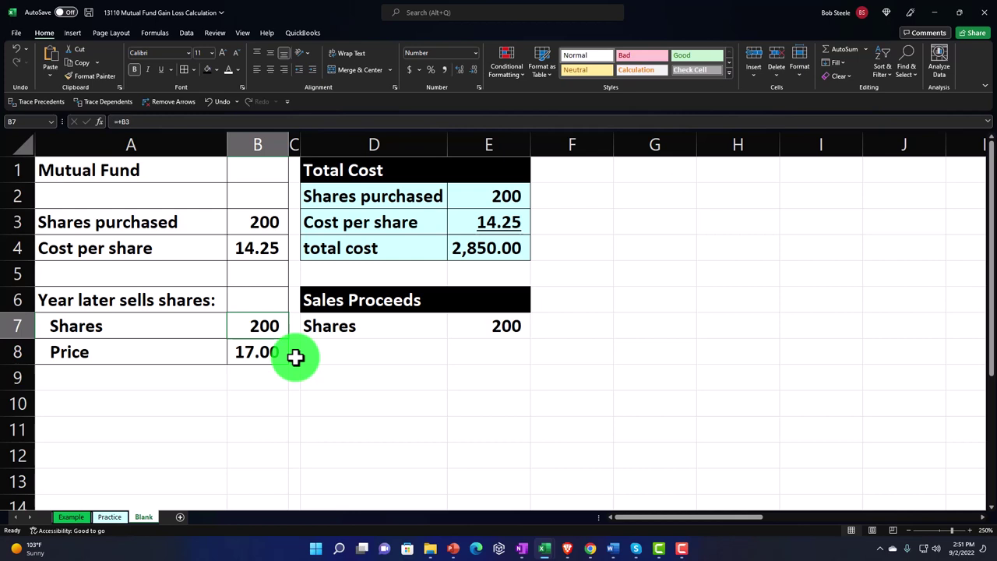
Link D8, below the Shares label of the Sales Proceeds table, to the Price label with =A8.
{"action": "key", "text": "Right"}
{"action": "key", "text": "Right"}
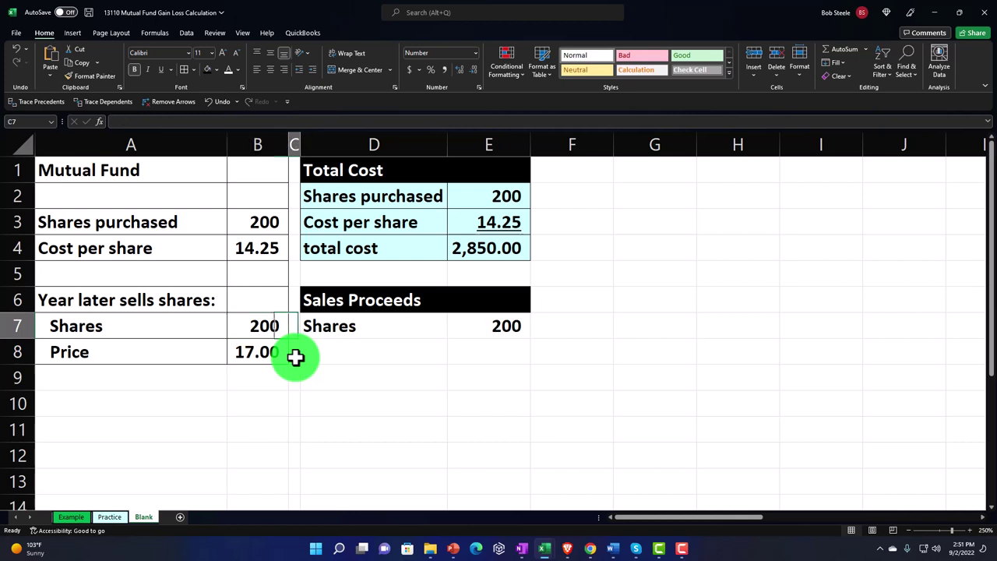
{"action": "key", "text": "Down"}
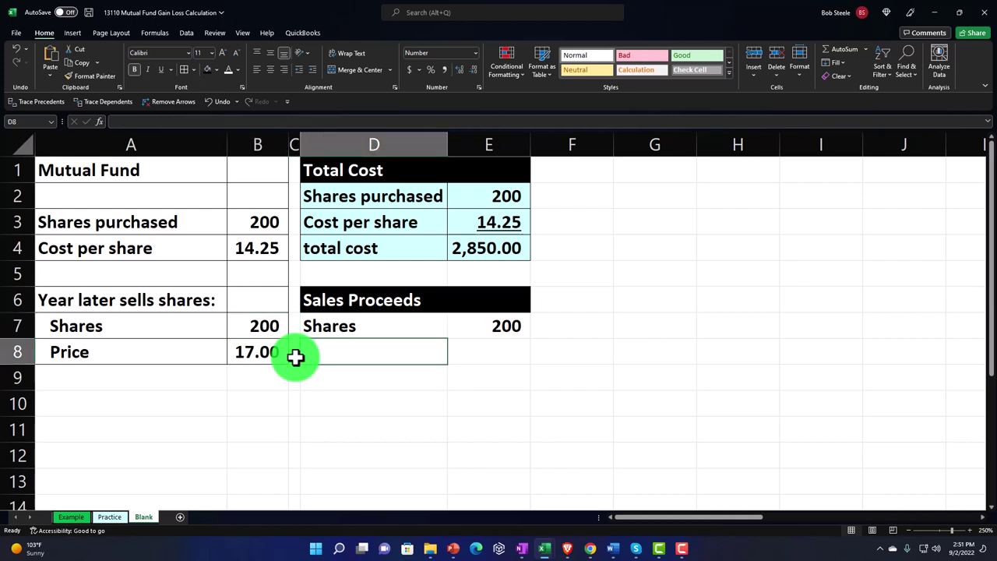
{"action": "type", "text": "="}
{"action": "key", "text": "Left"}
{"action": "key", "text": "Left"}
{"action": "key", "text": "Left"}
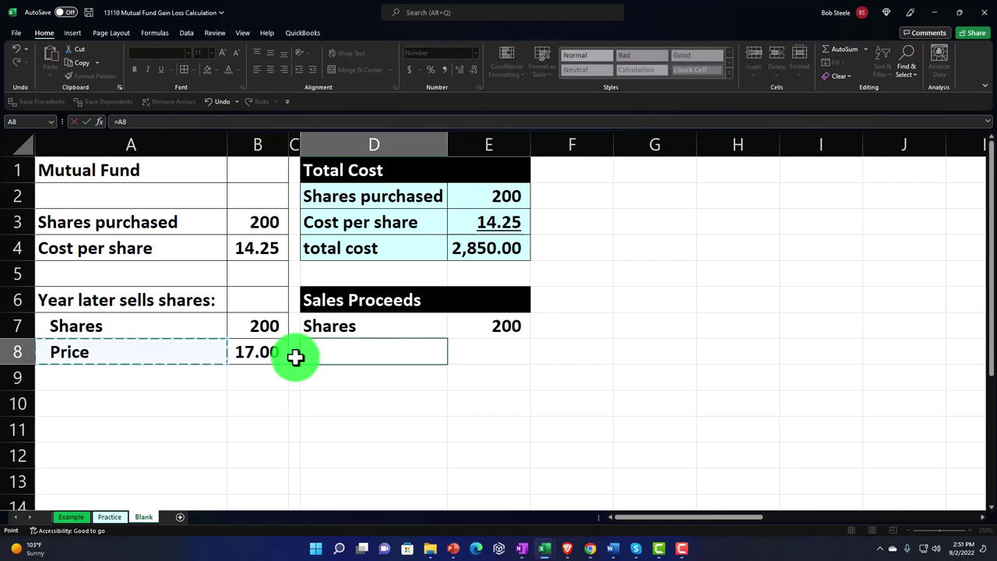
{"action": "key", "text": "Tab"}
Link E8 to the sale price per share with =B8.
{"action": "type", "text": "="}
{"action": "key", "text": "Left"}
{"action": "key", "text": "Left"}
{"action": "key", "text": "Left"}
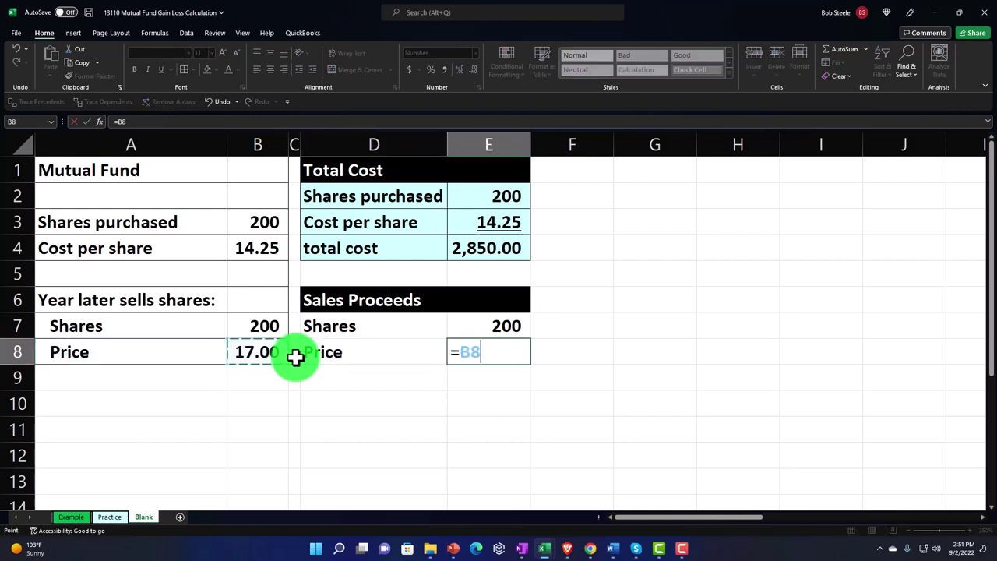
{"action": "key", "text": "Tab"}
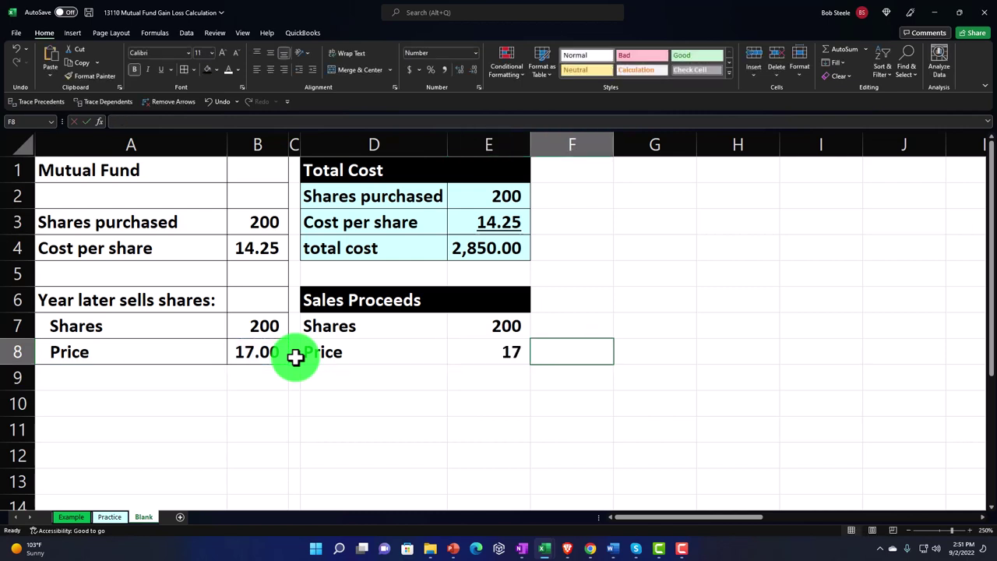
Format the price in E8 with two decimal places and an underline.
{"action": "key", "text": "Left"}
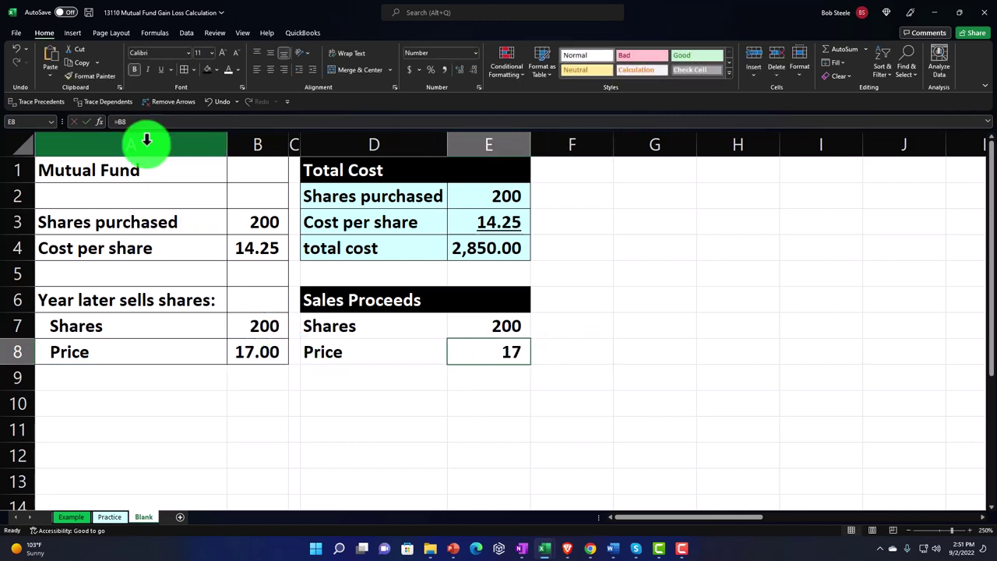
{"action": "left_click", "coordinate": [457, 73]}
{"action": "left_click", "coordinate": [458, 72]}
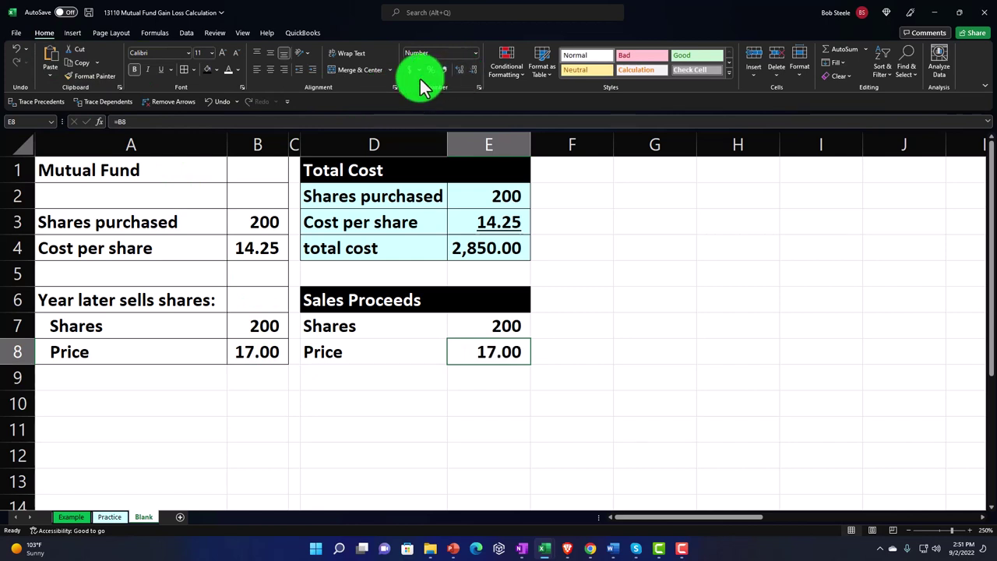
{"action": "left_click", "coordinate": [162, 71]}
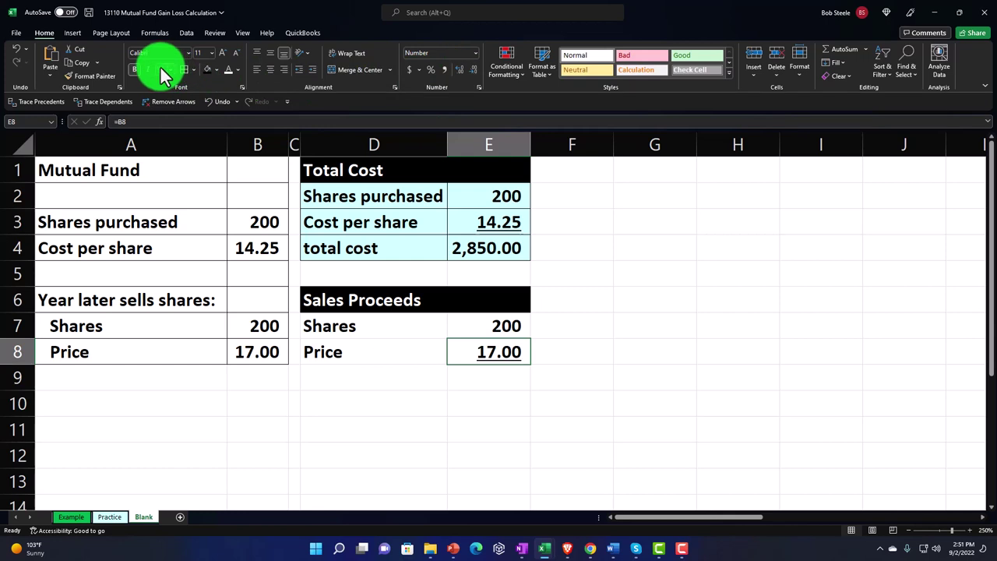
Enter the label Sales proceeds in D9, below the Price row.
{"action": "key", "text": "Down"}
{"action": "key", "text": "Left"}
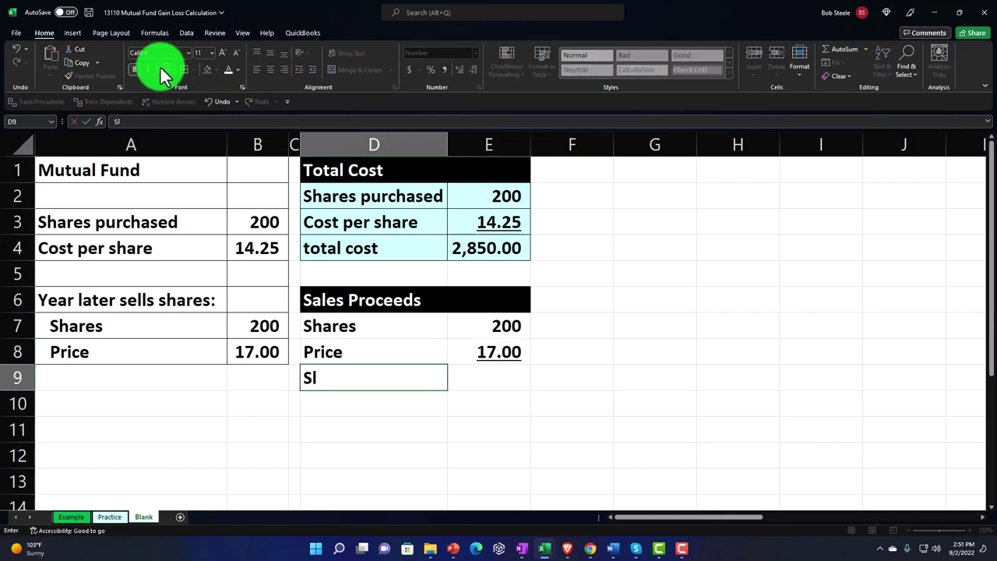
{"action": "type", "text": "ales proceeds"}
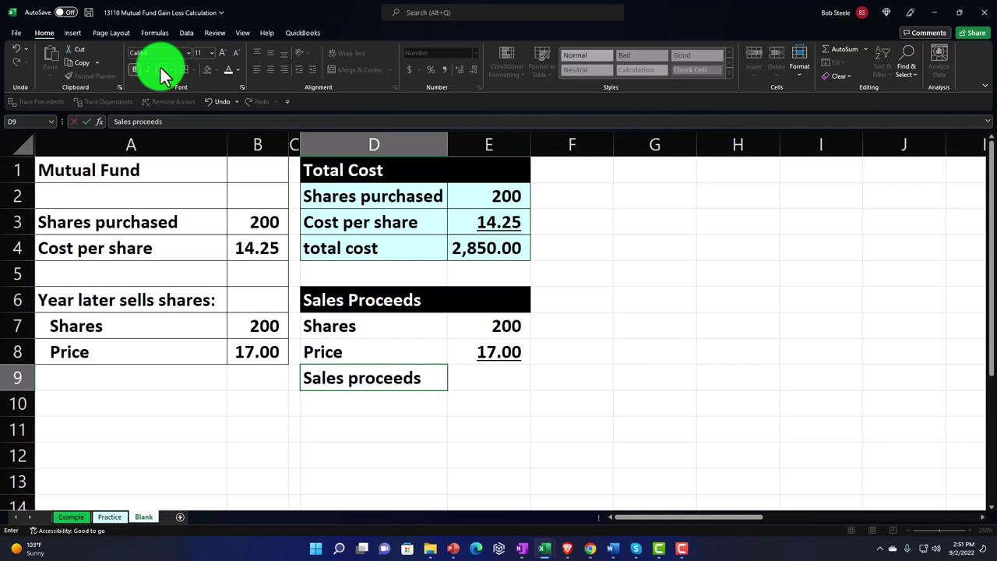
{"action": "key", "text": "Tab"}
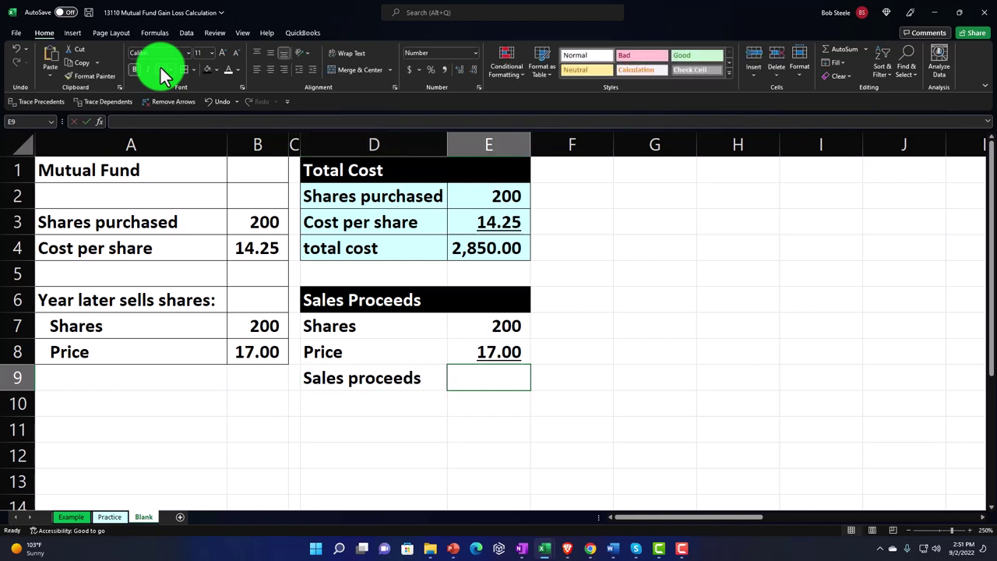
Calculate the sales proceeds in E9 with =E7*E8 and display the amount with two decimal places.
{"action": "type", "text": "="}
{"action": "key", "text": "Up"}
{"action": "key", "text": "Up"}
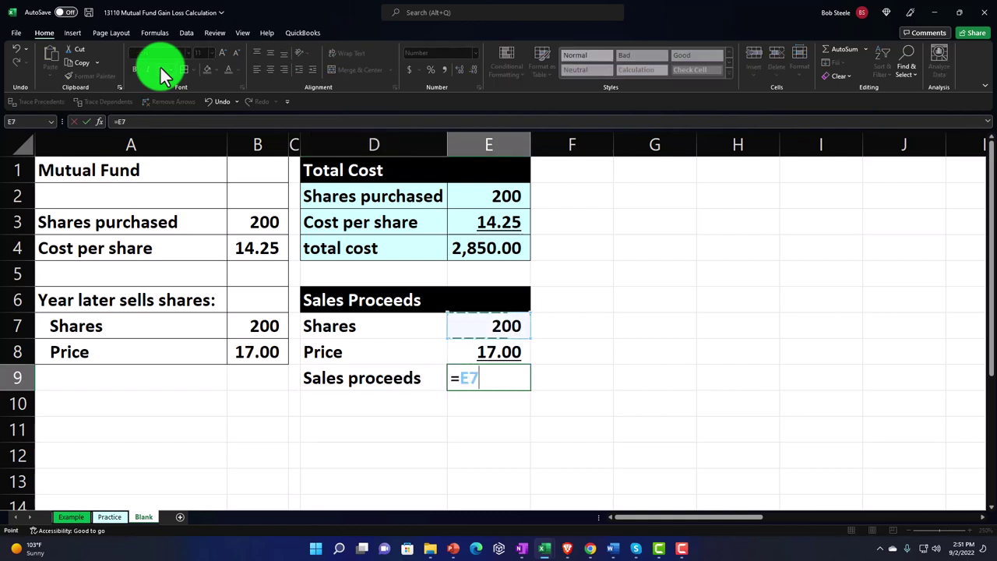
{"action": "type", "text": "*"}
{"action": "key", "text": "Up"}
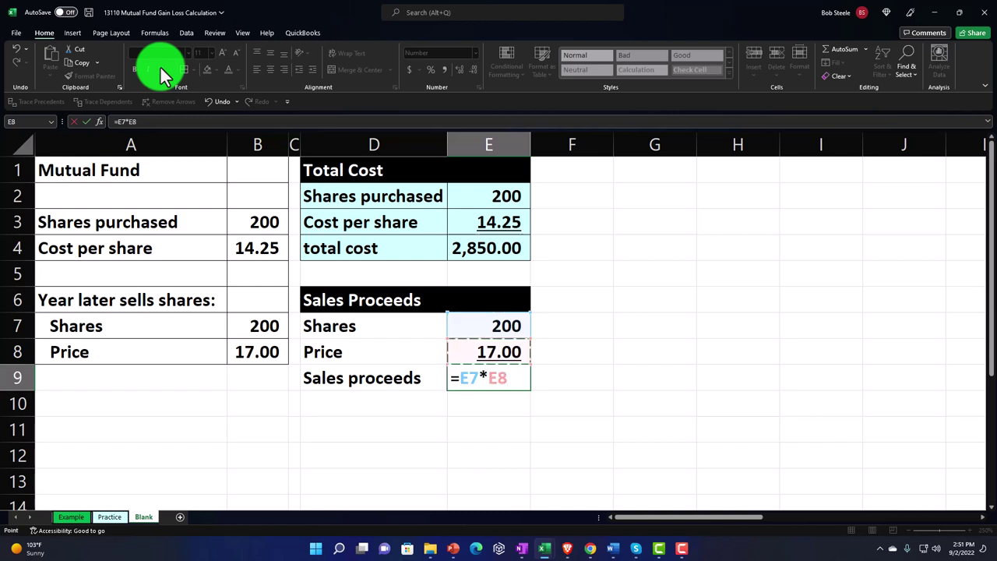
{"action": "key", "text": "Return"}
{"action": "key", "text": "Up"}
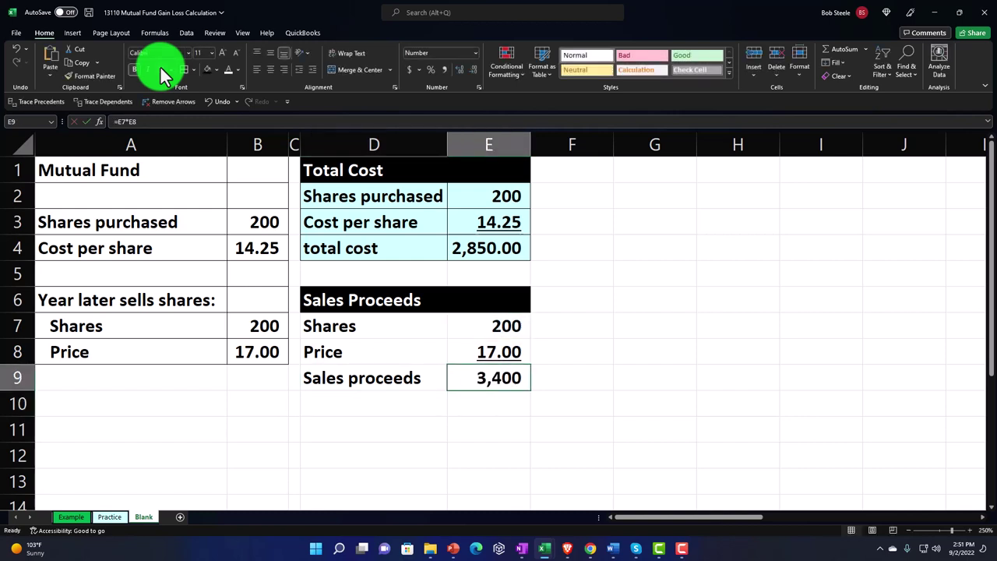
{"action": "left_click", "coordinate": [456, 68]}
{"action": "left_click", "coordinate": [456, 68]}
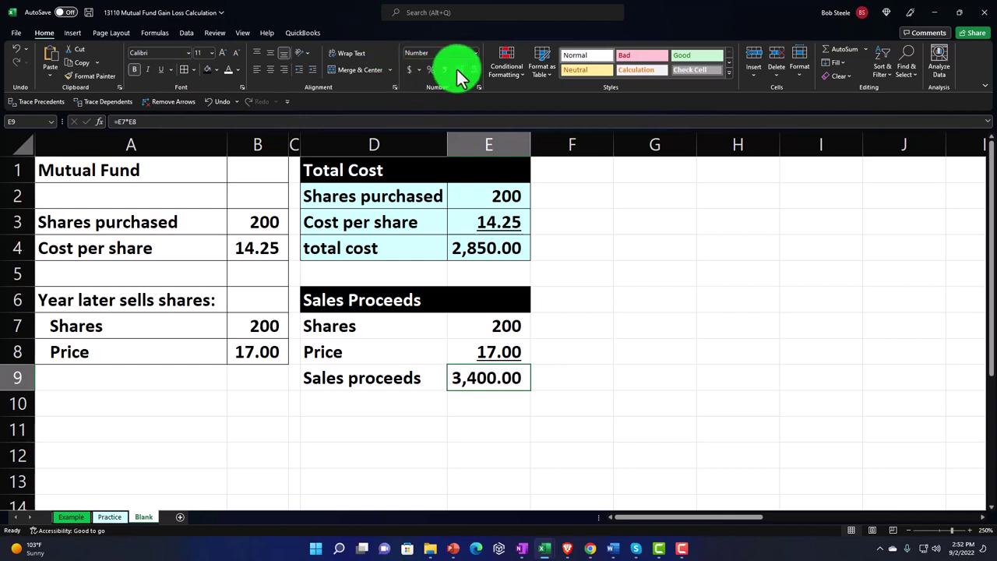
Format the Sales Proceeds rows D7:E9 with borders and the recently used light blue fill.
{"action": "left_click_drag", "start_coordinate": [375, 327], "coordinate": [467, 373]}
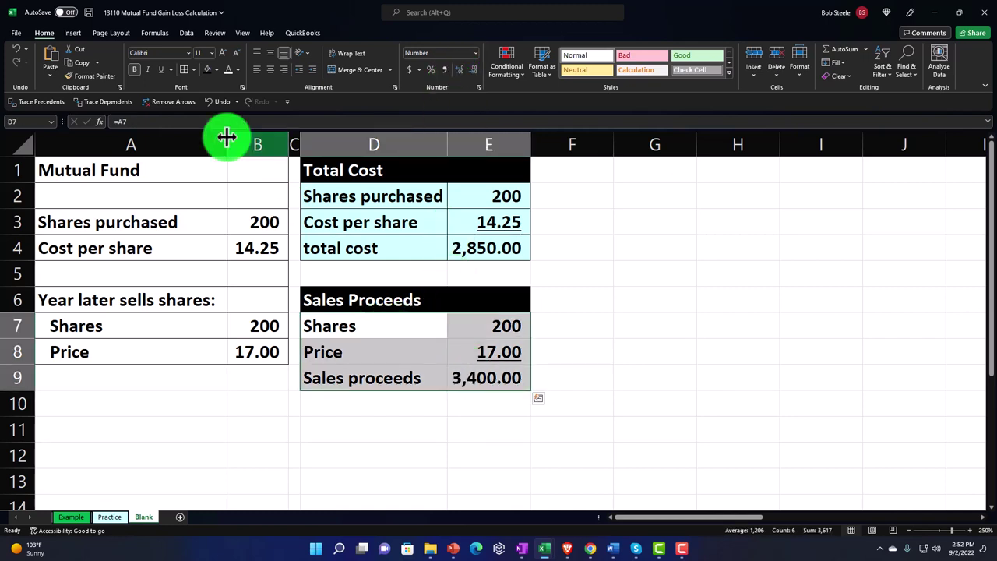
{"action": "left_click", "coordinate": [215, 70]}
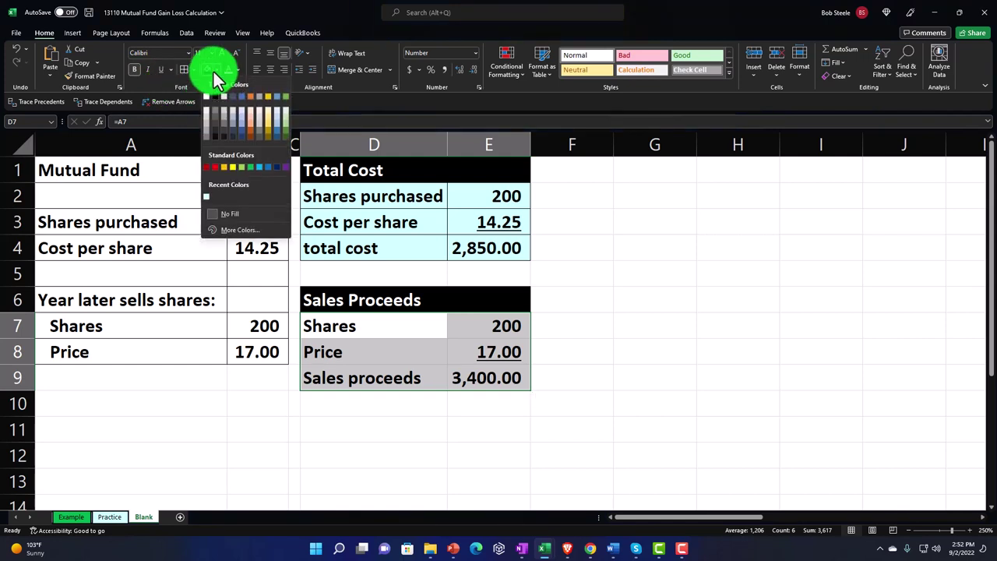
{"action": "left_click", "coordinate": [206, 197]}
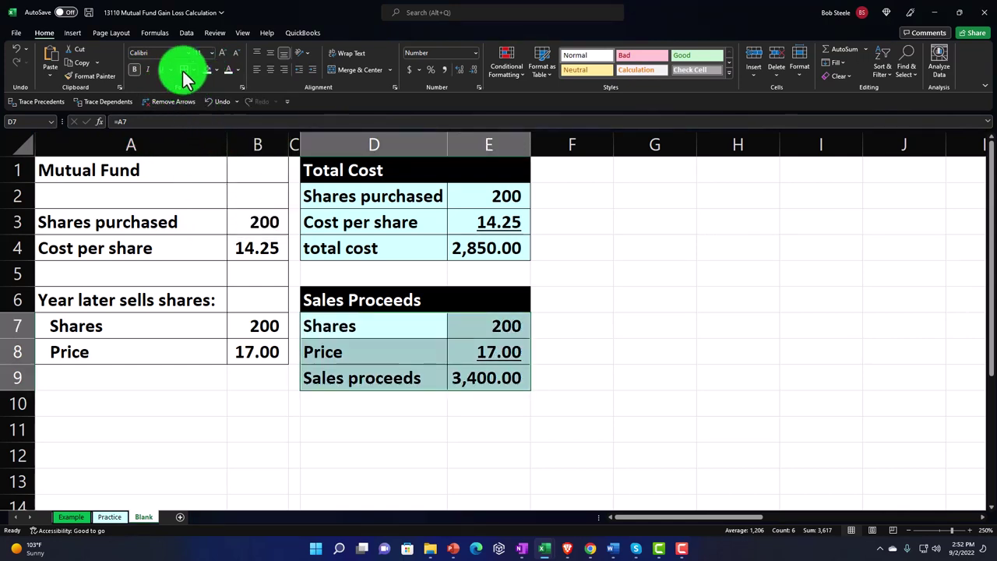
{"action": "left_click", "coordinate": [467, 408]}
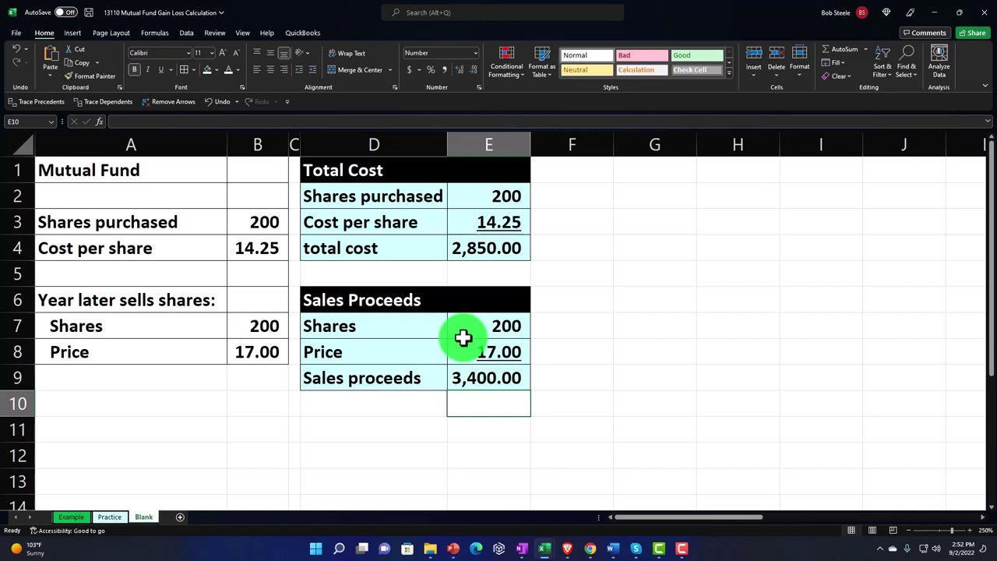
Check the total cost in E4 and enter the heading Profit or Gain in D11.
{"action": "left_click", "coordinate": [476, 249]}
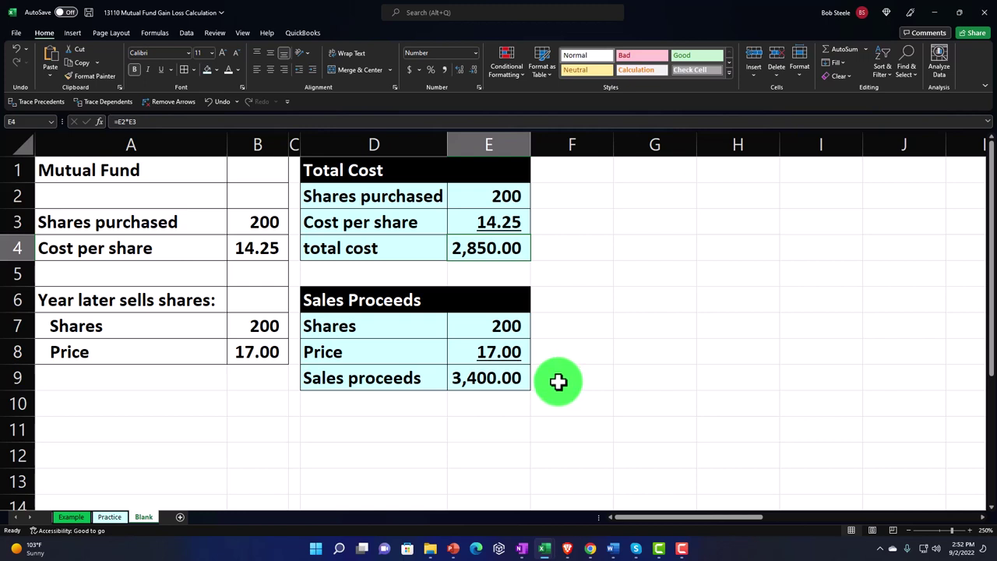
{"action": "left_click", "coordinate": [376, 434]}
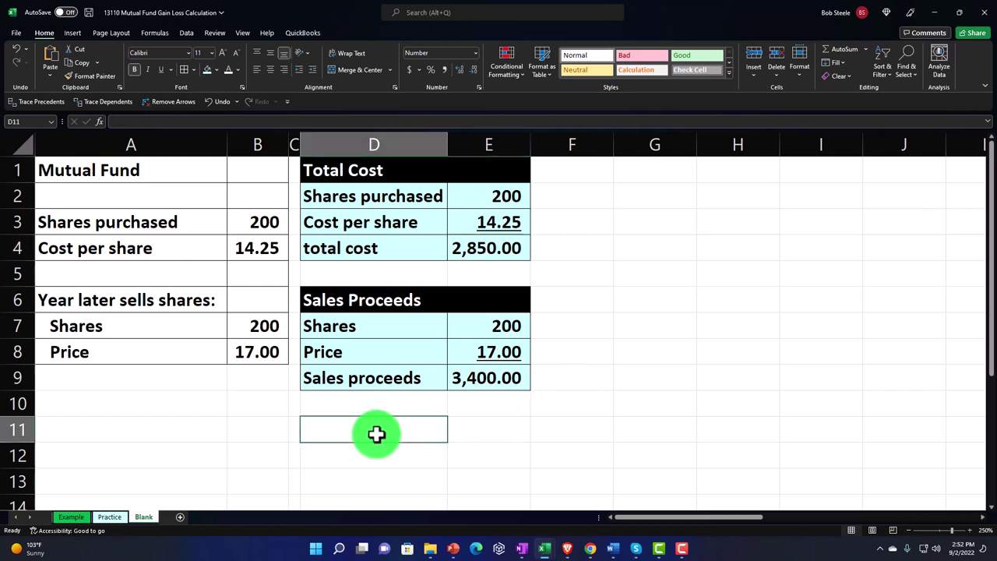
{"action": "type", "text": "Profit or"}
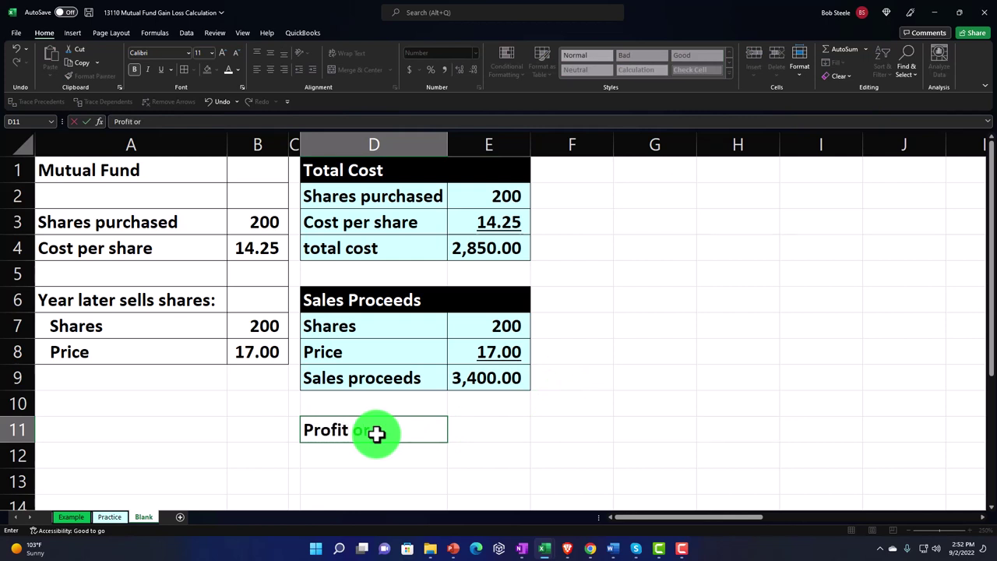
{"action": "type", "text": " Gain"}
{"action": "key", "text": "Return"}
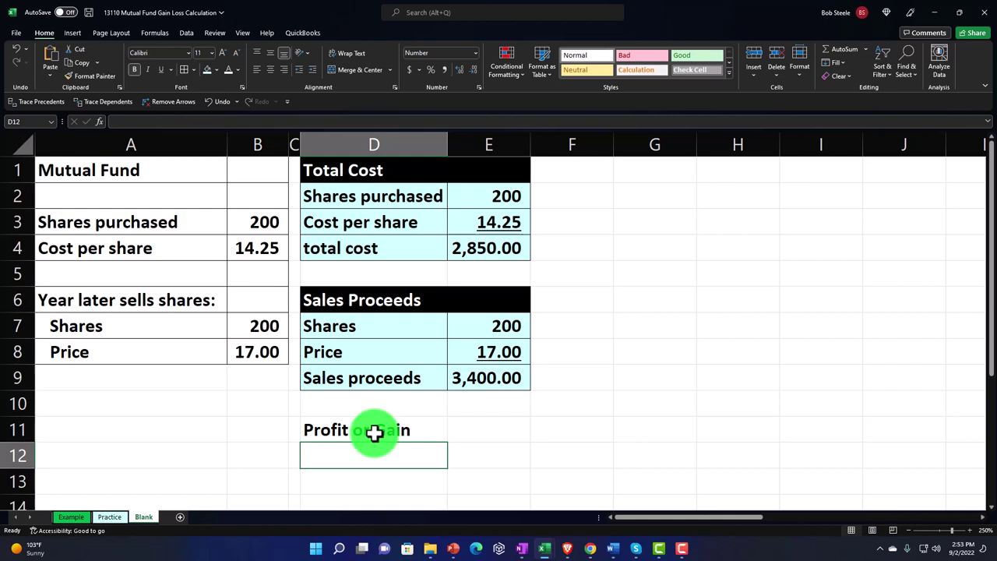
Format the Profit or Gain heading in D11:E11 with a black fill and white text.
{"action": "left_click_drag", "start_coordinate": [375, 434], "coordinate": [455, 426]}
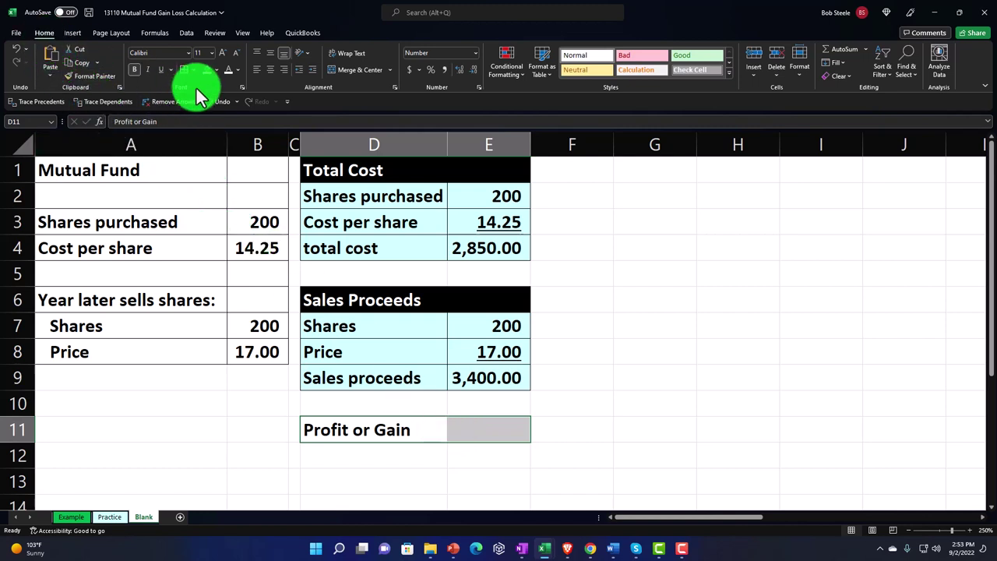
{"action": "left_click", "coordinate": [216, 70]}
{"action": "left_click", "coordinate": [215, 95]}
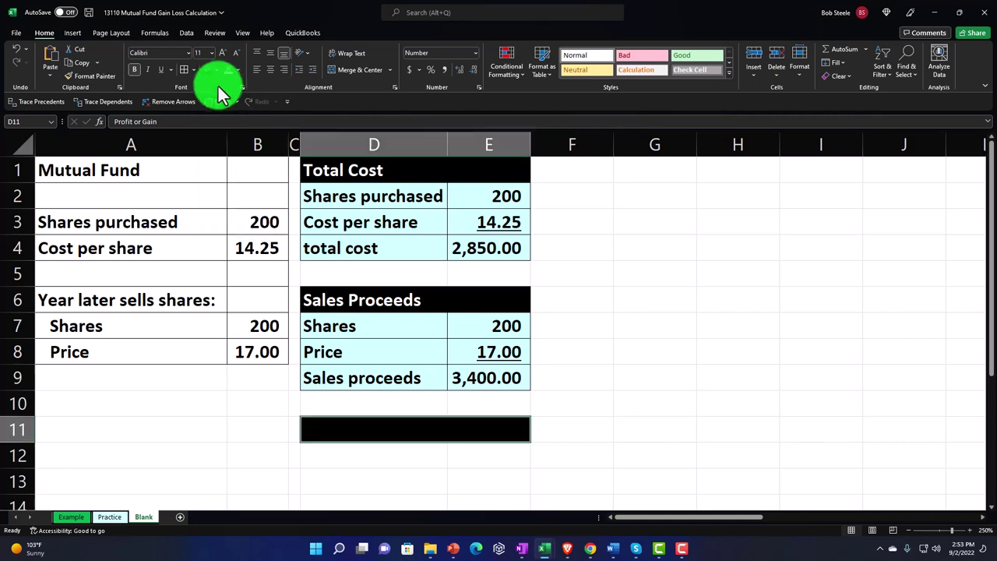
{"action": "left_click", "coordinate": [225, 71]}
Link D12, below the Profit or Gain heading, to the Sales proceeds label with =D9.
{"action": "left_click", "coordinate": [363, 450]}
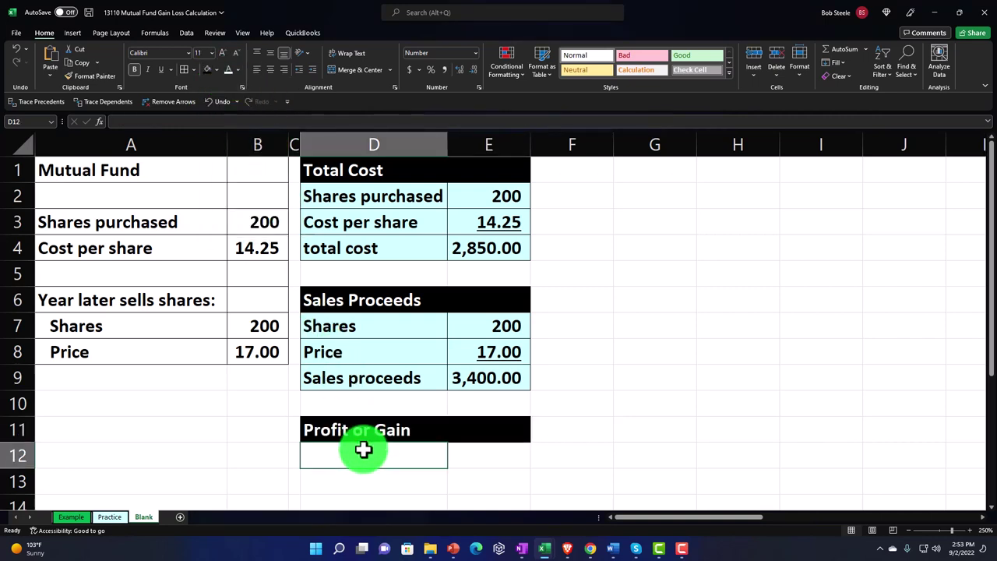
{"action": "type", "text": "="}
{"action": "key", "text": "Up"}
{"action": "key", "text": "Up"}
{"action": "key", "text": "Up"}
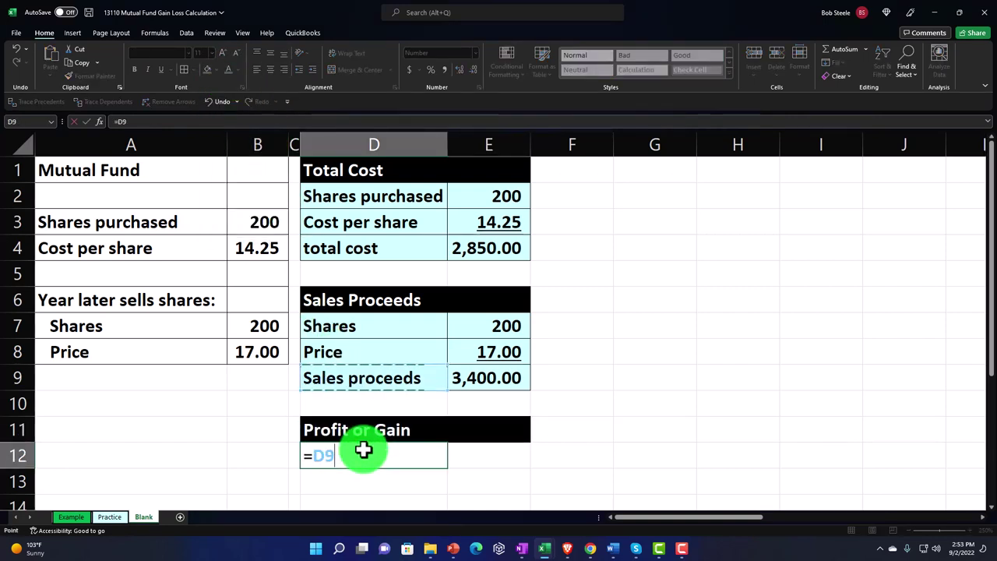
{"action": "key", "text": "Tab"}
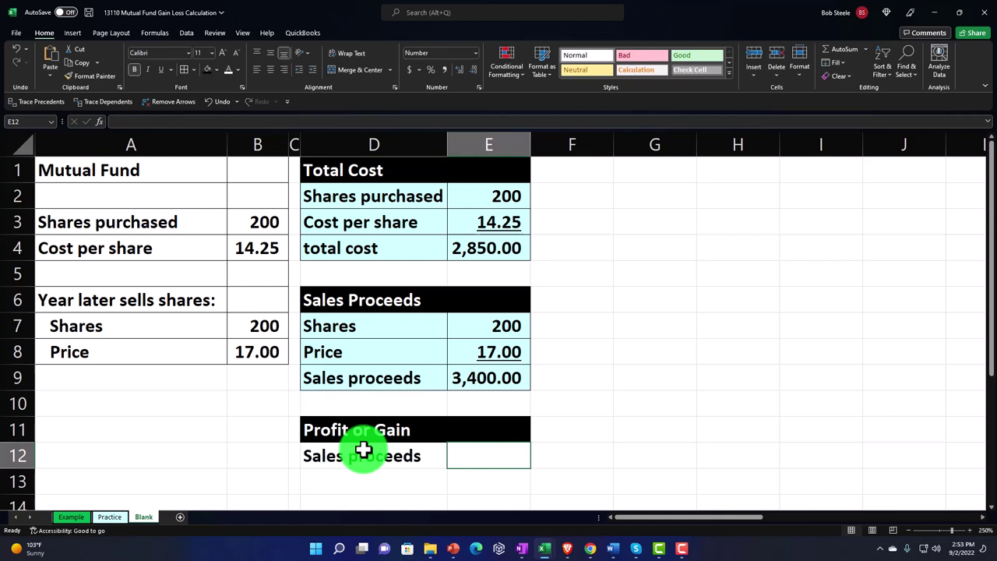
Link E12 to the calculated sales proceeds amount with =E9.
{"action": "type", "text": "="}
{"action": "key", "text": "Up"}
{"action": "key", "text": "Up"}
{"action": "key", "text": "Up"}
{"action": "key", "text": "Return"}
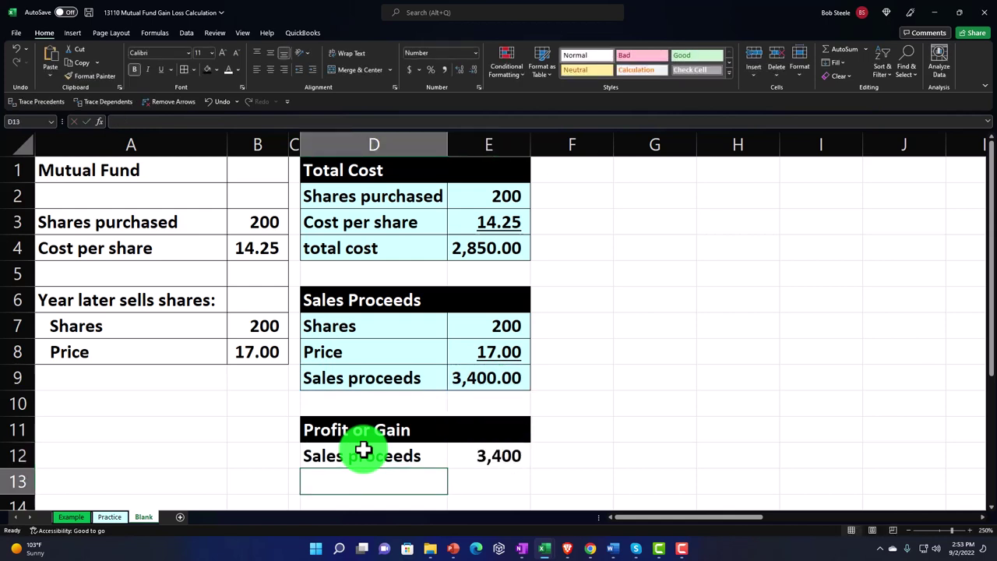
Link D13 to the total cost label in the Total Cost table with =D4.
{"action": "type", "text": "="}
{"action": "key", "text": "Up"}
{"action": "key", "text": "Up"}
{"action": "key", "text": "Up"}
{"action": "key", "text": "Up"}
{"action": "key", "text": "Up"}
{"action": "key", "text": "Up"}
{"action": "key", "text": "Up"}
{"action": "key", "text": "Up"}
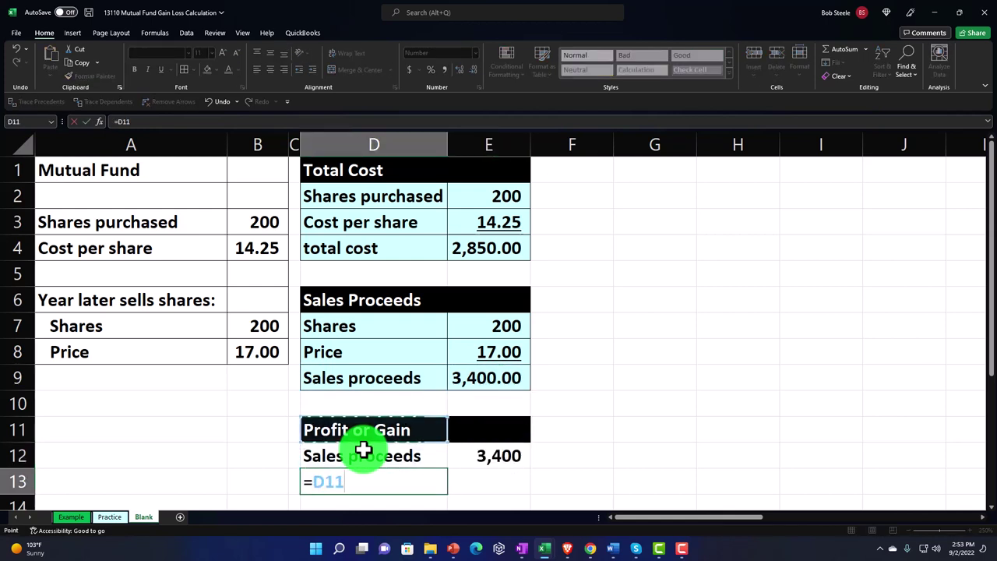
{"action": "key", "text": "Up"}
{"action": "key", "text": "Tab"}
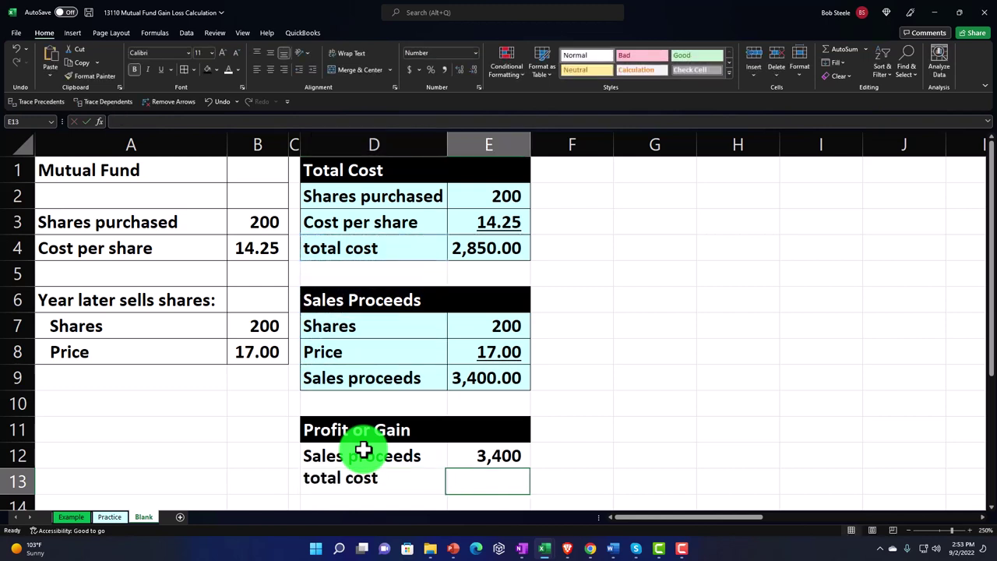
Link E13 to the total cost amount with =E4.
{"action": "type", "text": "="}
{"action": "key", "text": "Up"}
{"action": "key", "text": "Up"}
{"action": "key", "text": "Up"}
{"action": "key", "text": "Up"}
{"action": "key", "text": "Up"}
{"action": "key", "text": "Up"}
{"action": "key", "text": "Up"}
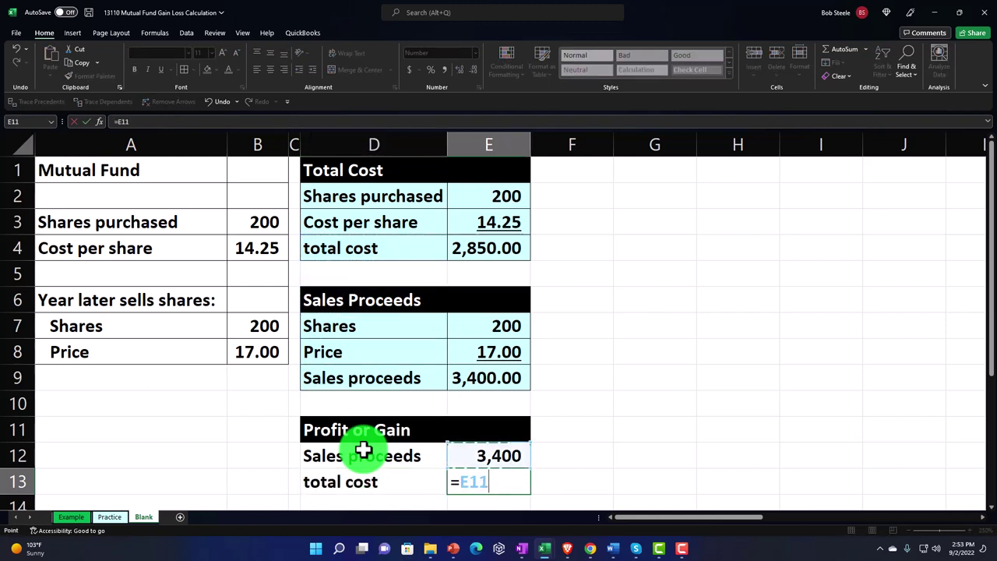
{"action": "key", "text": "Up"}
{"action": "key", "text": "Up"}
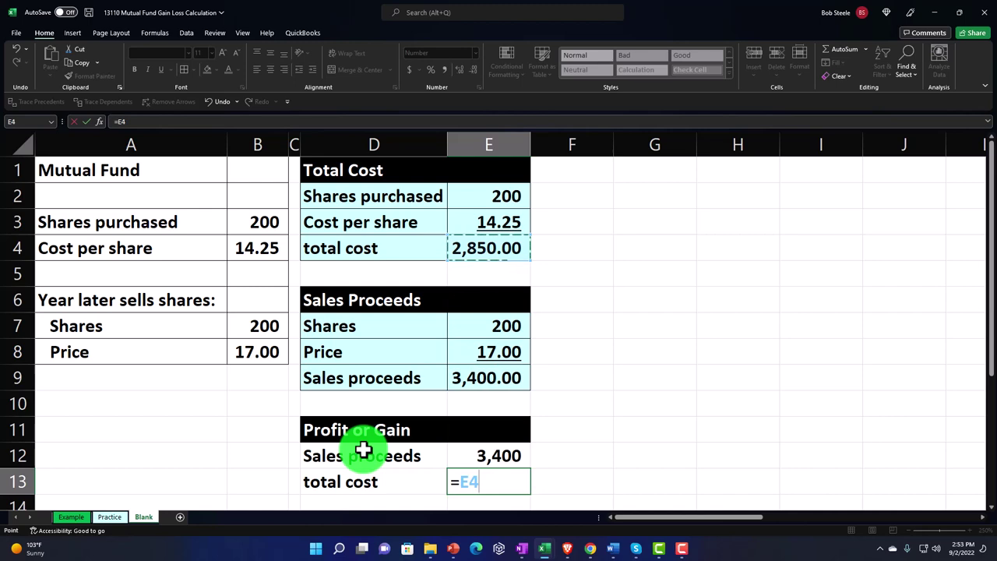
{"action": "key", "text": "Return"}
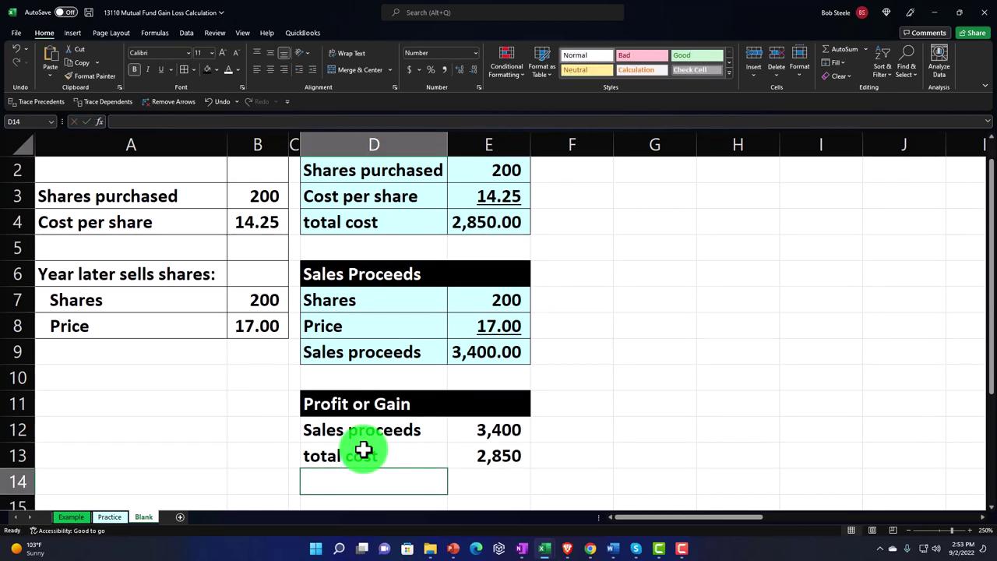
Enter the label "Profit or gain / loss" in D14 and widen column D to fit it.
{"action": "type", "text": "Prof"}
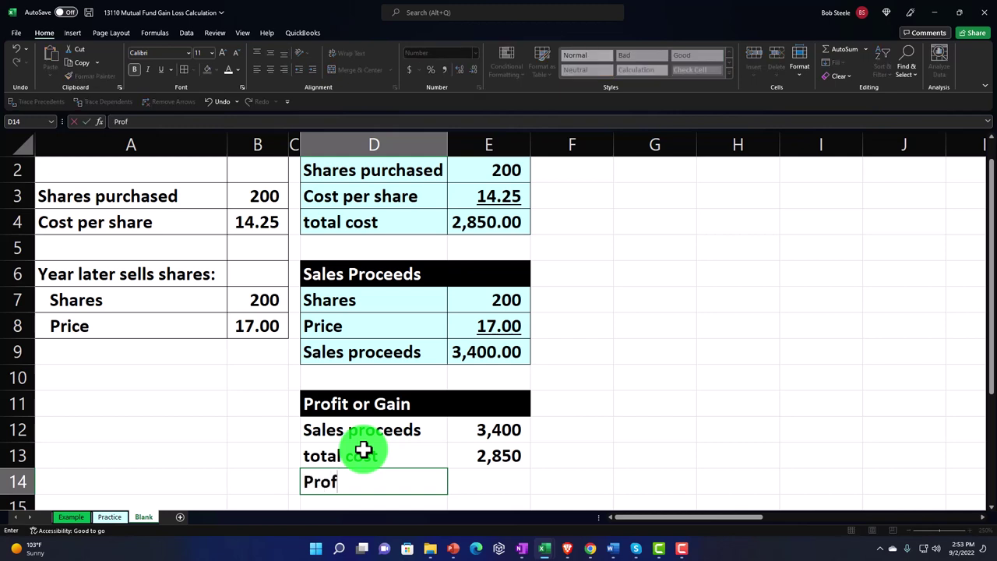
{"action": "type", "text": "it or gain "}
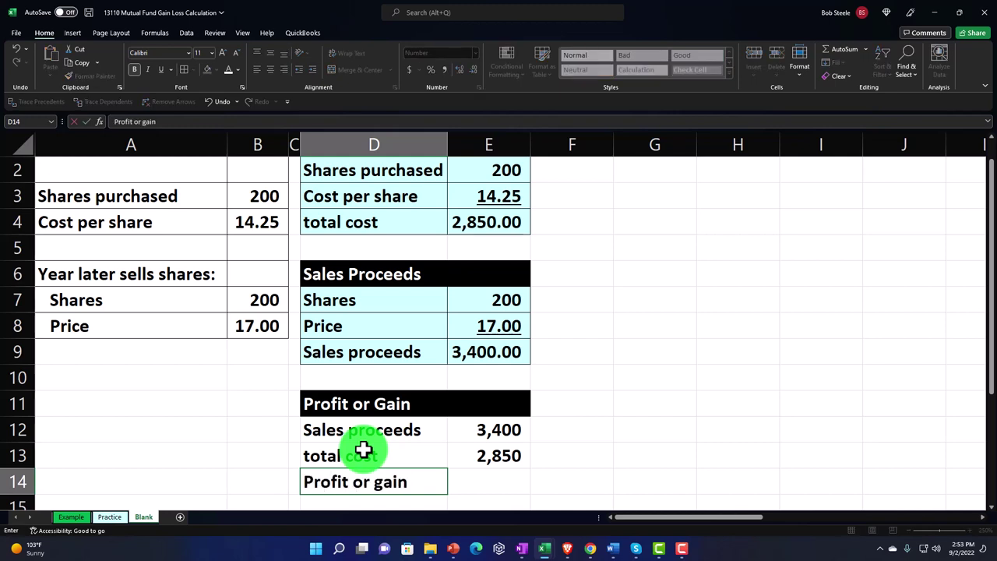
{"action": "type", "text": "/ looss"}
{"action": "key", "text": "BackSpace"}
{"action": "key", "text": "BackSpace"}
{"action": "key", "text": "BackSpace"}
{"action": "type", "text": "ss"}
{"action": "key", "text": "Return"}
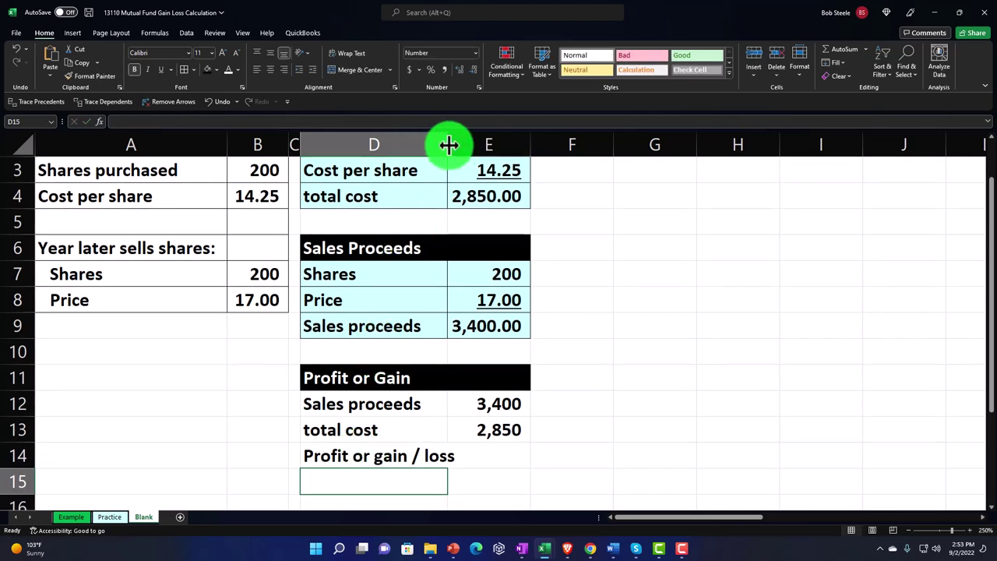
{"action": "left_click_drag", "start_coordinate": [448, 145], "coordinate": [460, 147]}
Calculate the profit or loss in E14 by subtracting total cost from sales proceeds with =E12-E13.
{"action": "left_click", "coordinate": [521, 456]}
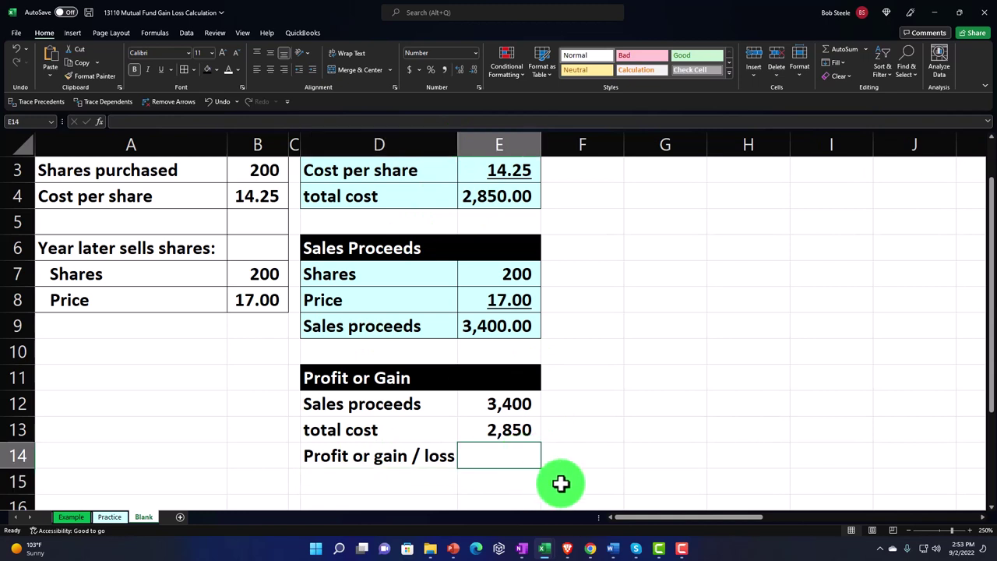
{"action": "type", "text": "="}
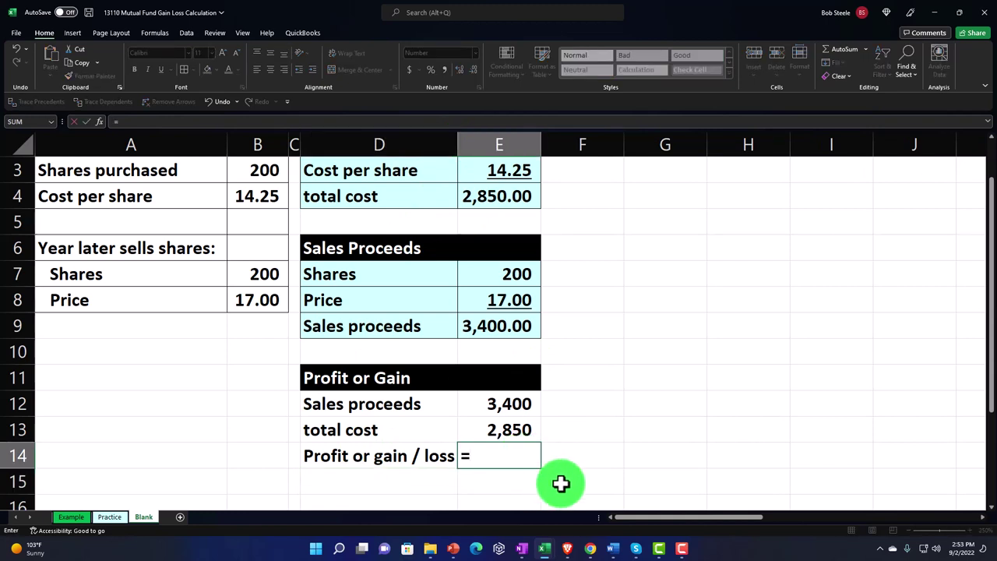
{"action": "key", "text": "Up"}
{"action": "key", "text": "Up"}
{"action": "type", "text": "-"}
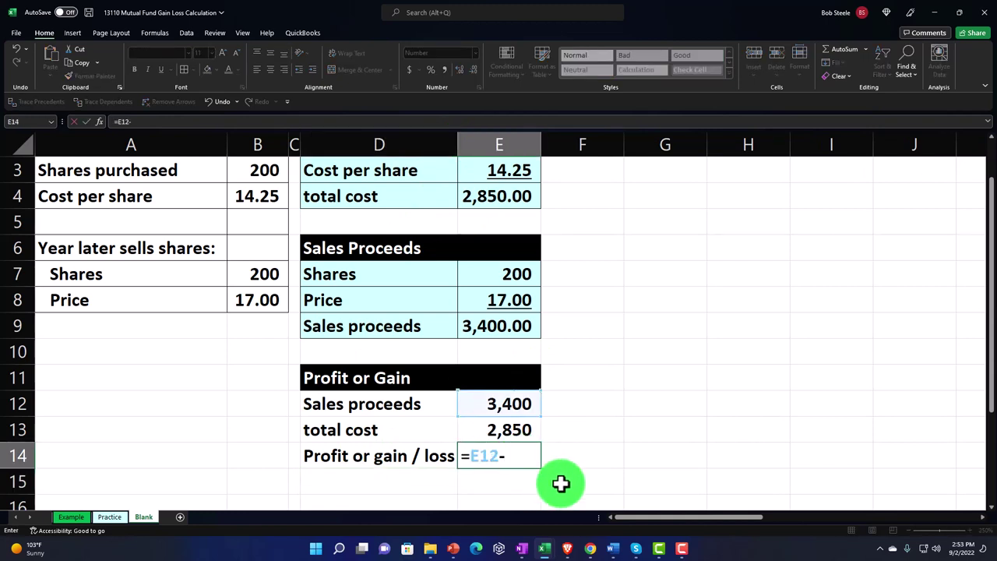
{"action": "key", "text": "Up"}
{"action": "key", "text": "Return"}
{"action": "key", "text": "Up"}
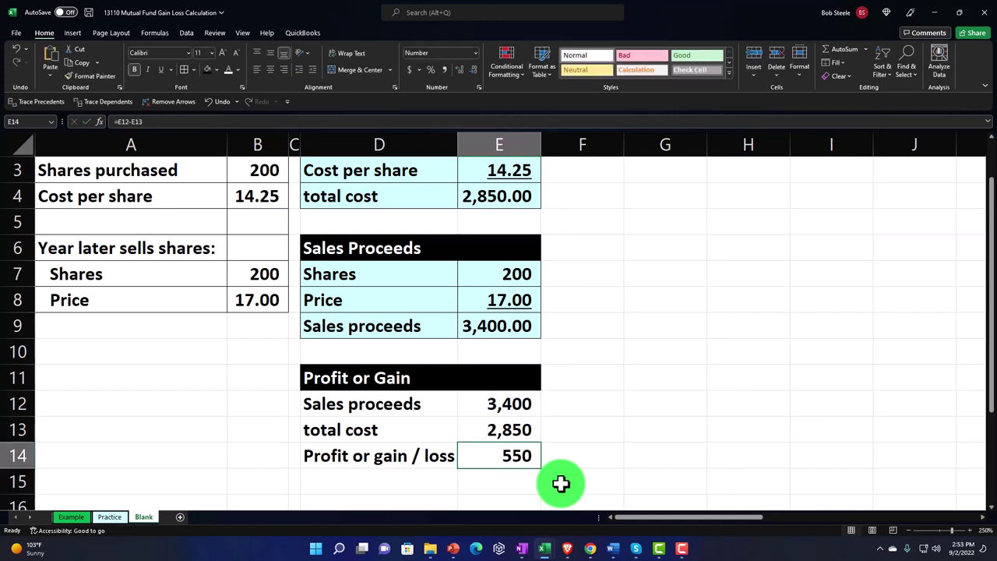
Format E12:E14 with two decimal places and underline the total cost amount in E13.
{"action": "left_click_drag", "start_coordinate": [506, 405], "coordinate": [510, 450]}
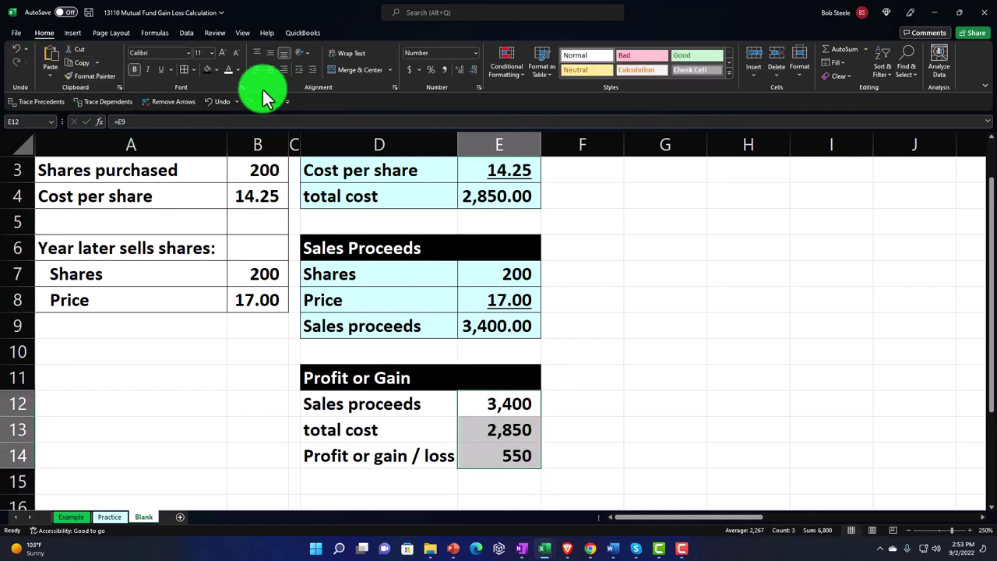
{"action": "left_click", "coordinate": [458, 70]}
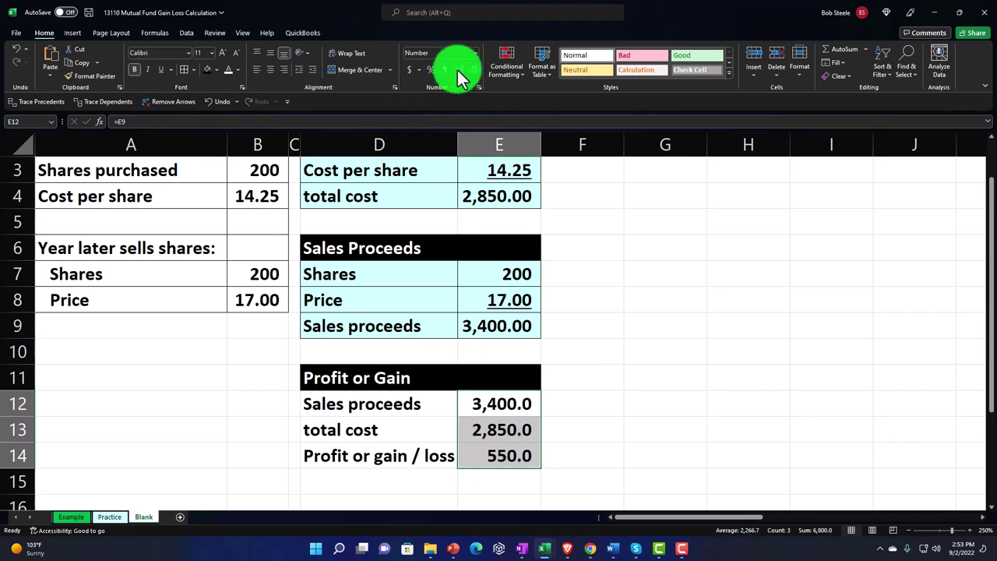
{"action": "left_click", "coordinate": [457, 70]}
{"action": "left_click", "coordinate": [498, 424]}
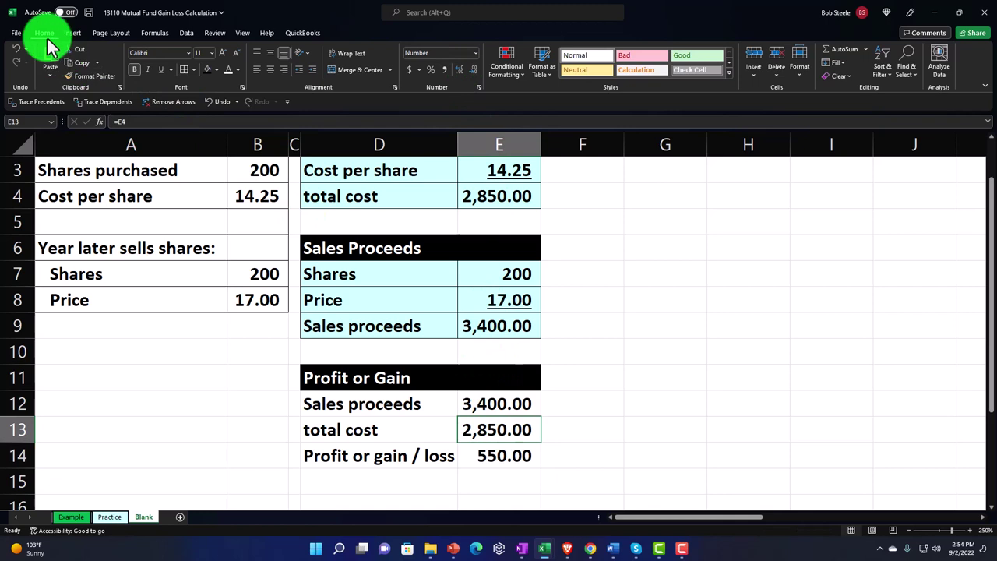
{"action": "left_click", "coordinate": [161, 71]}
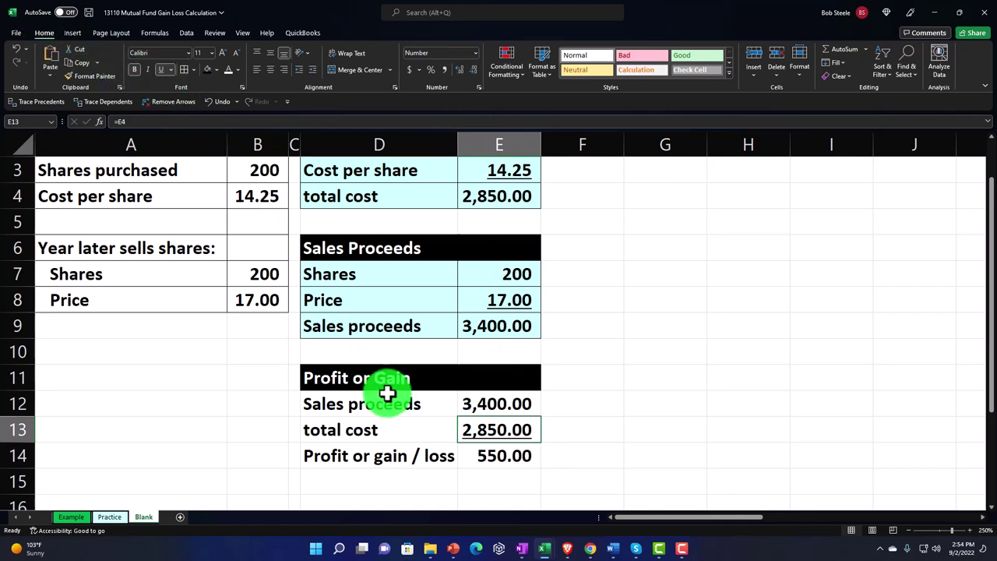
Give the Profit or Gain table cells D12:E14 borders and the recently used light blue fill.
{"action": "left_click_drag", "start_coordinate": [389, 407], "coordinate": [467, 452]}
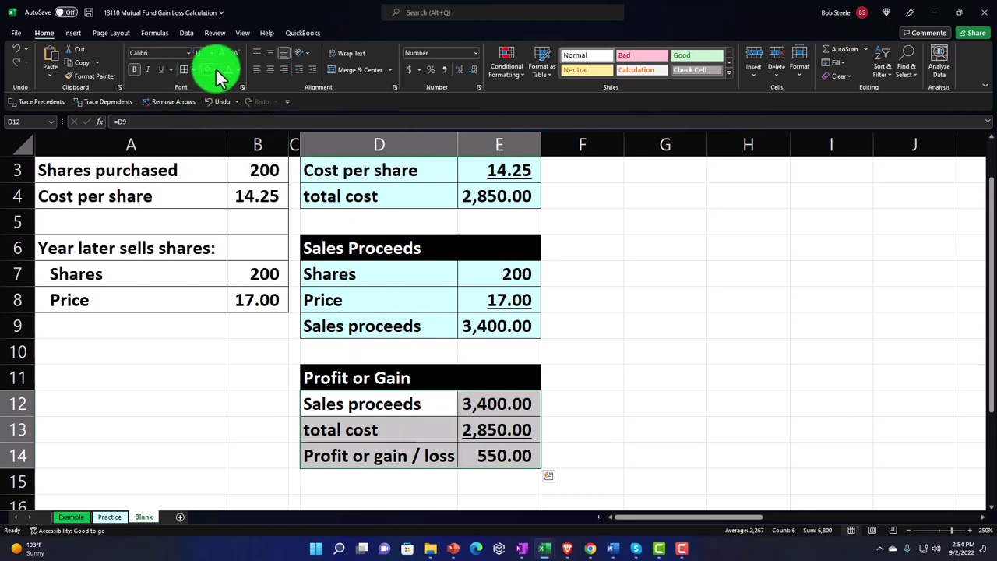
{"action": "left_click", "coordinate": [216, 69]}
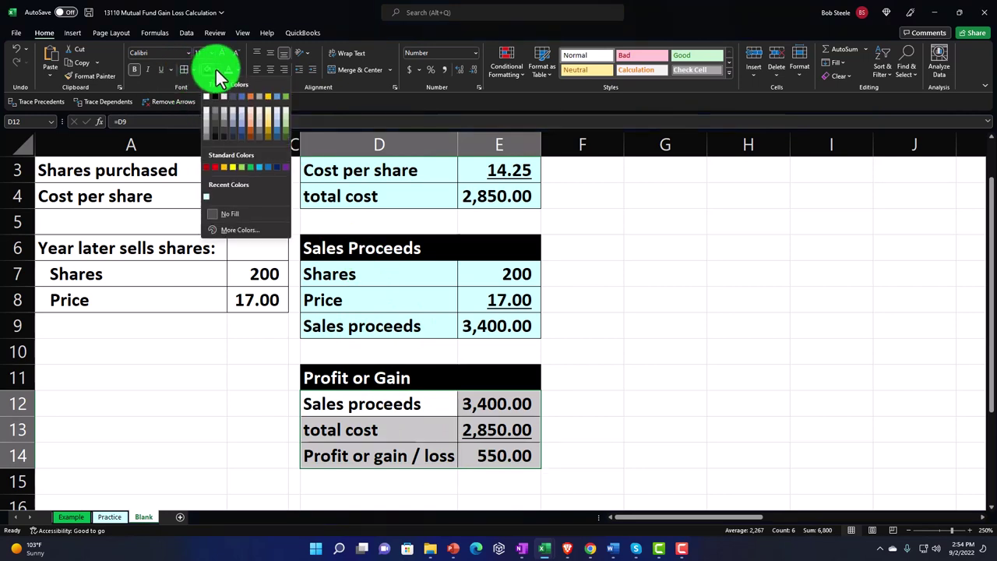
{"action": "left_click", "coordinate": [206, 198]}
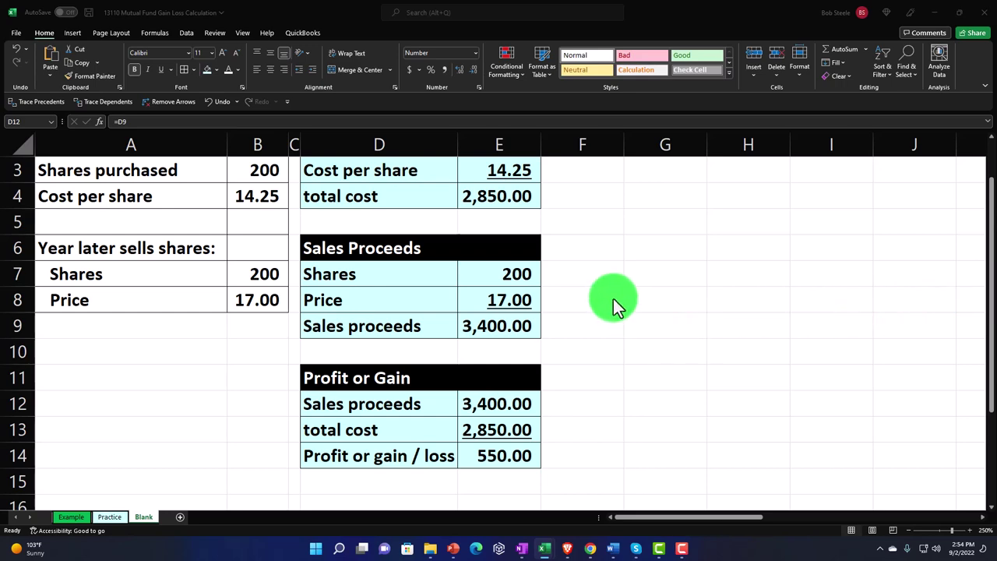
Copy the narrow spacer column C's formatting onto column F with Format Painter.
{"action": "scroll", "coordinate": [595, 291], "scroll_direction": "up", "scroll_amount": 1}
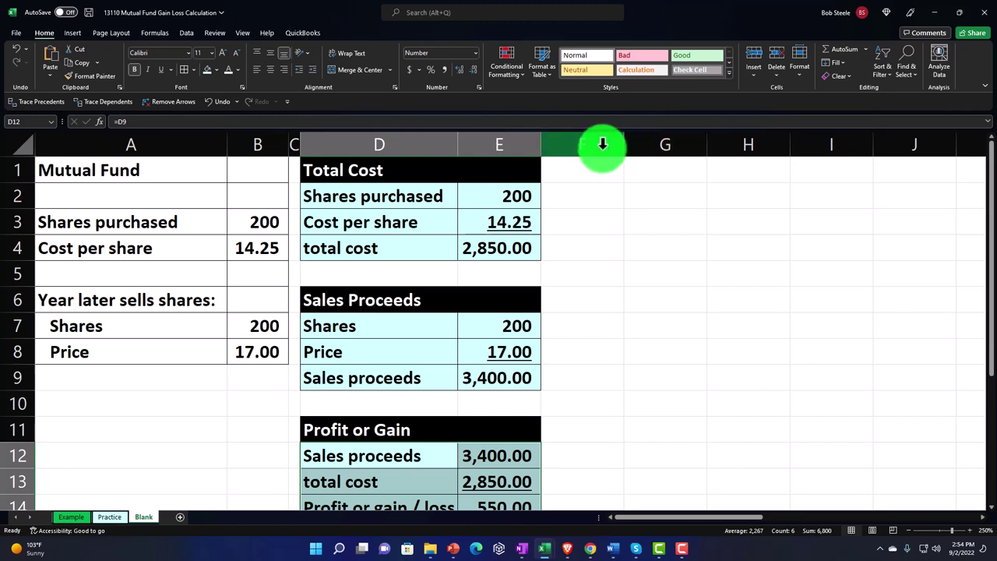
{"action": "left_click", "coordinate": [296, 142]}
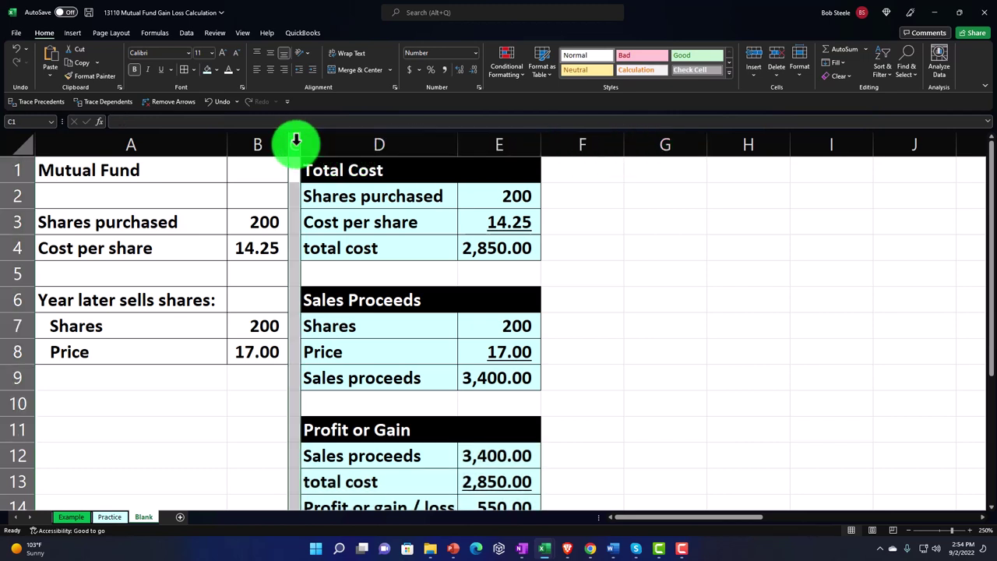
{"action": "left_click", "coordinate": [72, 79]}
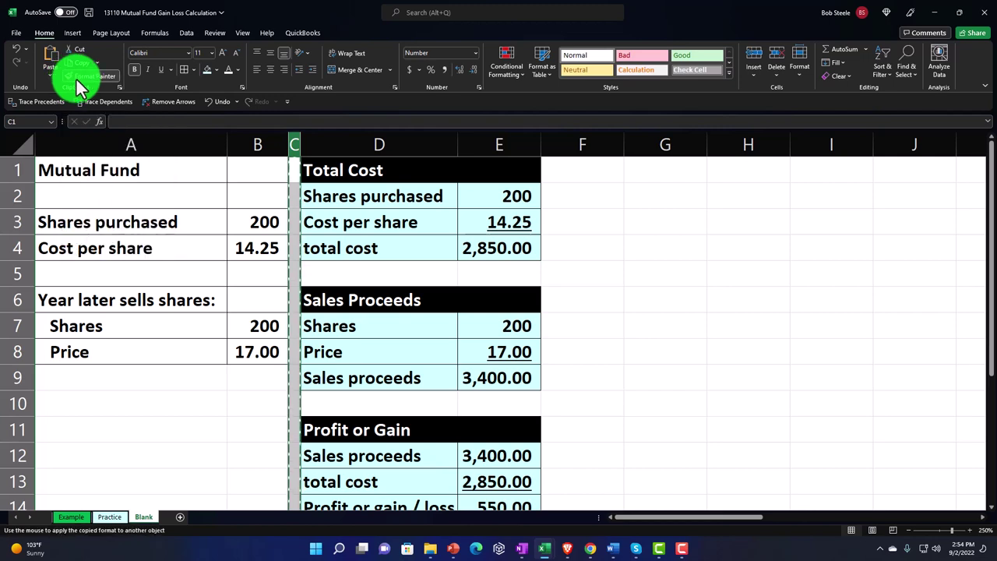
{"action": "left_click", "coordinate": [593, 145]}
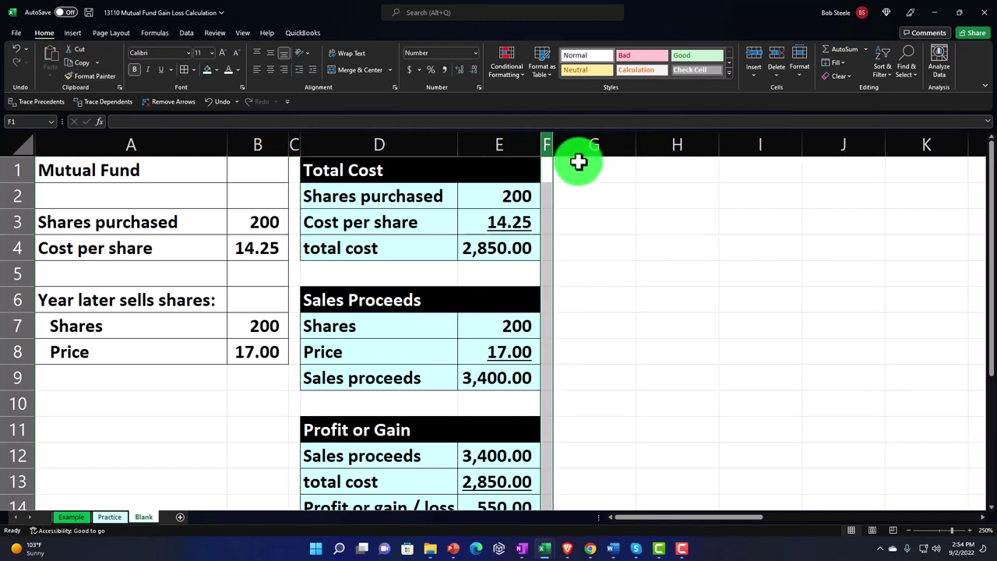
Enter the heading "Profit or Gain" in G1 and widen column G to fit it.
{"action": "left_click", "coordinate": [578, 162]}
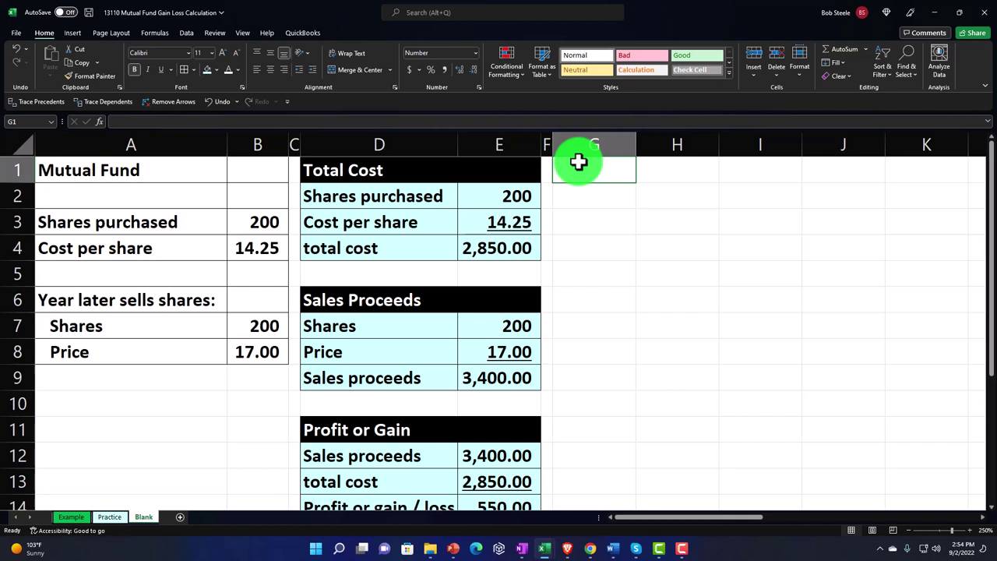
{"action": "type", "text": "Prof"}
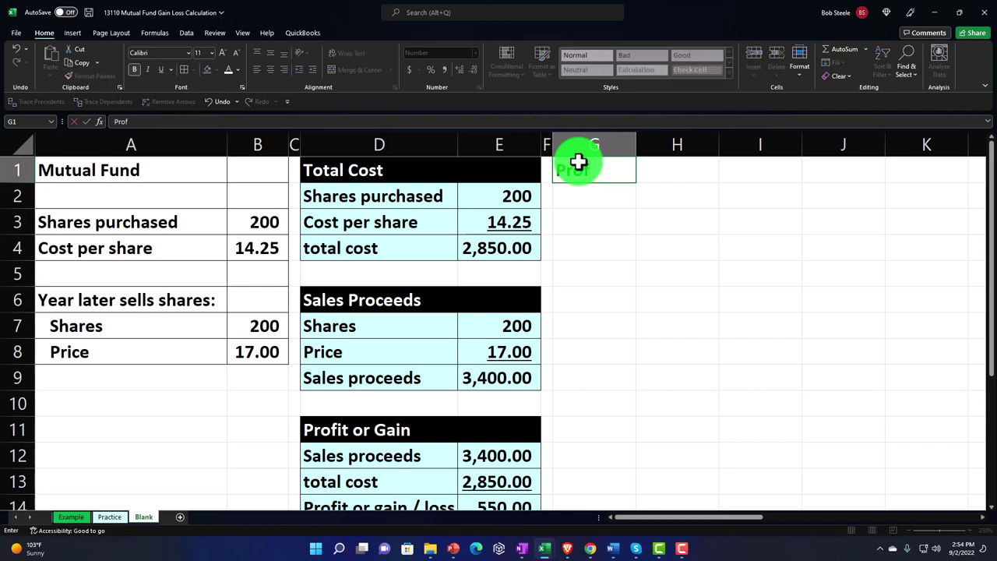
{"action": "type", "text": "it or Ga"}
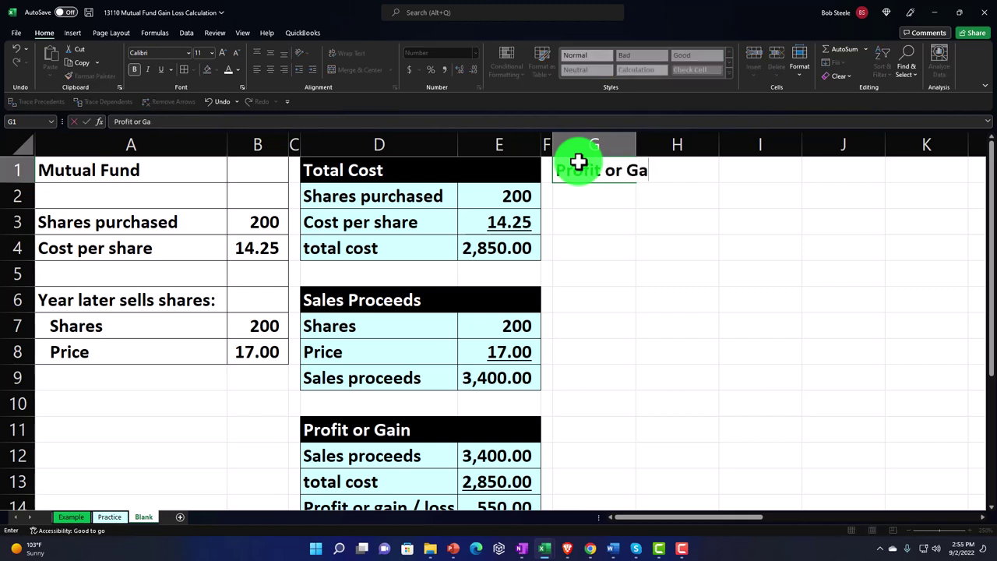
{"action": "type", "text": "in"}
{"action": "key", "text": "Return"}
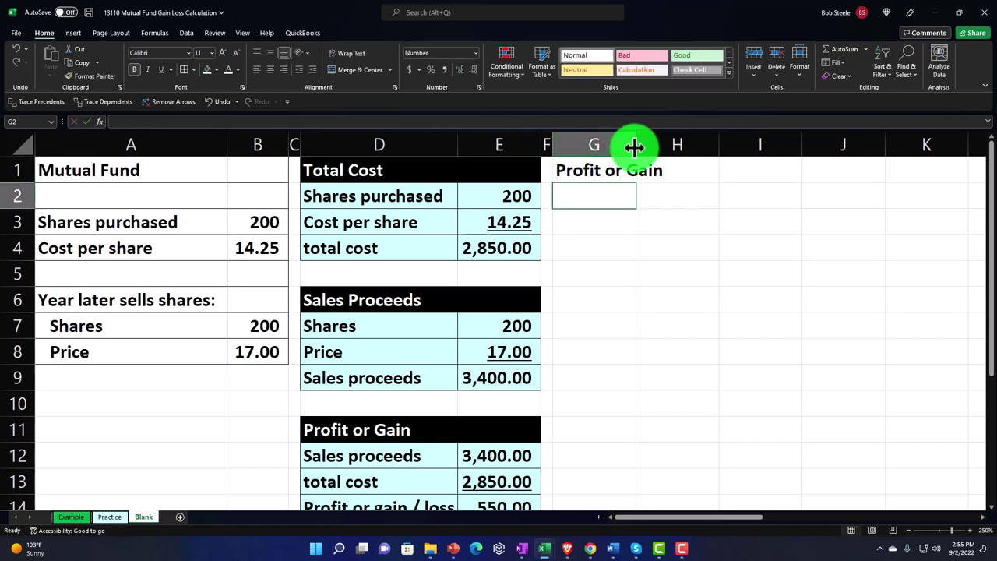
{"action": "left_click_drag", "start_coordinate": [635, 146], "coordinate": [694, 142]}
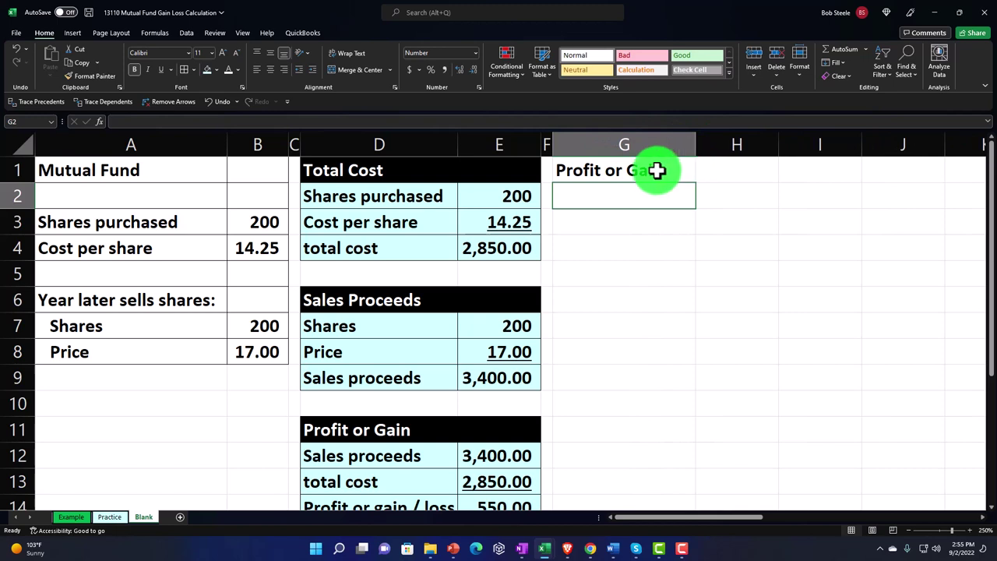
Format the heading row G1:I1 with a black fill and white font.
{"action": "left_click_drag", "start_coordinate": [657, 171], "coordinate": [796, 171]}
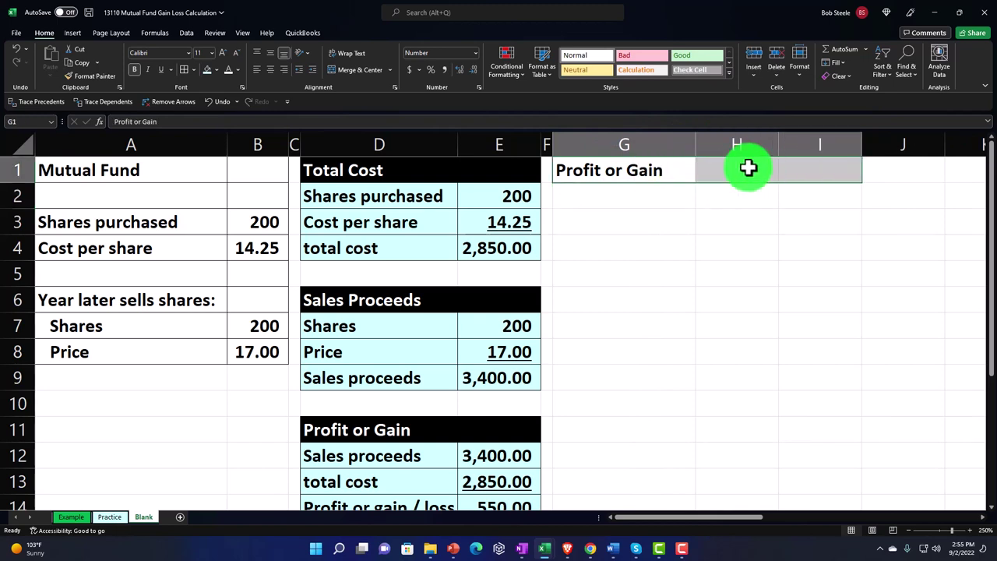
{"action": "left_click", "coordinate": [215, 69]}
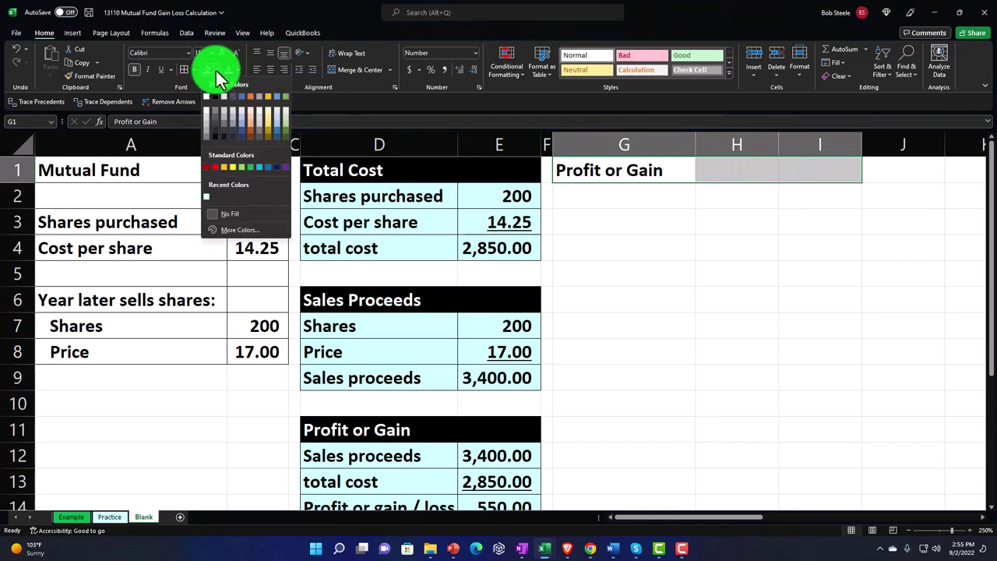
{"action": "left_click", "coordinate": [215, 92]}
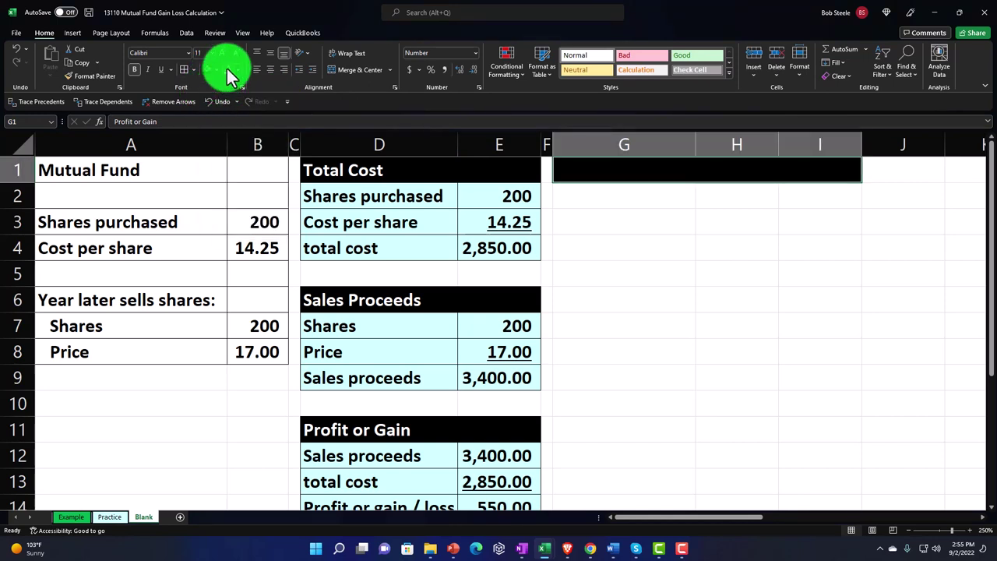
{"action": "left_click", "coordinate": [226, 69]}
Enter the label "Per share profit:" in G2 under the new Profit or Gain heading.
{"action": "left_click", "coordinate": [603, 193]}
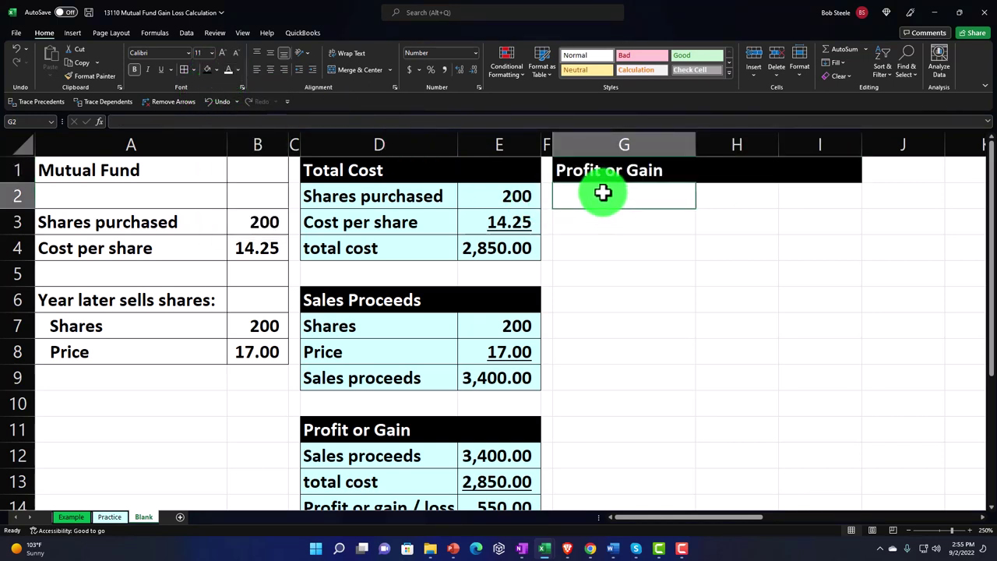
{"action": "type", "text": "Per share"}
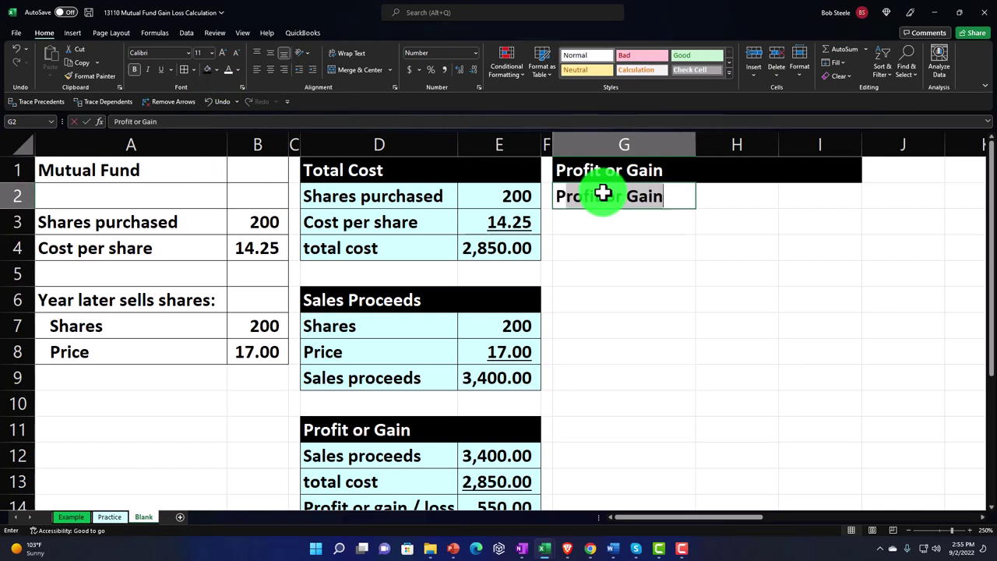
{"action": "type", "text": " profti"}
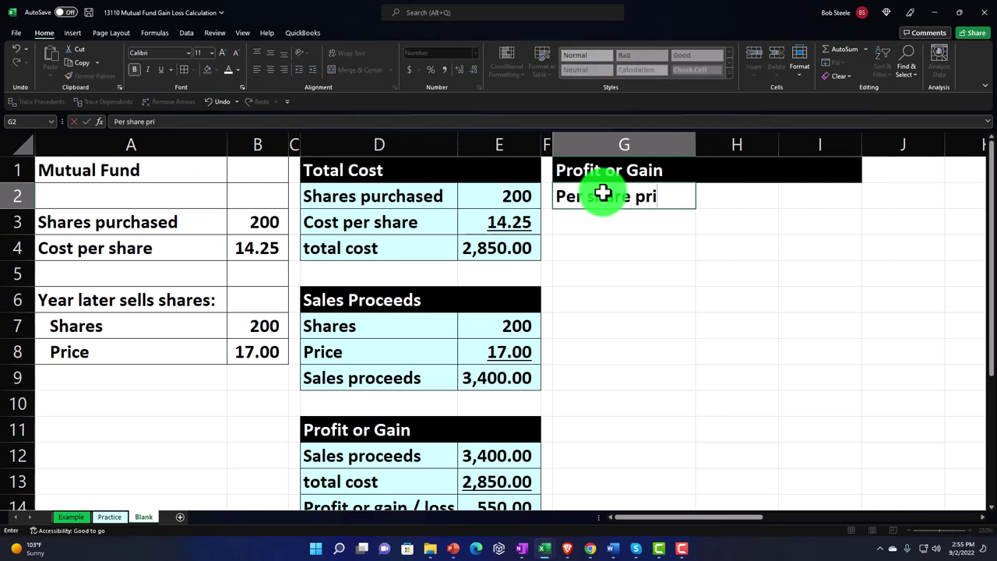
{"action": "key", "text": "BackSpace"}
{"action": "type", "text": "ofti"}
{"action": "key", "text": "BackSpace"}
{"action": "key", "text": "BackSpace"}
{"action": "type", "text": "it:"}
{"action": "key", "text": "Return"}
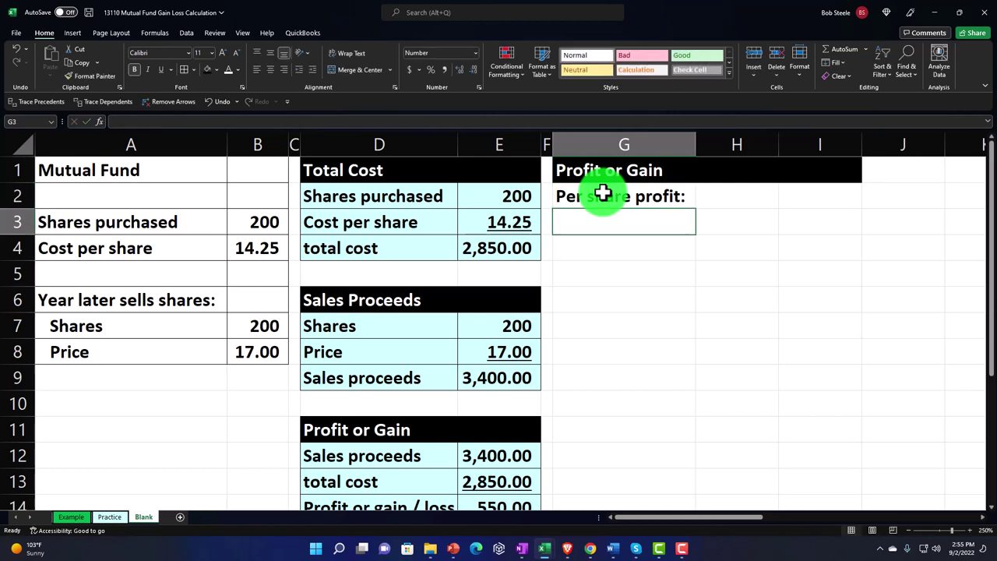
Link G3 to the Price label in the source data with =A8.
{"action": "key", "text": "ctrl+d"}
{"action": "type", "text": "="}
{"action": "key", "text": "Left"}
{"action": "key", "text": "Left"}
{"action": "key", "text": "Left"}
{"action": "key", "text": "Left"}
{"action": "key", "text": "Left"}
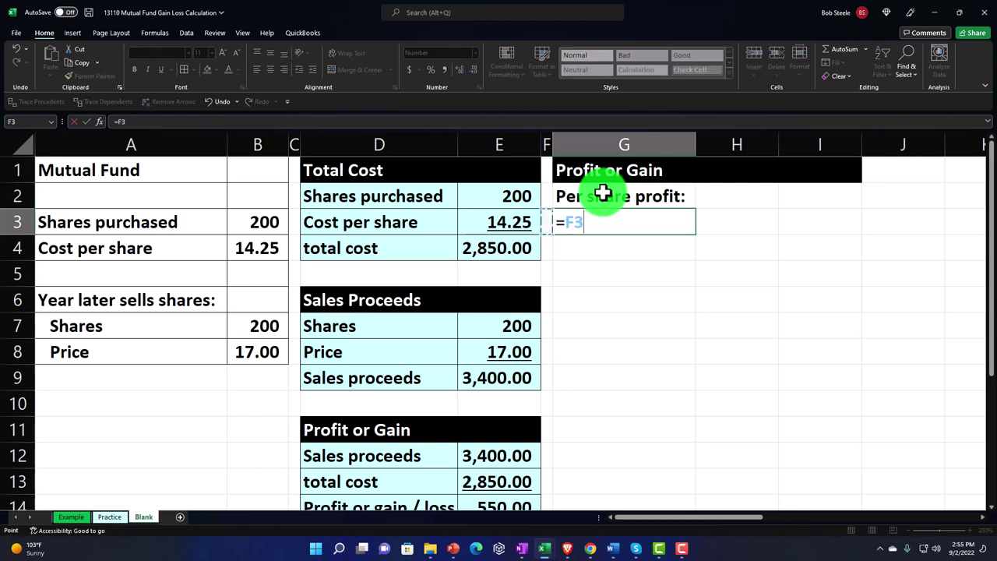
{"action": "key", "text": "Down"}
{"action": "key", "text": "Down"}
{"action": "key", "text": "Down"}
{"action": "key", "text": "Down"}
{"action": "key", "text": "Down"}
{"action": "key", "text": "Left"}
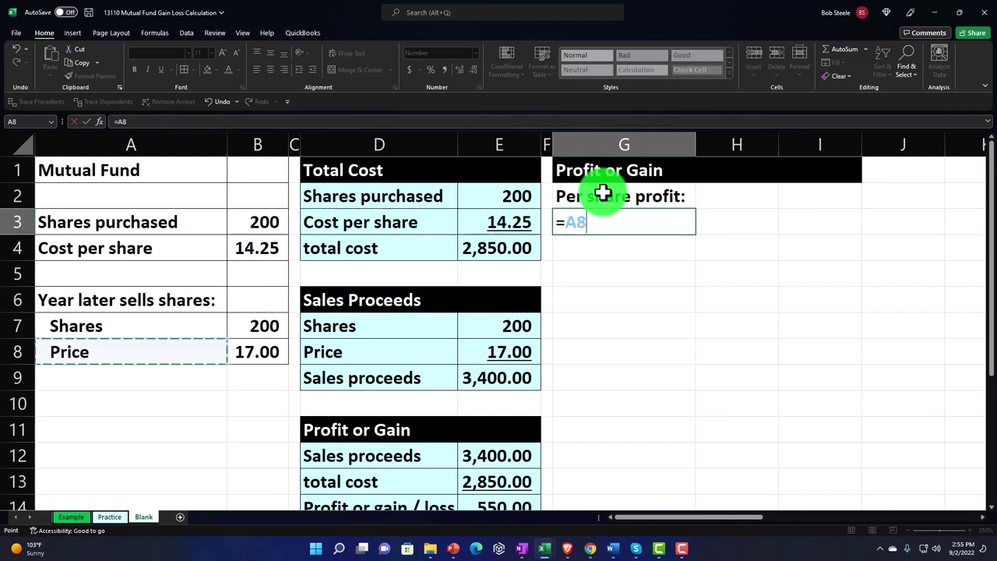
{"action": "key", "text": "Tab"}
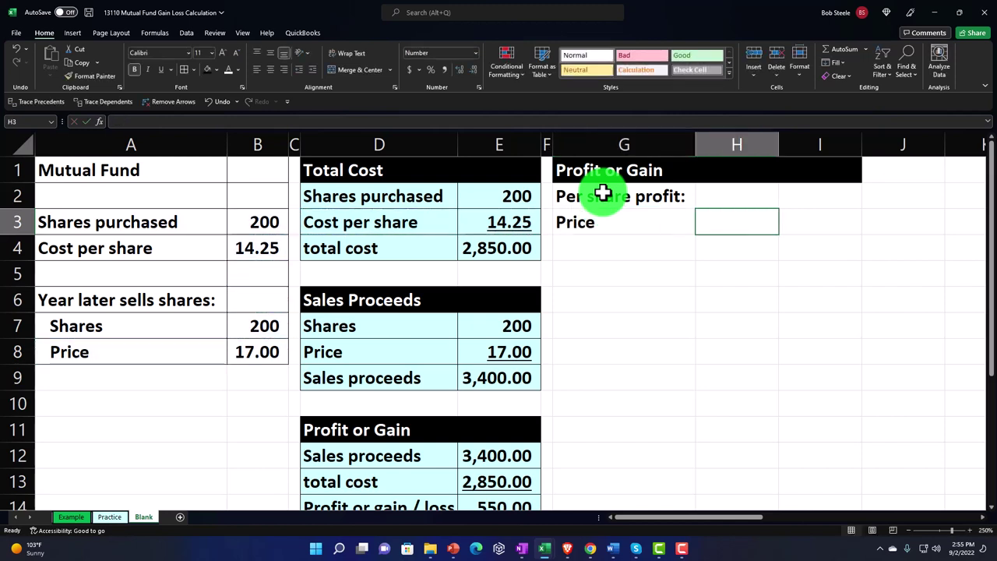
Link H3 to the selling price per share in the source data, cell B8.
{"action": "type", "text": "="}
{"action": "key", "text": "Left"}
{"action": "key", "text": "Left"}
{"action": "key", "text": "Left"}
{"action": "key", "text": "Left"}
{"action": "key", "text": "Left"}
{"action": "key", "text": "Left"}
{"action": "key", "text": "Down"}
{"action": "key", "text": "Down"}
{"action": "key", "text": "Down"}
{"action": "key", "text": "Down"}
{"action": "key", "text": "Down"}
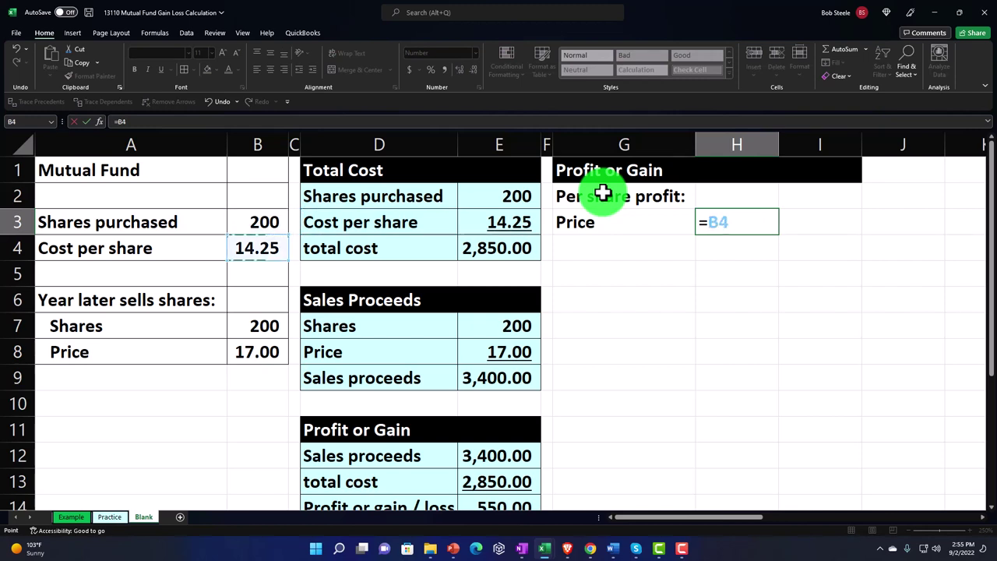
{"action": "key", "text": "Return"}
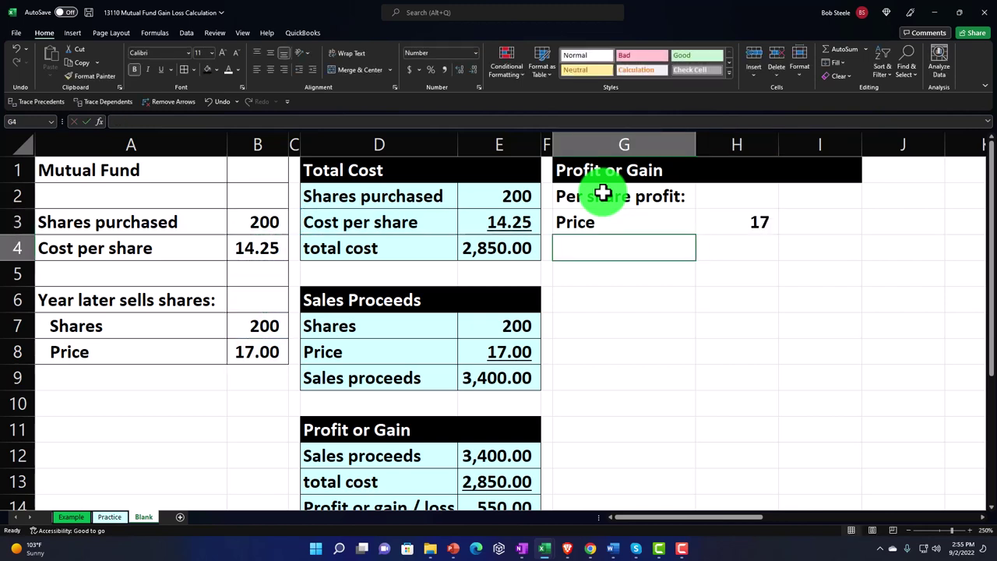
Link G4 to the Cost per share label in the source data with =A4.
{"action": "type", "text": "="}
{"action": "key", "text": "Left"}
{"action": "key", "text": "Left"}
{"action": "key", "text": "Left"}
{"action": "key", "text": "Left"}
{"action": "key", "text": "Left"}
{"action": "key", "text": "Left"}
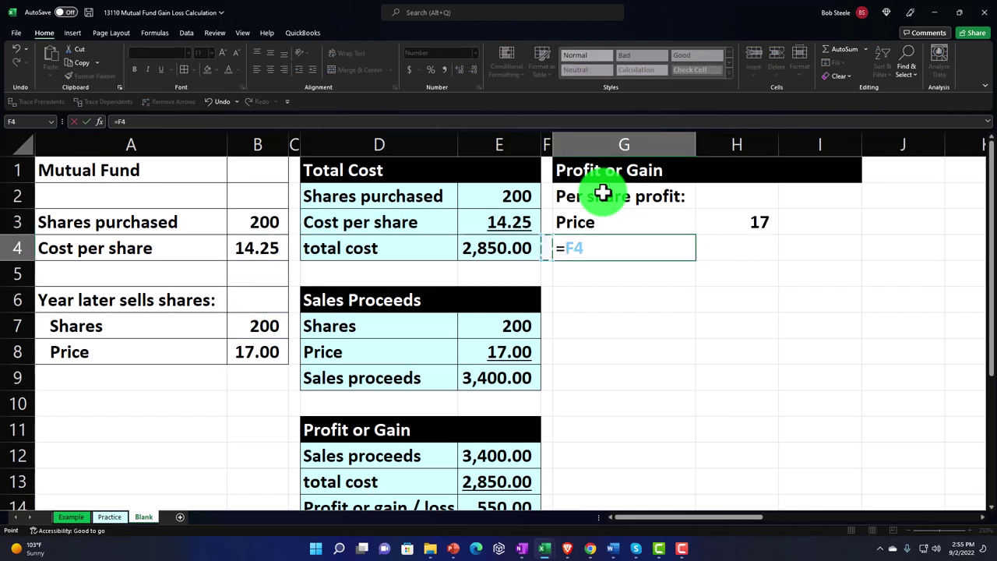
{"action": "key", "text": "Tab"}
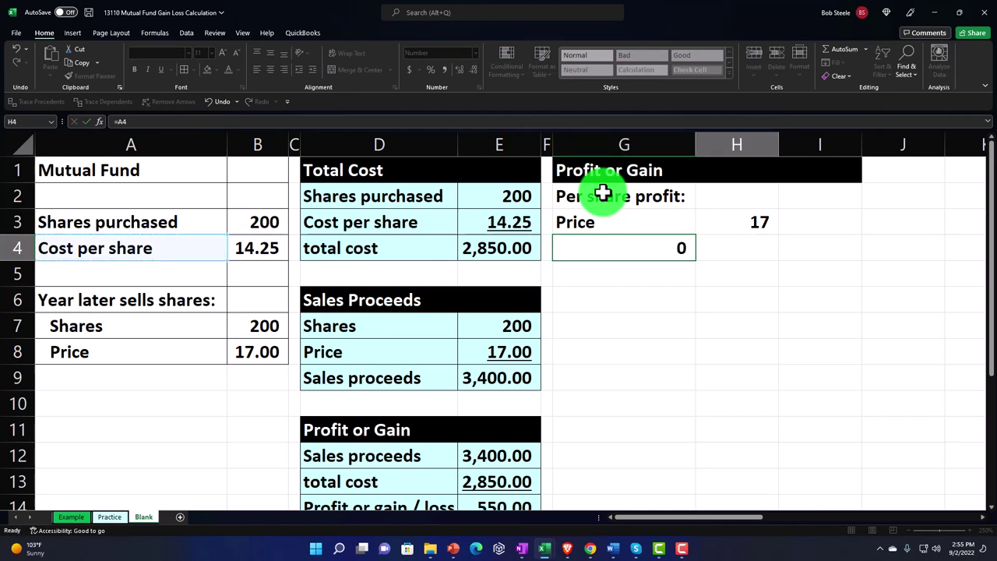
Link H4 to the cost per share amount in the source data with =B4.
{"action": "type", "text": "="}
{"action": "key", "text": "Left"}
{"action": "key", "text": "Left"}
{"action": "key", "text": "Left"}
{"action": "key", "text": "Left"}
{"action": "key", "text": "Left"}
{"action": "key", "text": "Left"}
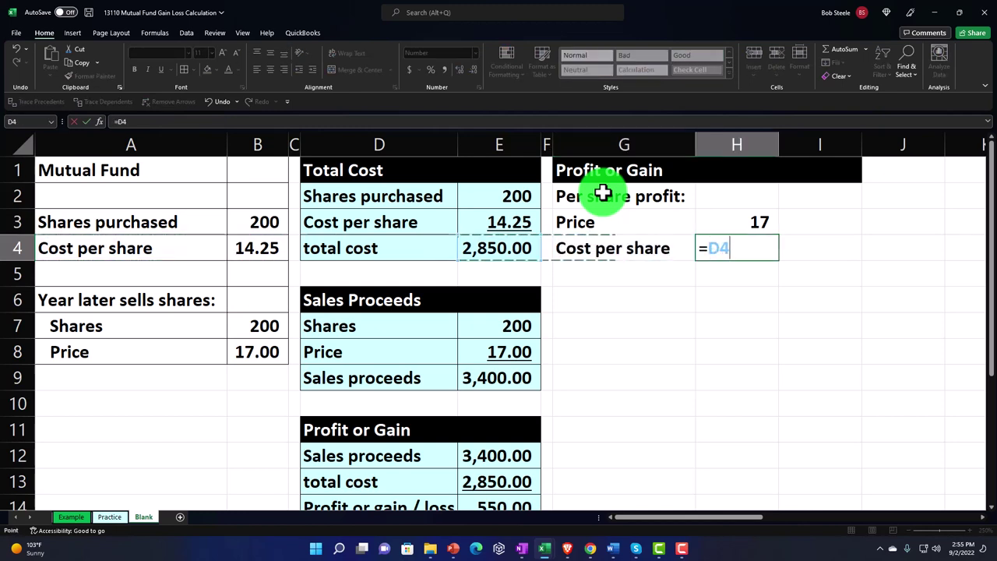
{"action": "key", "text": "Return"}
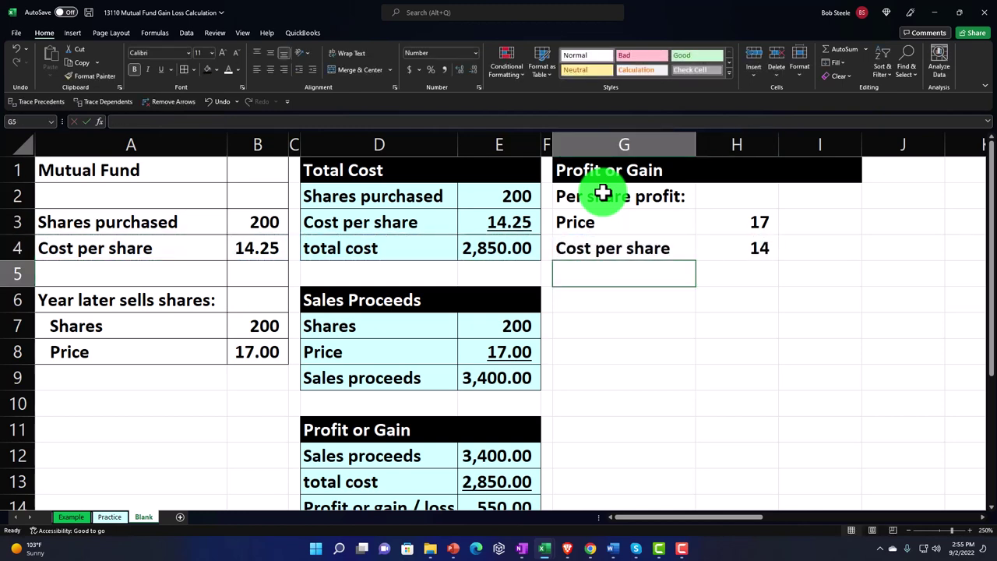
Enter the label "Per share profit" in G5 and calculate it in I5 as price minus cost with =H3-H4.
{"action": "type", "text": "Per share profit"}
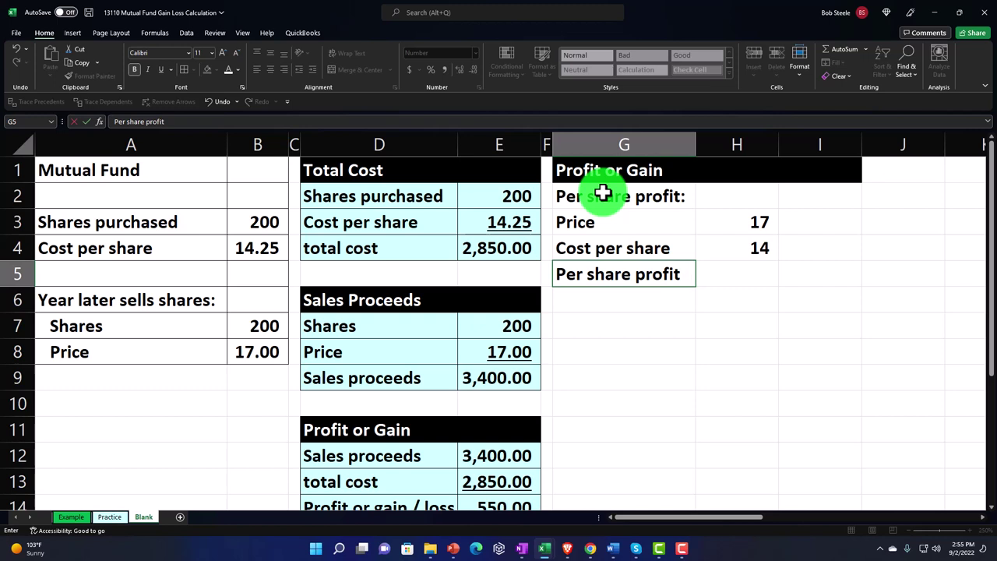
{"action": "key", "text": "Tab"}
{"action": "key", "text": "Tab"}
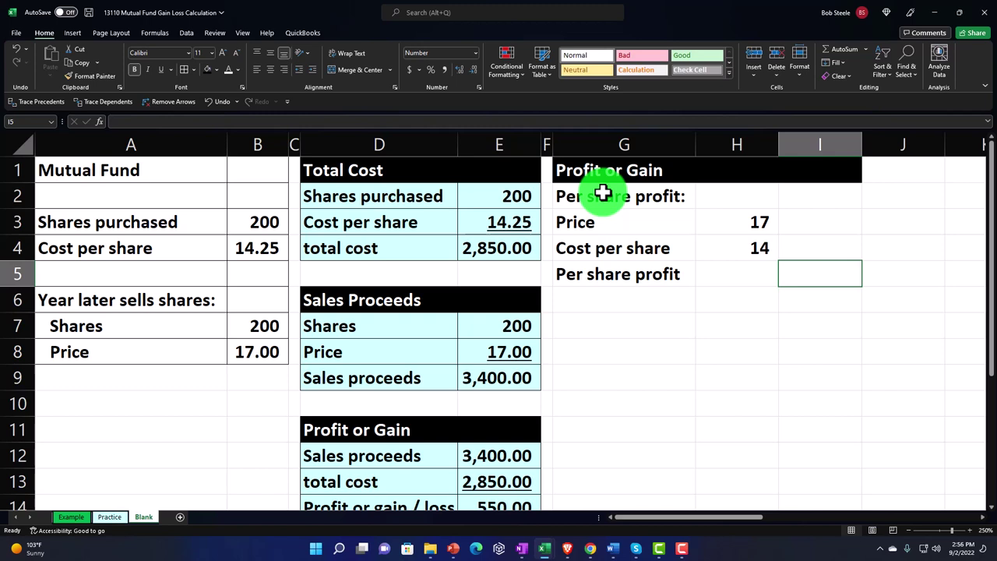
{"action": "type", "text": "="}
{"action": "key", "text": "Up"}
{"action": "key", "text": "Up"}
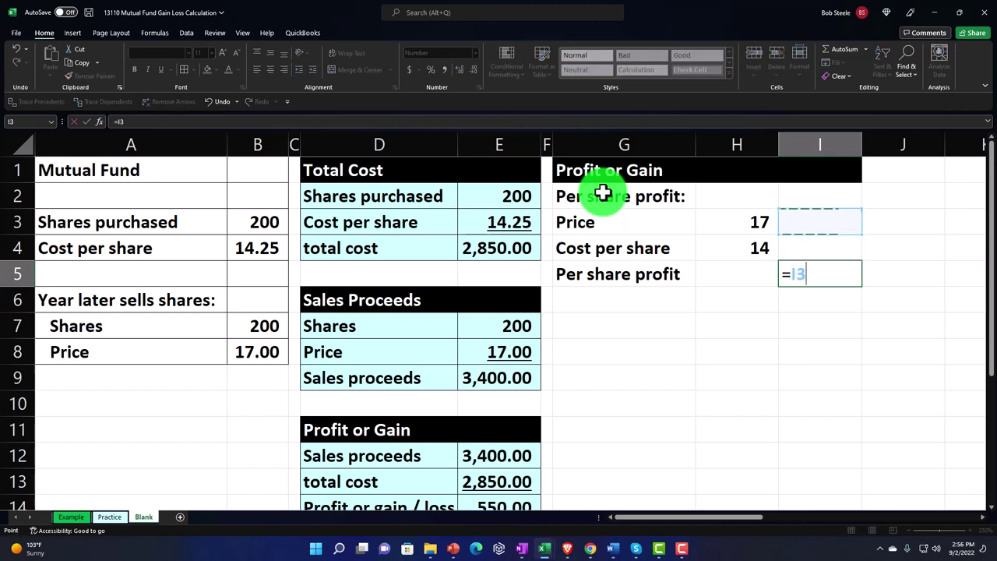
{"action": "key", "text": "Left"}
{"action": "type", "text": "-"}
{"action": "key", "text": "Up"}
{"action": "key", "text": "Left"}
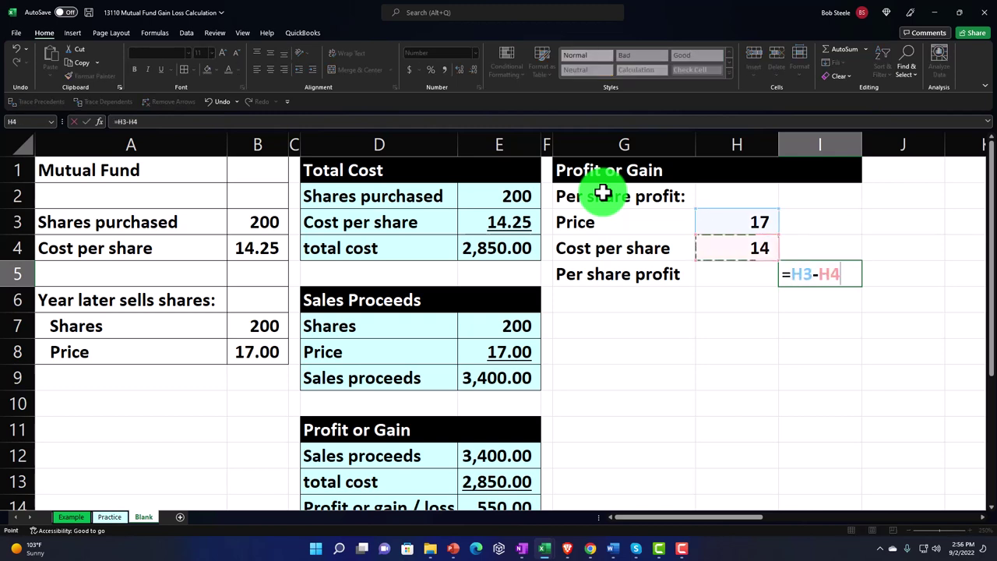
{"action": "key", "text": "Return"}
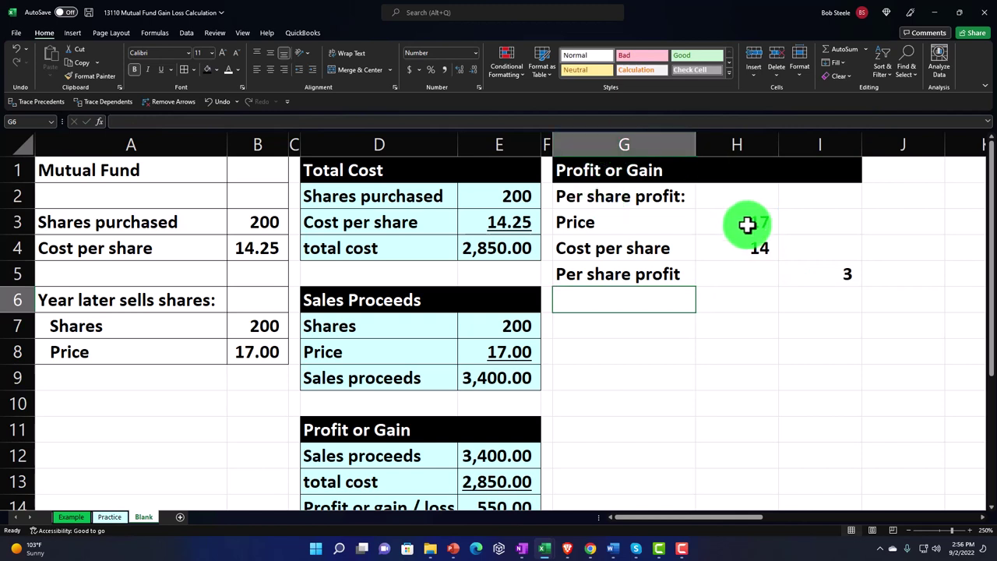
Show the amounts in H3:I5 with two decimals and underline the cost per share in H4.
{"action": "left_click_drag", "start_coordinate": [750, 226], "coordinate": [793, 262]}
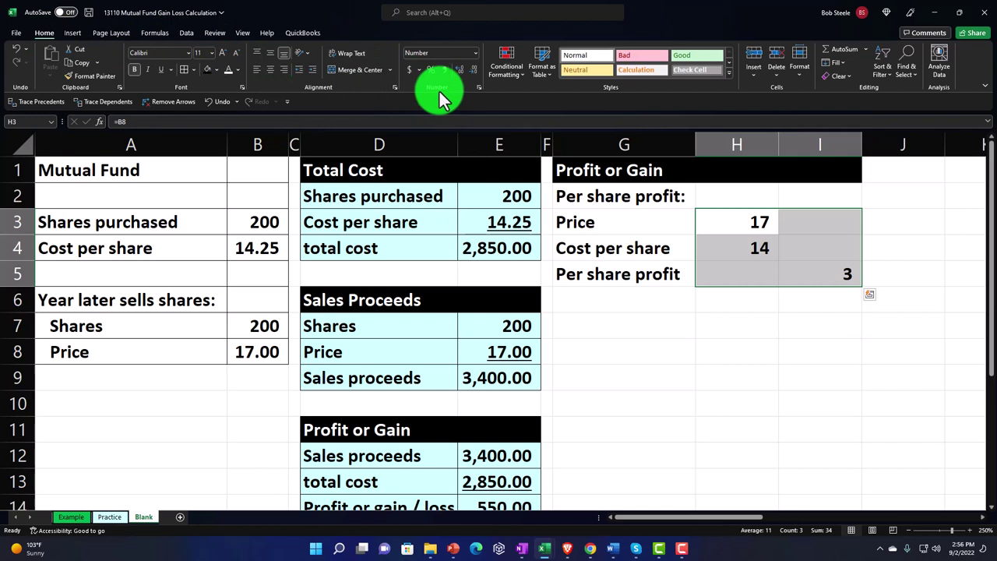
{"action": "left_click", "coordinate": [463, 72]}
{"action": "left_click", "coordinate": [462, 72]}
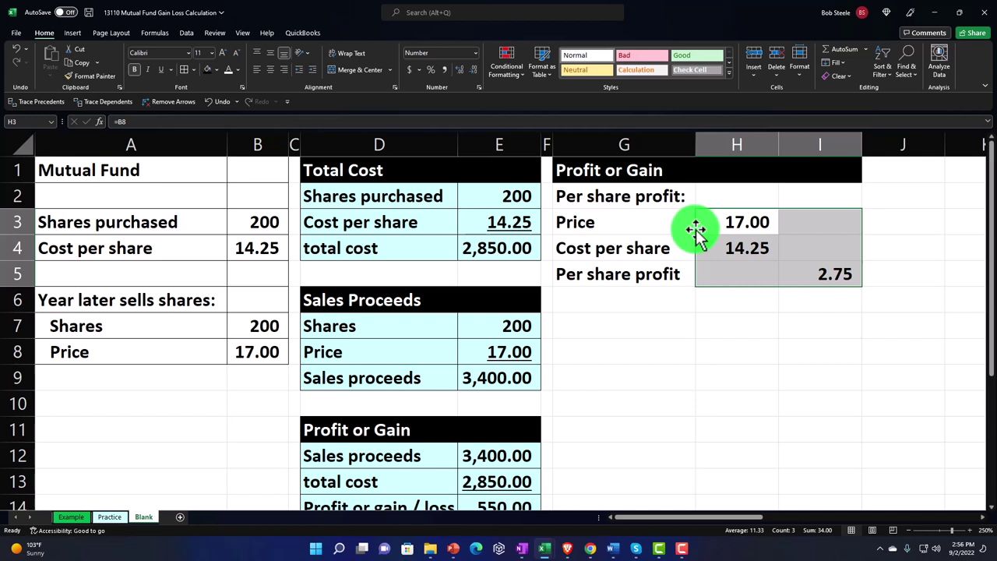
{"action": "left_click", "coordinate": [713, 247]}
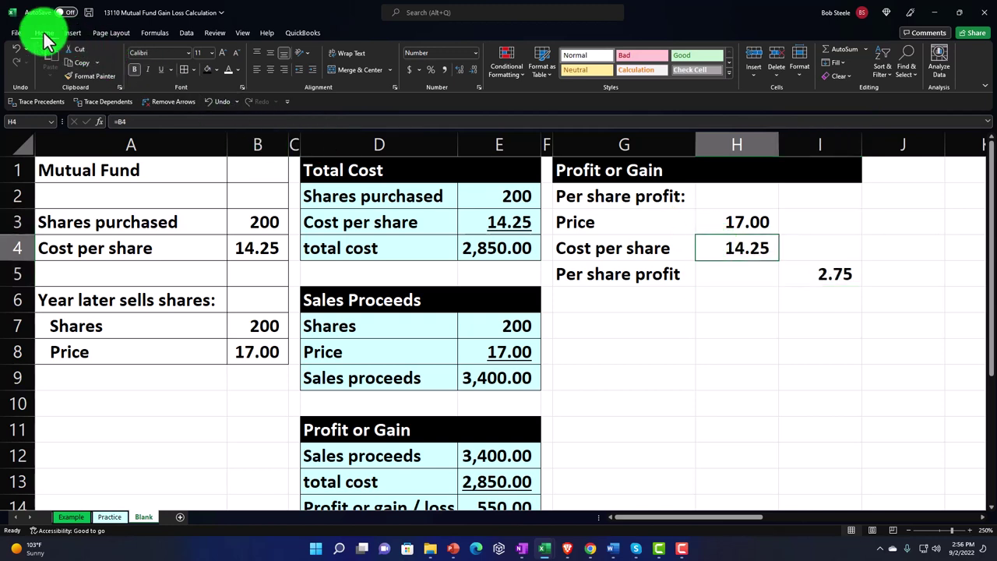
{"action": "left_click", "coordinate": [161, 71]}
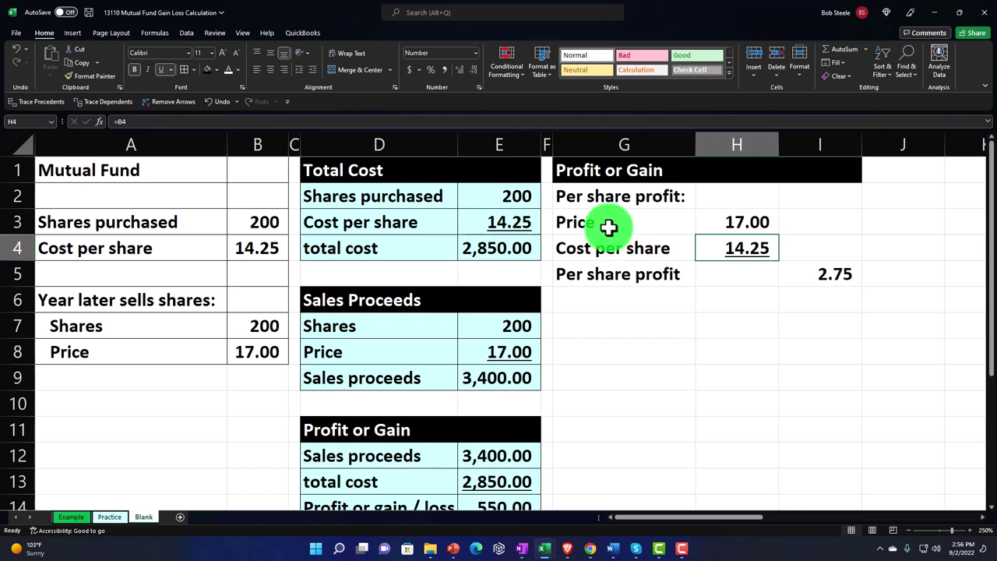
Indent the labels in G3:G5 by one level and the Per share profit label in G5 by one more.
{"action": "left_click_drag", "start_coordinate": [609, 227], "coordinate": [606, 266]}
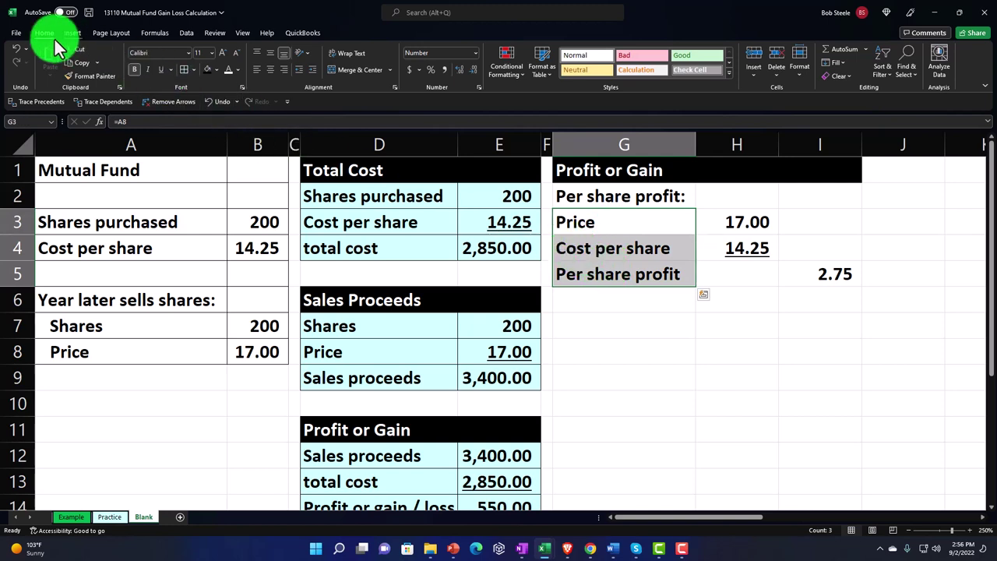
{"action": "left_click", "coordinate": [309, 72]}
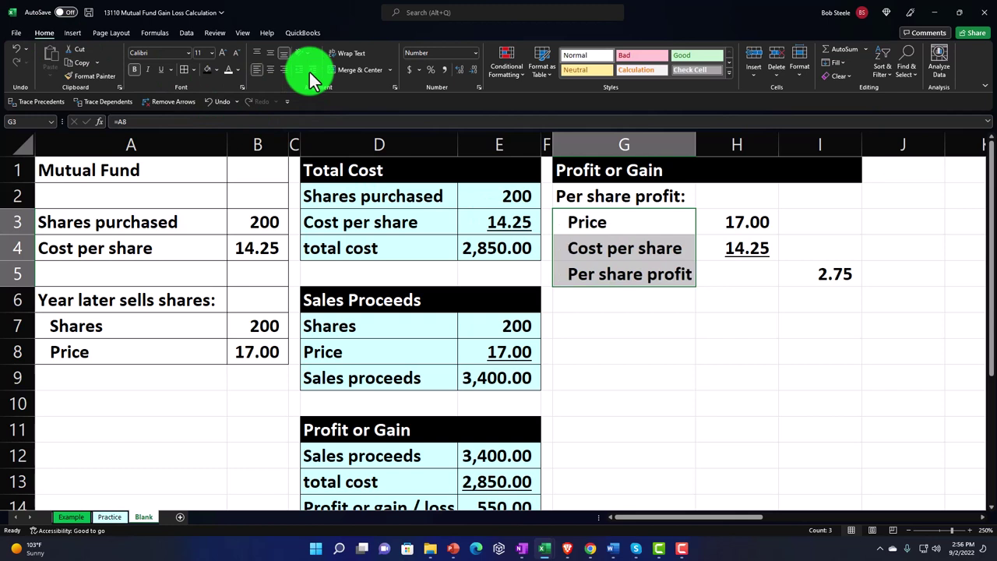
{"action": "left_click", "coordinate": [621, 270]}
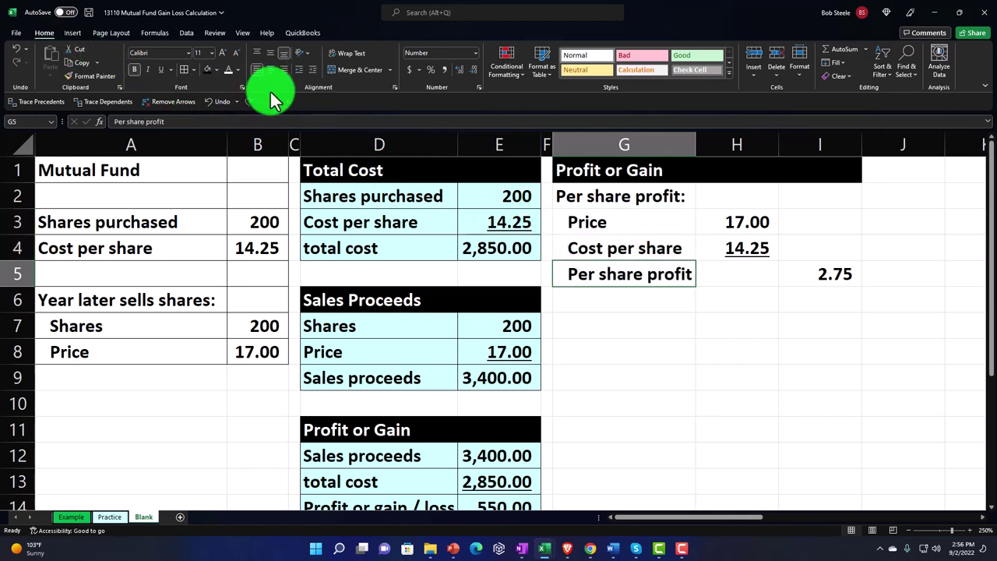
{"action": "left_click", "coordinate": [311, 69]}
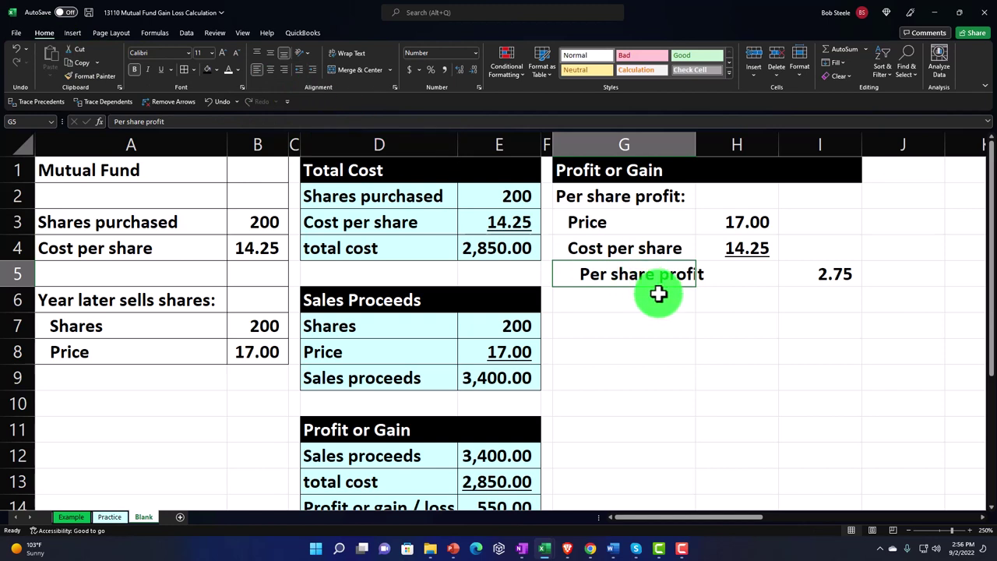
Link G6 to the Shares label in the source data's sale section with =A7.
{"action": "left_click", "coordinate": [658, 294]}
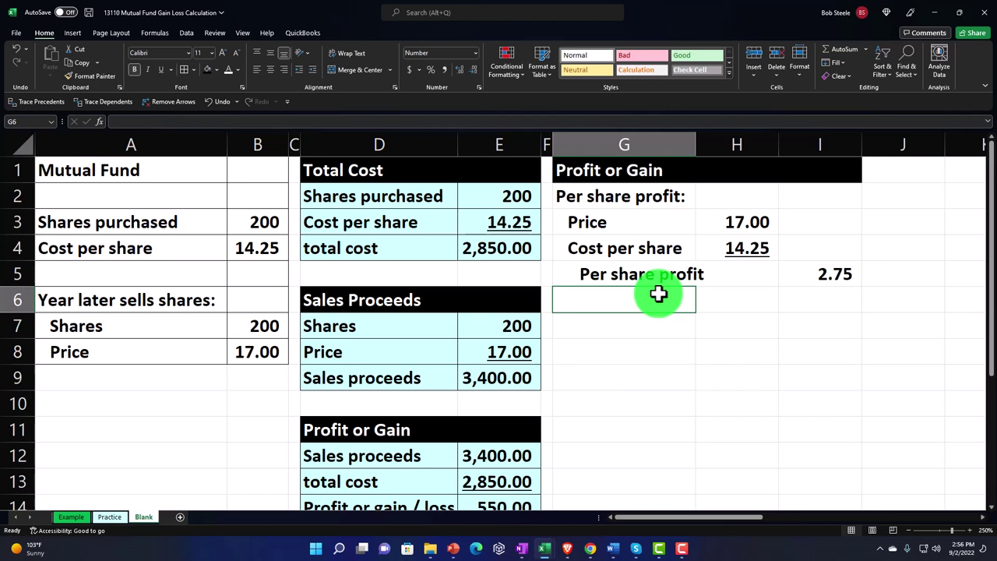
{"action": "type", "text": "="}
{"action": "key", "text": "Left"}
{"action": "key", "text": "Left"}
{"action": "key", "text": "Left"}
{"action": "key", "text": "Left"}
{"action": "key", "text": "Left"}
{"action": "key", "text": "Left"}
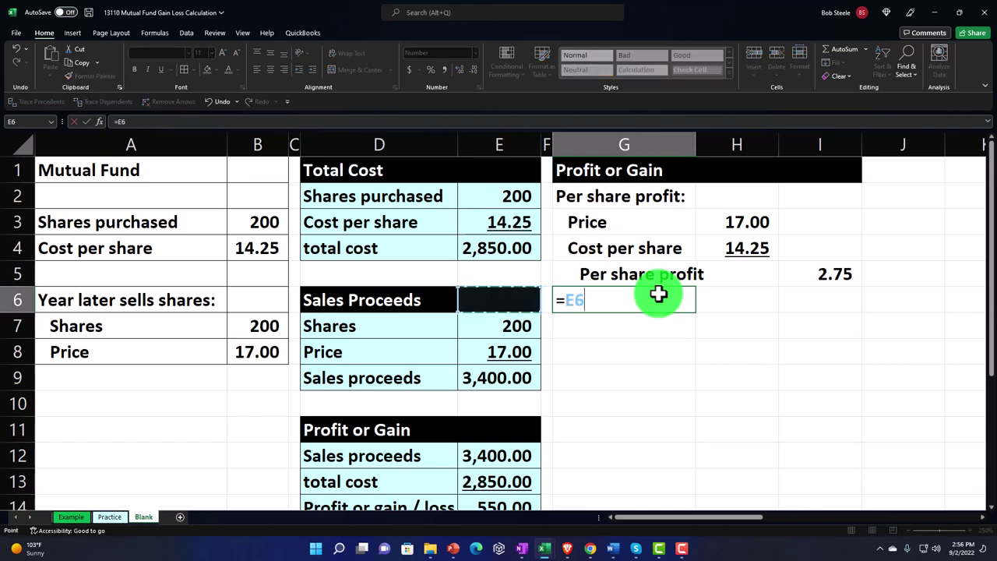
{"action": "key", "text": "Down"}
{"action": "key", "text": "Tab"}
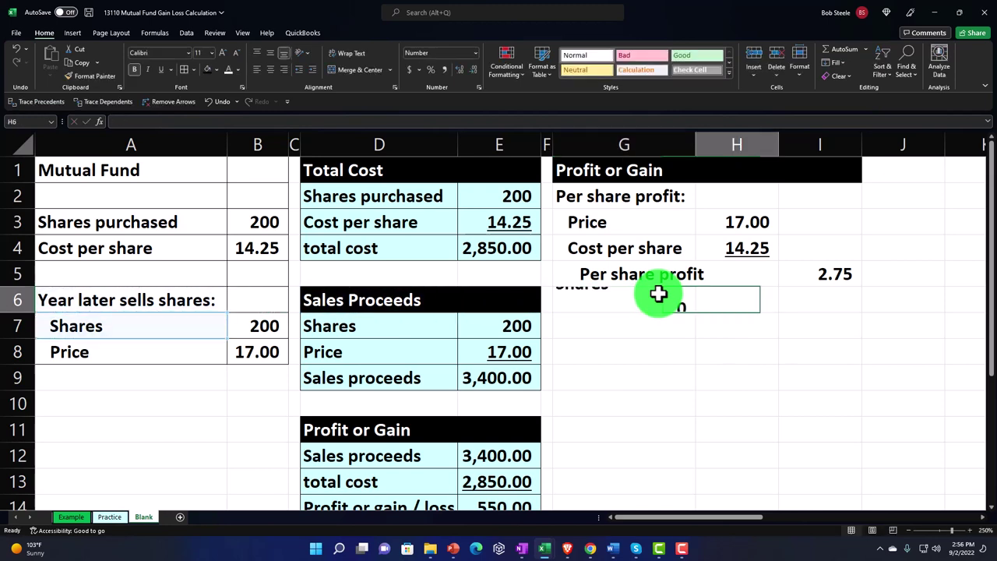
Link I6 to the number of shares sold in the source data with =B7.
{"action": "key", "text": "Tab"}
{"action": "type", "text": "="}
{"action": "key", "text": "Left"}
{"action": "key", "text": "Left"}
{"action": "key", "text": "Left"}
{"action": "key", "text": "Left"}
{"action": "key", "text": "Left"}
{"action": "key", "text": "Left"}
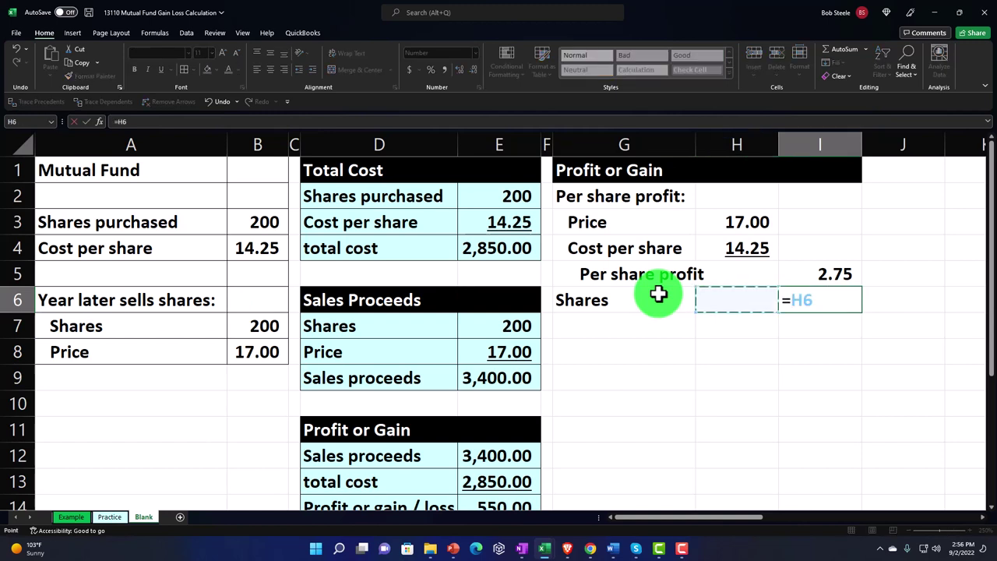
{"action": "key", "text": "Down"}
{"action": "key", "text": "Left"}
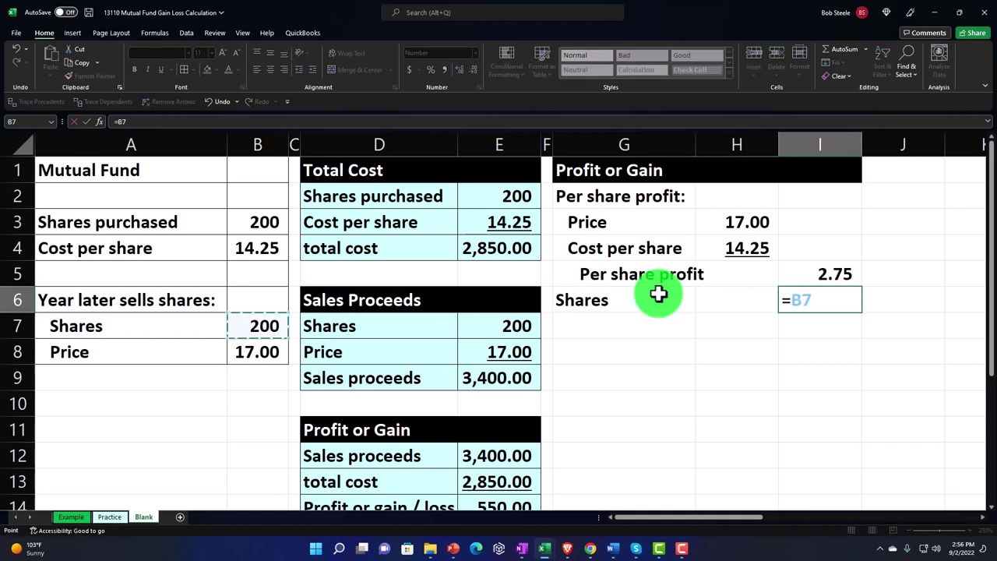
{"action": "key", "text": "Return"}
Underline the number of shares in I6.
{"action": "key", "text": "Up"}
{"action": "key", "text": "Right"}
{"action": "key", "text": "Right"}
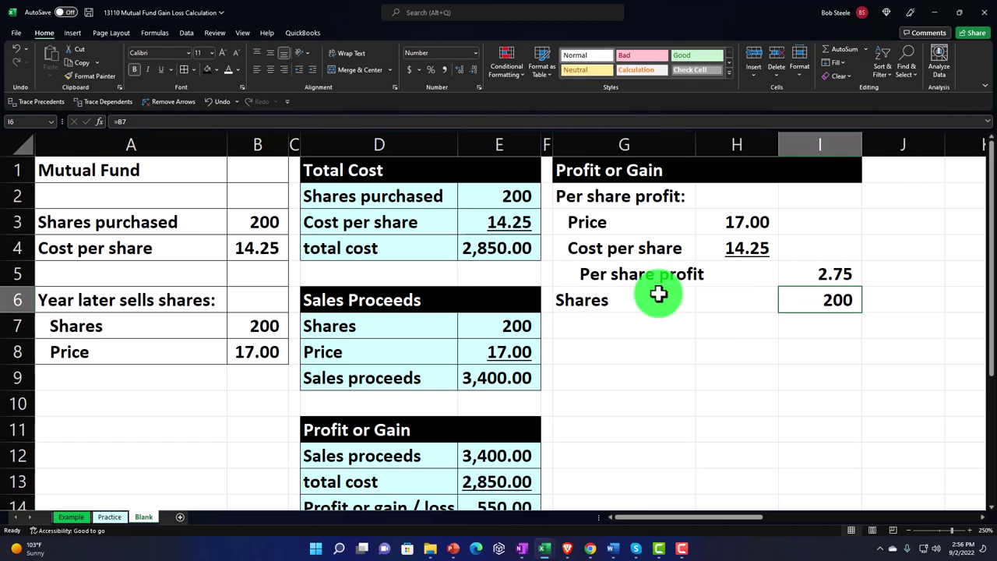
{"action": "left_click", "coordinate": [160, 68]}
Link G7 to the Profit or gain / loss label of the first Profit or Gain table with =D14.
{"action": "key", "text": "Down"}
{"action": "key", "text": "Left"}
{"action": "key", "text": "Left"}
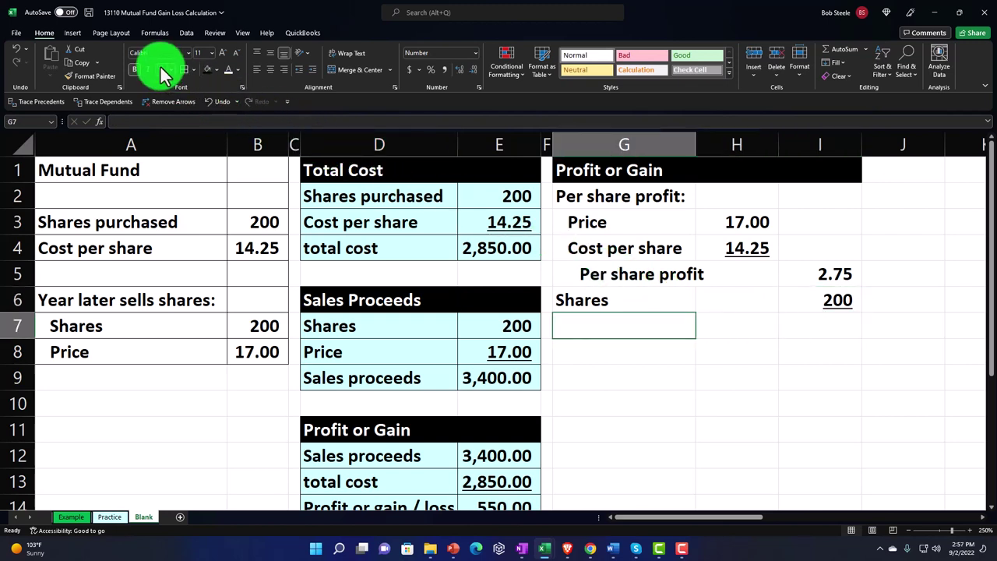
{"action": "type", "text": "="}
{"action": "key", "text": "Down"}
{"action": "key", "text": "Down"}
{"action": "key", "text": "Down"}
{"action": "key", "text": "Down"}
{"action": "key", "text": "Down"}
{"action": "key", "text": "Down"}
{"action": "key", "text": "Down"}
{"action": "key", "text": "Down"}
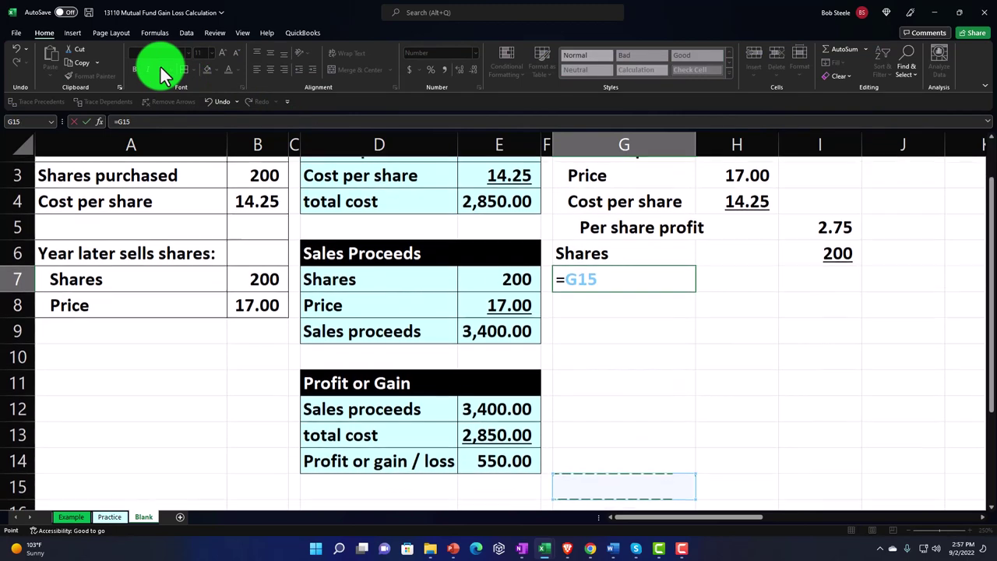
{"action": "key", "text": "Left"}
{"action": "key", "text": "Left"}
{"action": "key", "text": "Left"}
{"action": "key", "text": "Up"}
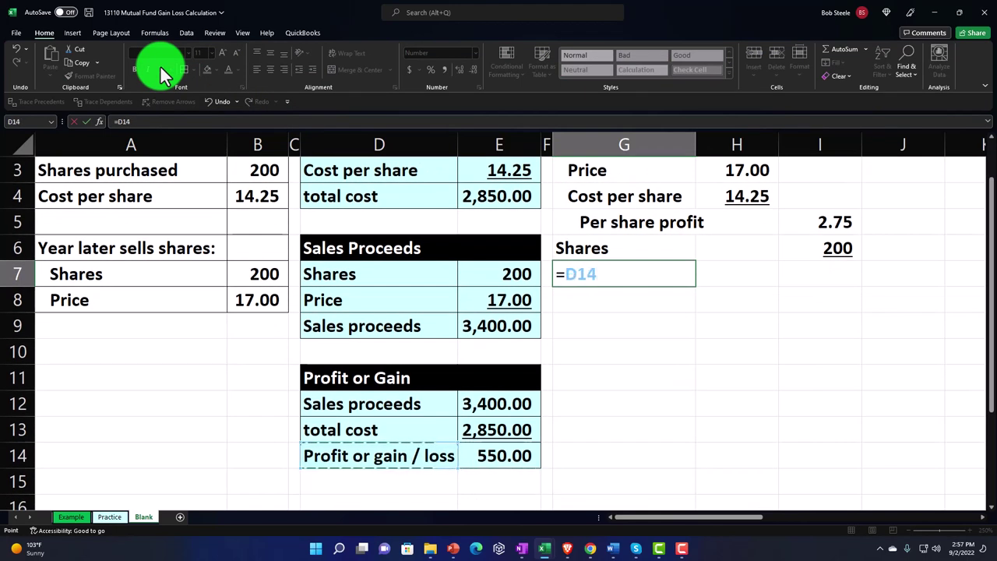
{"action": "key", "text": "Return"}
Calculate the total profit in I7 as per share profit times number of shares with =I5*I6.
{"action": "key", "text": "Up"}
{"action": "key", "text": "Up"}
{"action": "key", "text": "Up"}
{"action": "key", "text": "Up"}
{"action": "key", "text": "Up"}
{"action": "key", "text": "Up"}
{"action": "key", "text": "Up"}
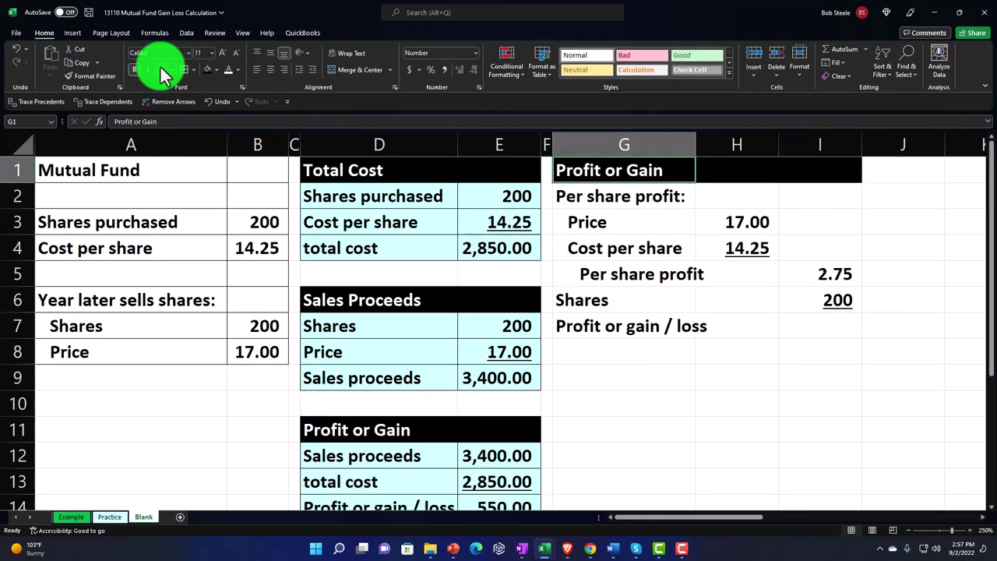
{"action": "key", "text": "Down"}
{"action": "key", "text": "Down"}
{"action": "key", "text": "Down"}
{"action": "key", "text": "Down"}
{"action": "key", "text": "Down"}
{"action": "key", "text": "Down"}
{"action": "key", "text": "Right"}
{"action": "key", "text": "Right"}
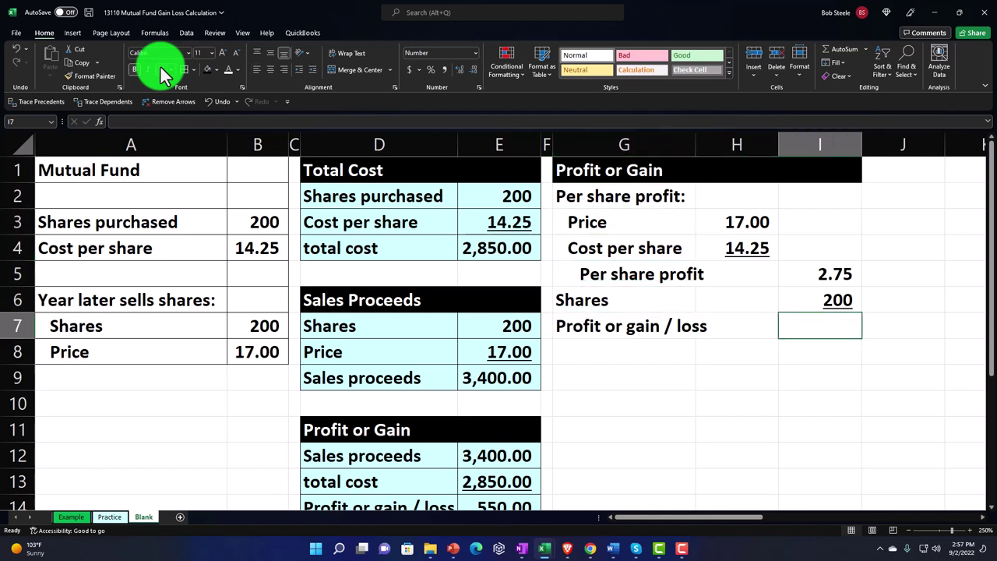
{"action": "type", "text": "="}
{"action": "key", "text": "Up"}
{"action": "key", "text": "Up"}
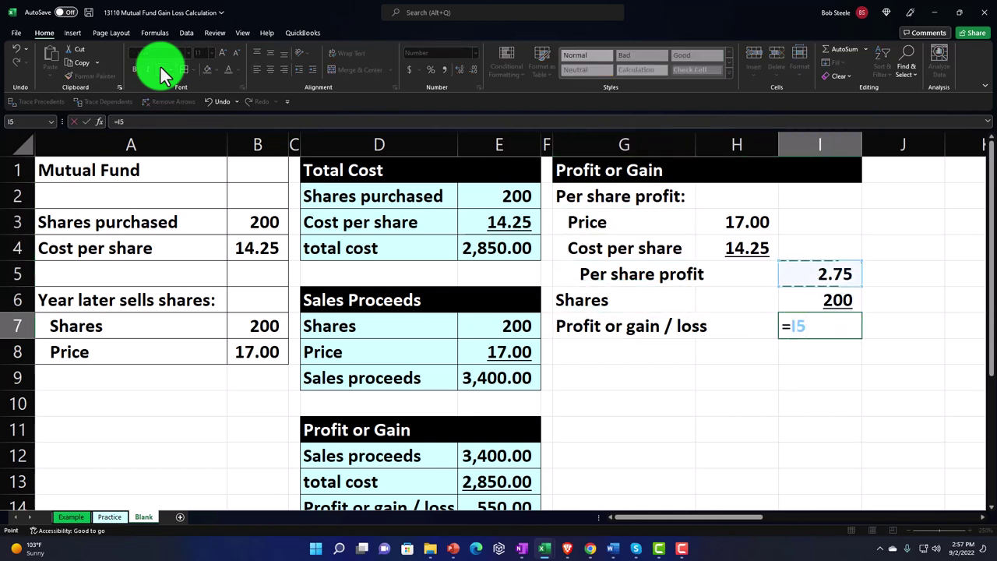
{"action": "type", "text": "*"}
{"action": "key", "text": "Up"}
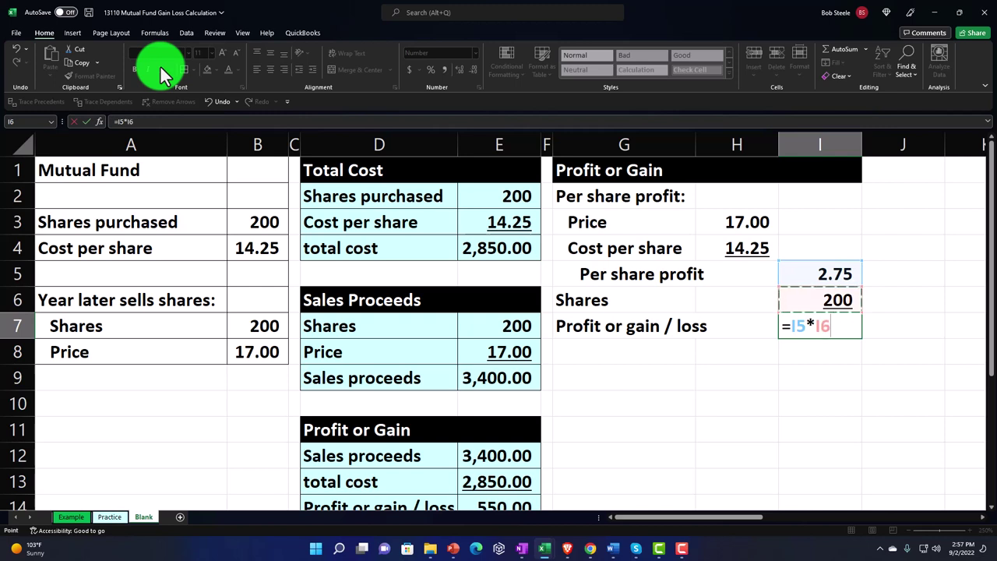
{"action": "key", "text": "Return"}
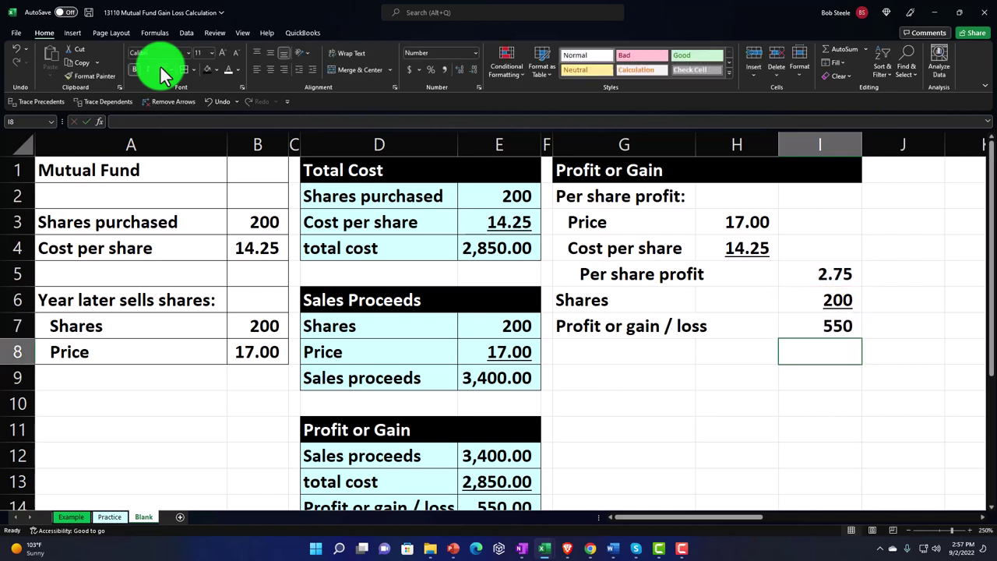
Show the total profit in I7 with two decimals.
{"action": "key", "text": "Up"}
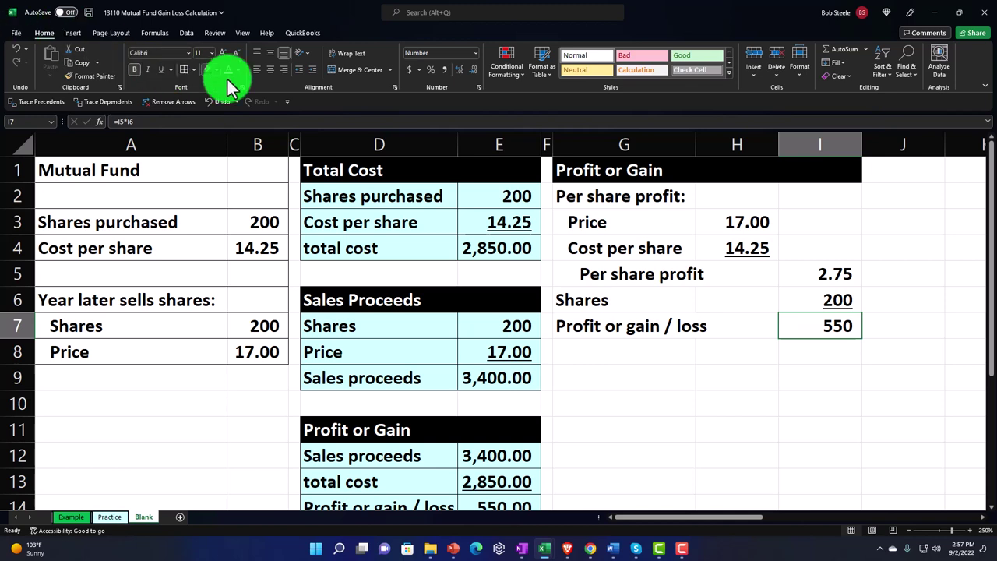
{"action": "left_click", "coordinate": [458, 70]}
{"action": "left_click", "coordinate": [458, 70]}
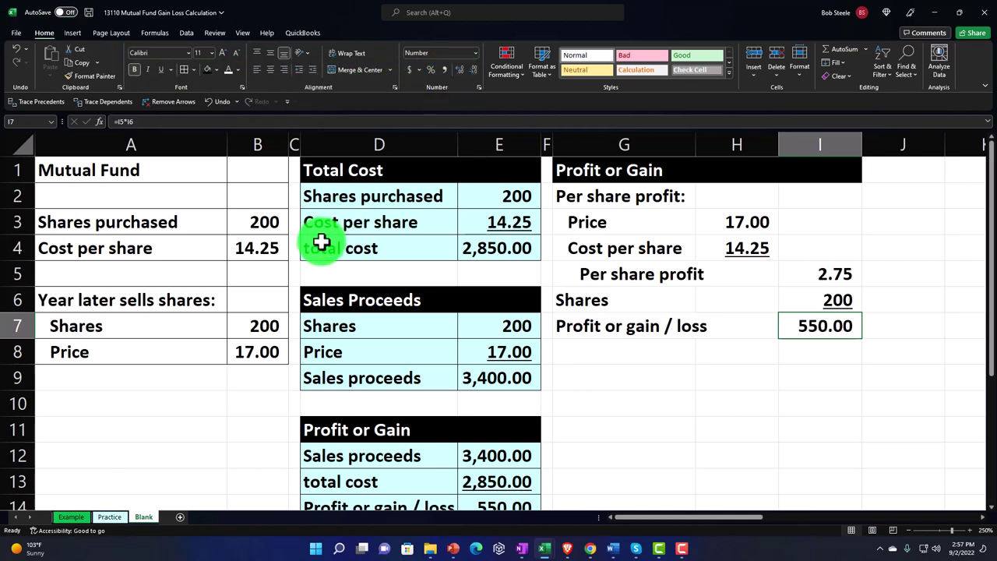
Apply all borders and the recently used light blue fill to the per-share profit calculation in G2:I7.
{"action": "left_click_drag", "start_coordinate": [614, 200], "coordinate": [790, 316]}
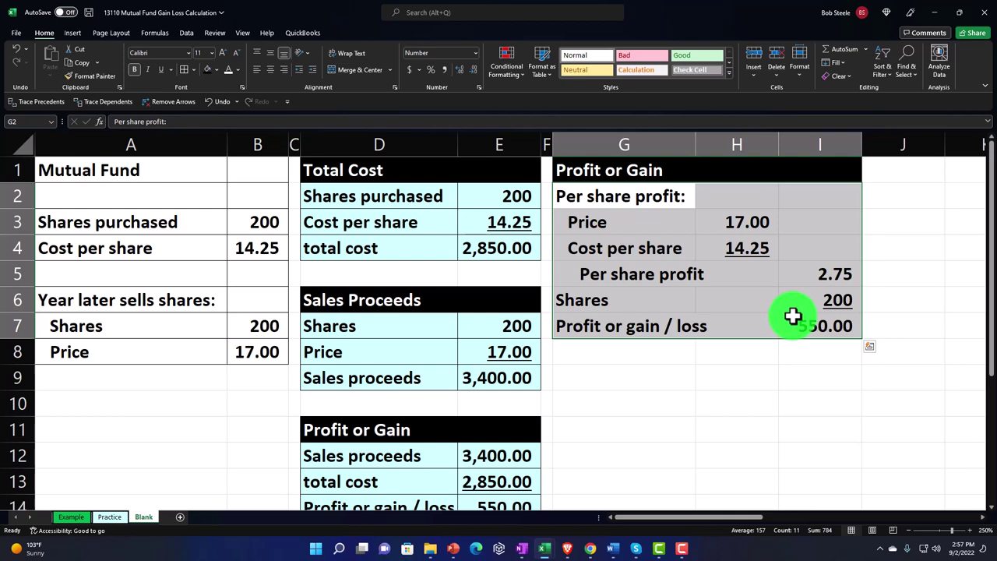
{"action": "left_click", "coordinate": [181, 72]}
{"action": "left_click", "coordinate": [215, 70]}
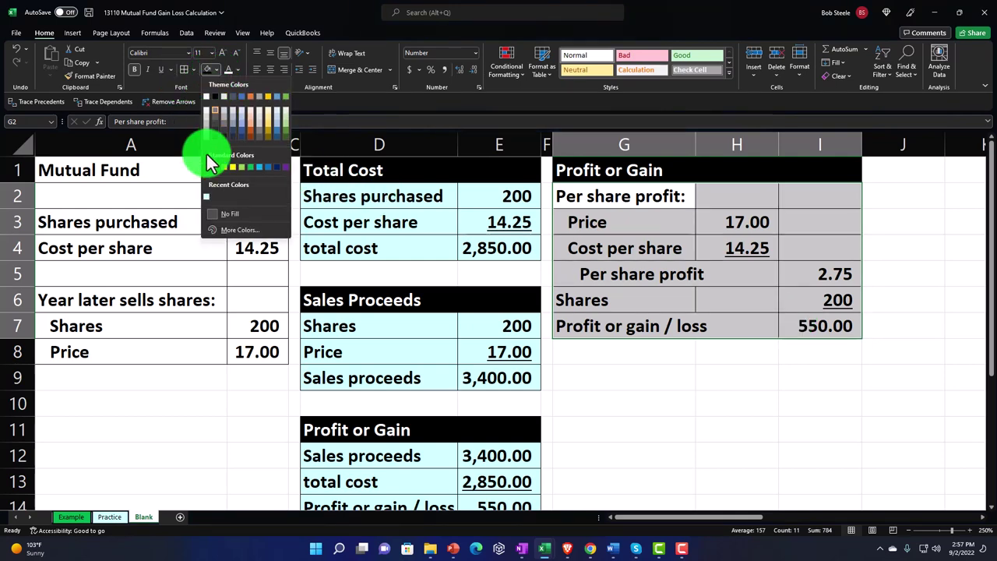
{"action": "left_click", "coordinate": [205, 200]}
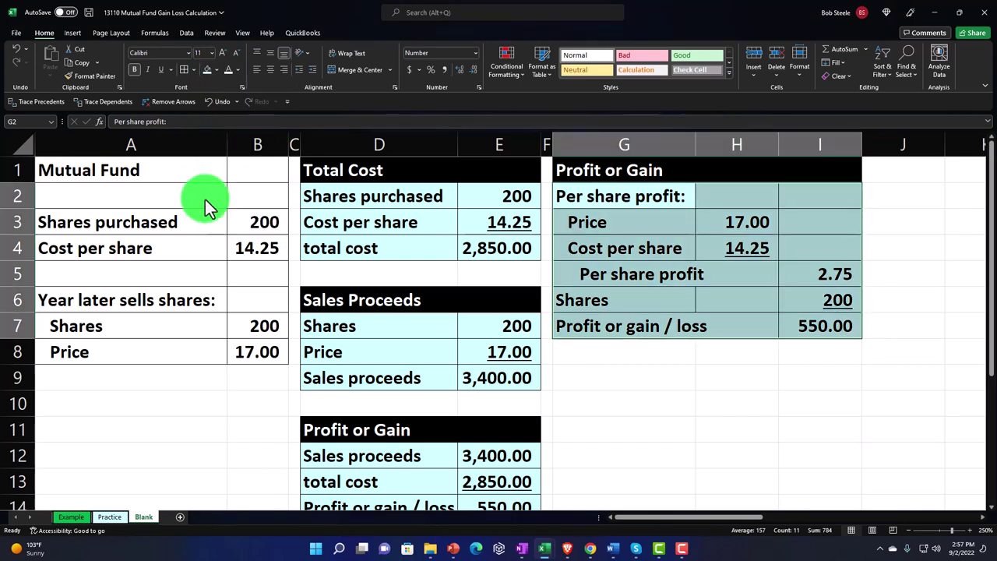
{"action": "left_click", "coordinate": [303, 300]}
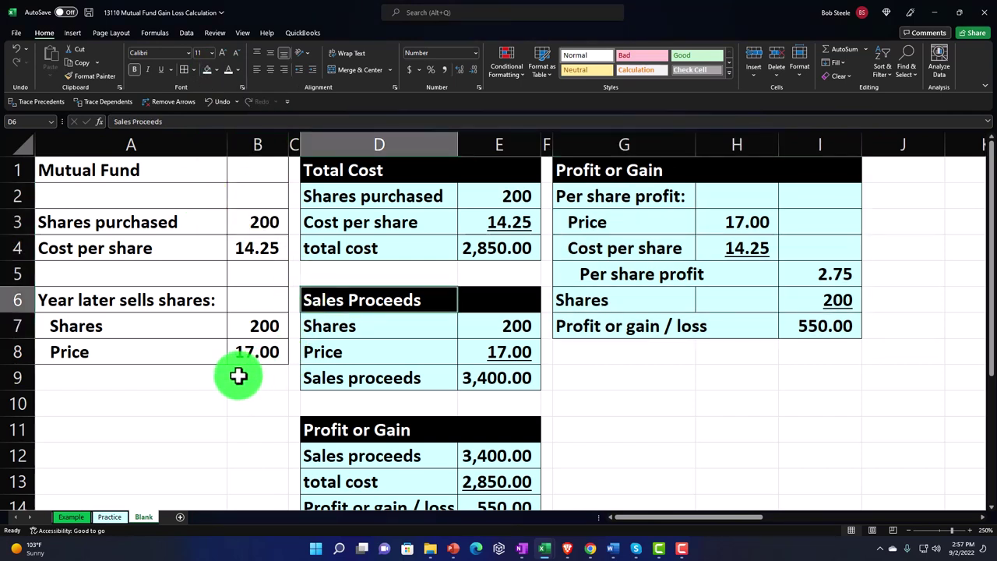
Set the number of shares sold in B7 to 50.
{"action": "left_click", "coordinate": [232, 265]}
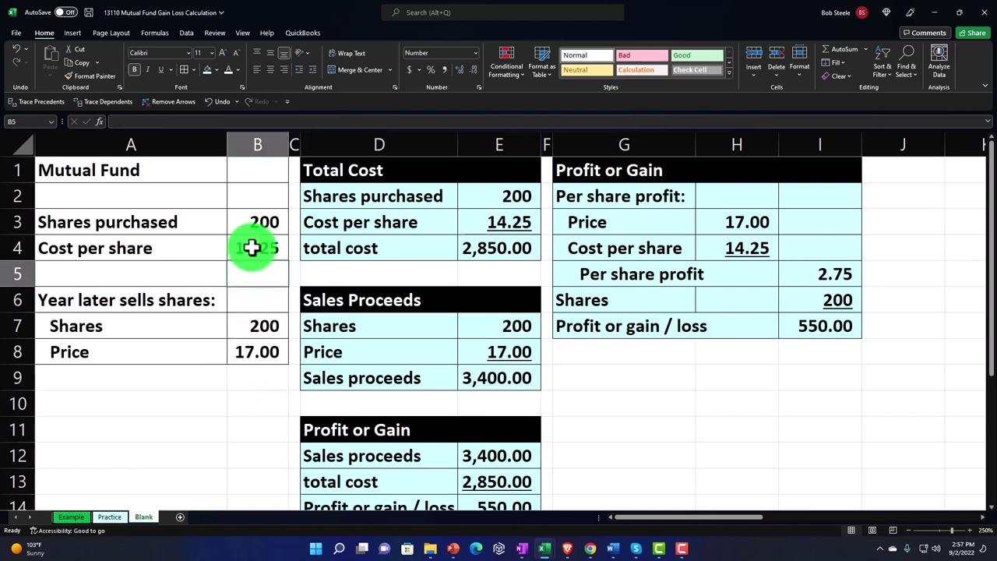
{"action": "left_click", "coordinate": [251, 224]}
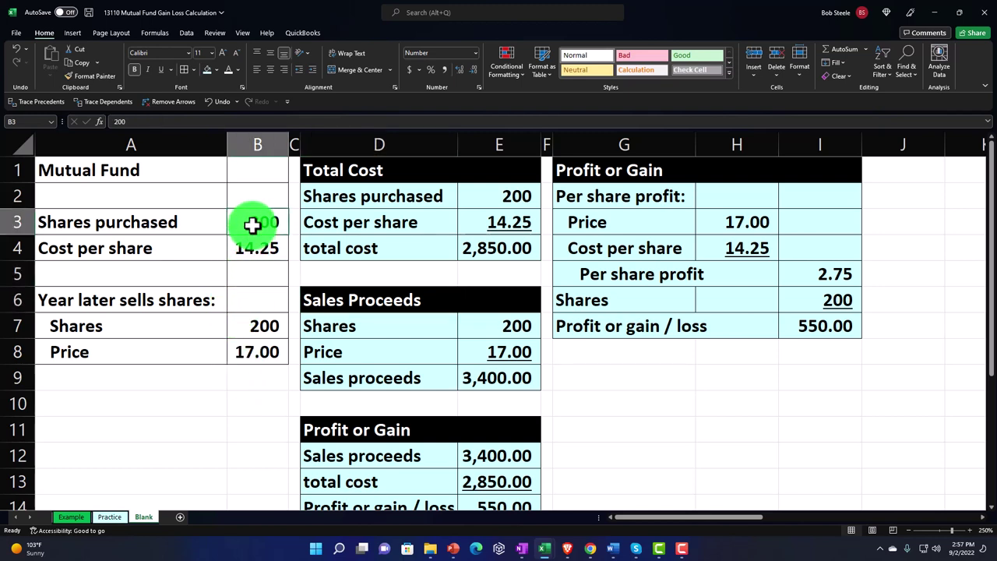
{"action": "key", "text": "Down"}
{"action": "key", "text": "Down"}
{"action": "key", "text": "Down"}
{"action": "key", "text": "Down"}
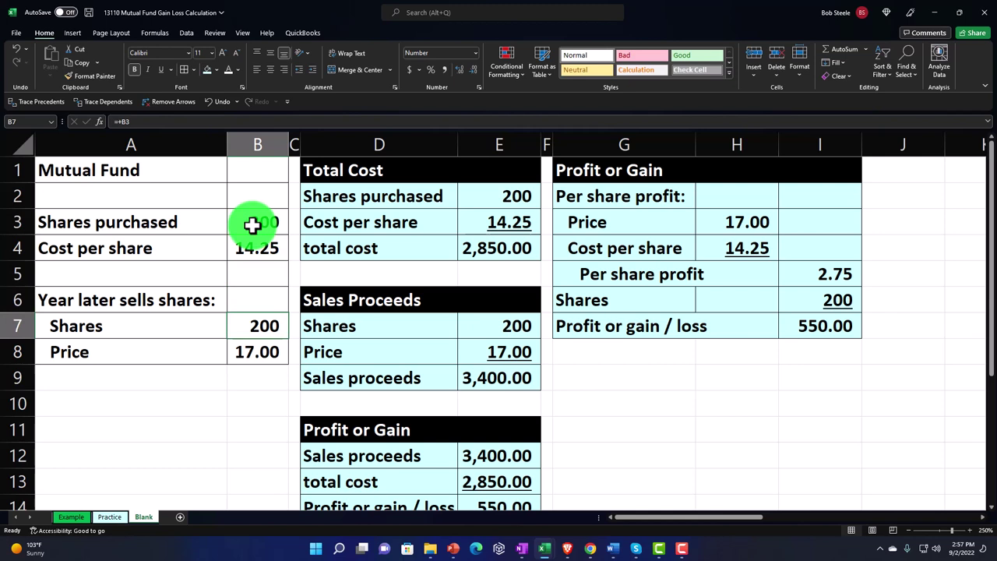
{"action": "type", "text": "5"}
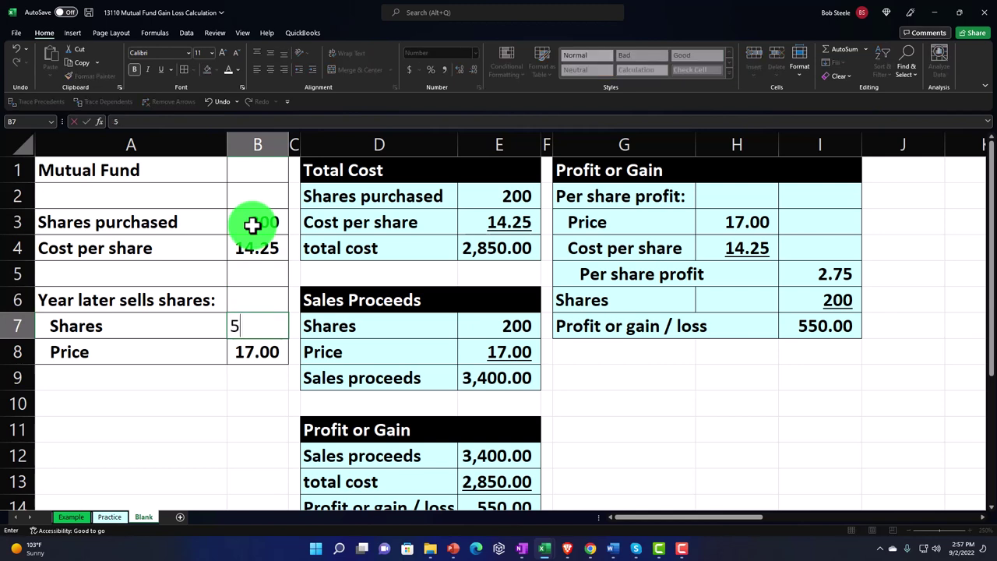
{"action": "type", "text": "0"}
{"action": "key", "text": "Return"}
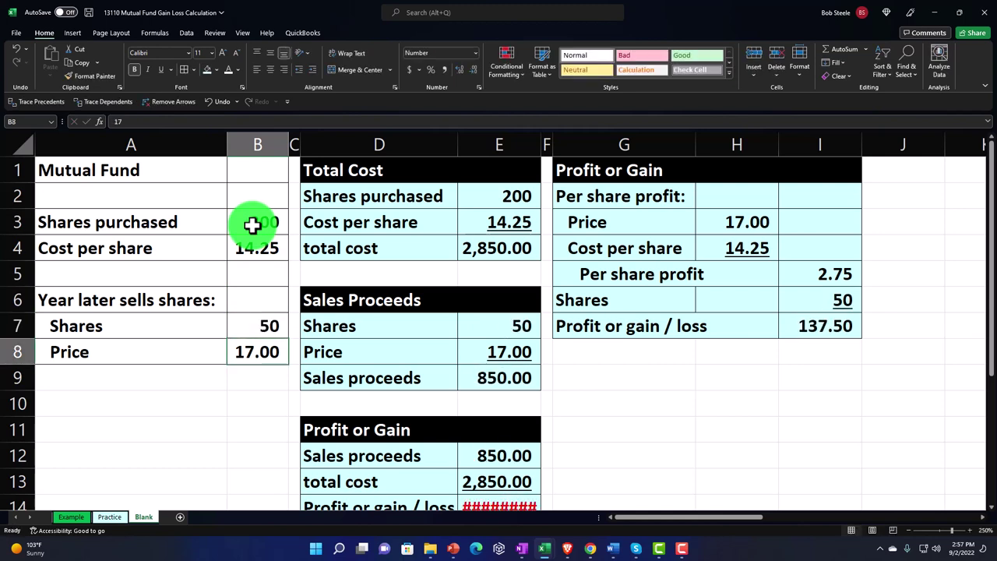
Widen column E slightly to fit the figure in E14, and compare E14 with the per-share result in I7.
{"action": "left_click_drag", "start_coordinate": [541, 143], "coordinate": [545, 140]}
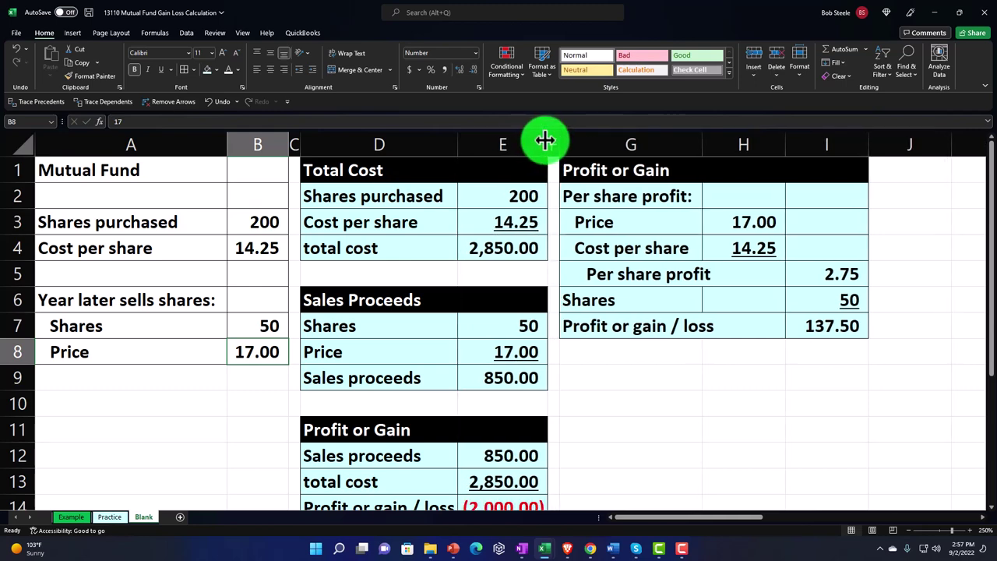
{"action": "scroll", "coordinate": [546, 374], "scroll_direction": "down", "scroll_amount": 1}
{"action": "left_click", "coordinate": [516, 437]}
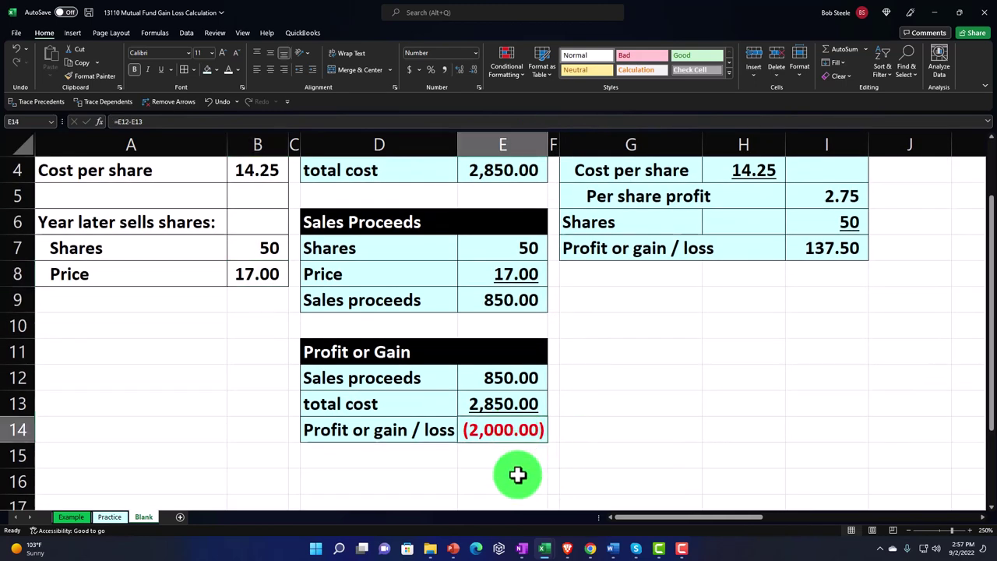
{"action": "scroll", "coordinate": [519, 447], "scroll_direction": "up", "scroll_amount": 1}
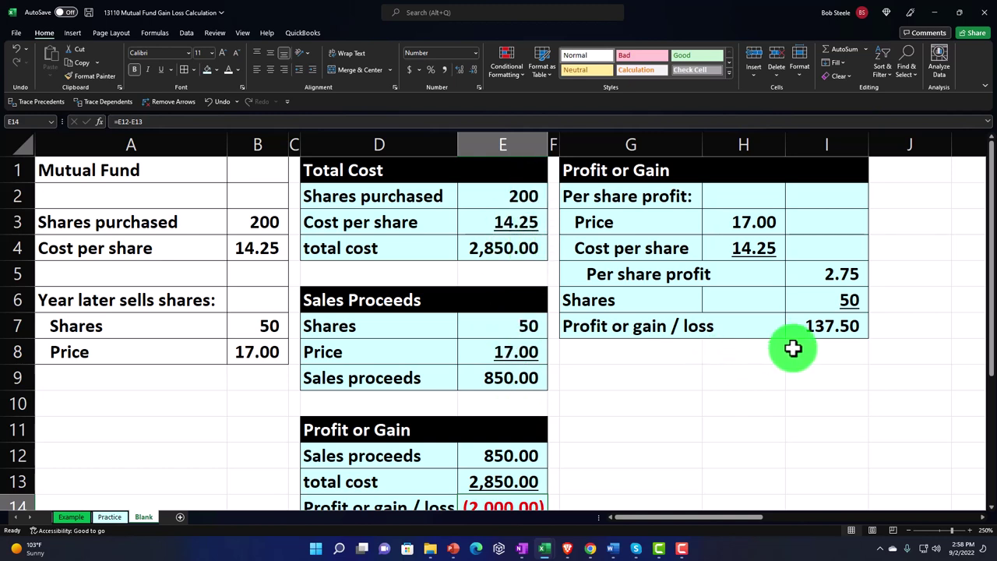
{"action": "left_click", "coordinate": [829, 328]}
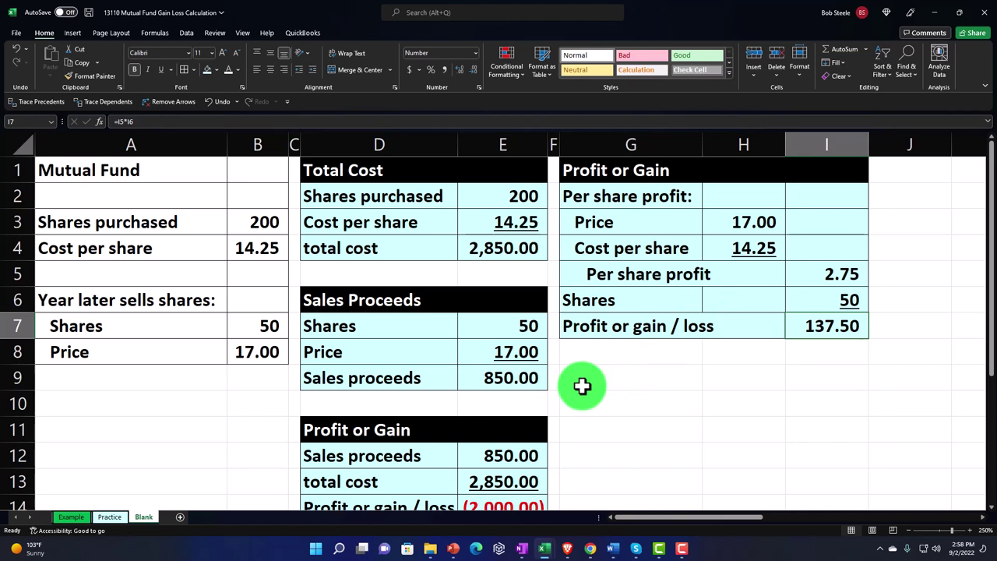
Set the number of shares sold in B7 back to 200, keeping the wider column E.
{"action": "left_click", "coordinate": [17, 56]}
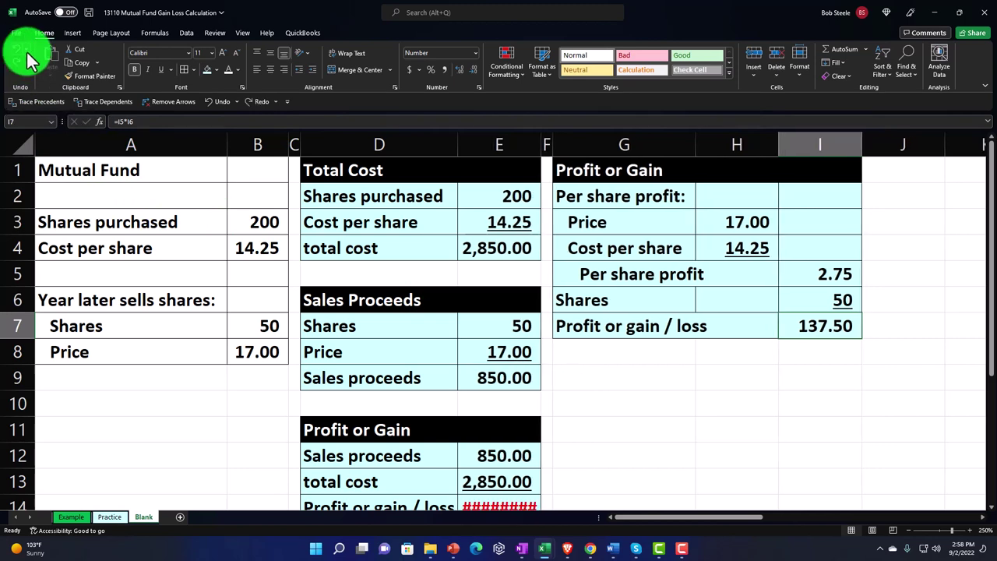
{"action": "left_click", "coordinate": [30, 50]}
{"action": "left_click", "coordinate": [252, 323]}
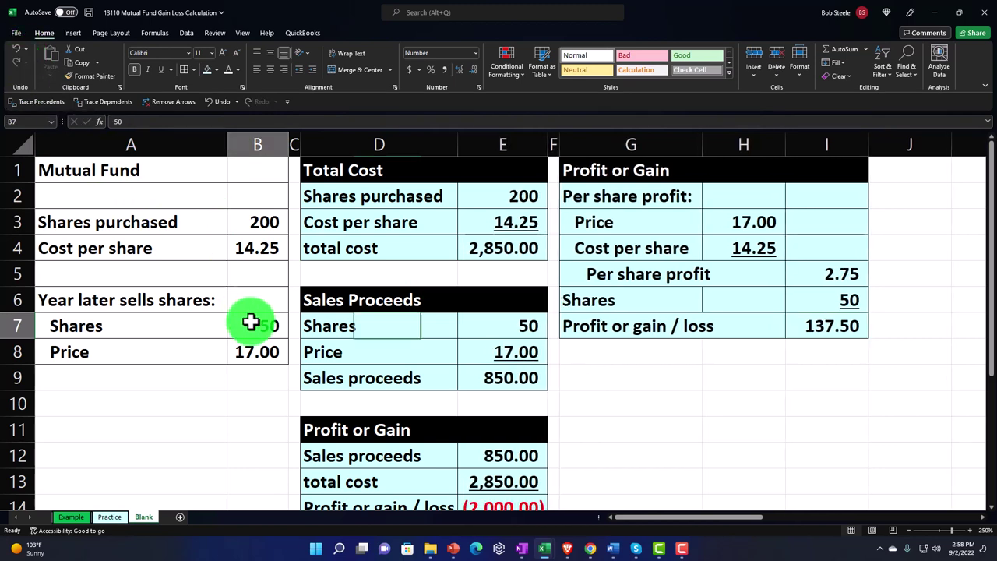
{"action": "type", "text": "200"}
{"action": "key", "text": "Return"}
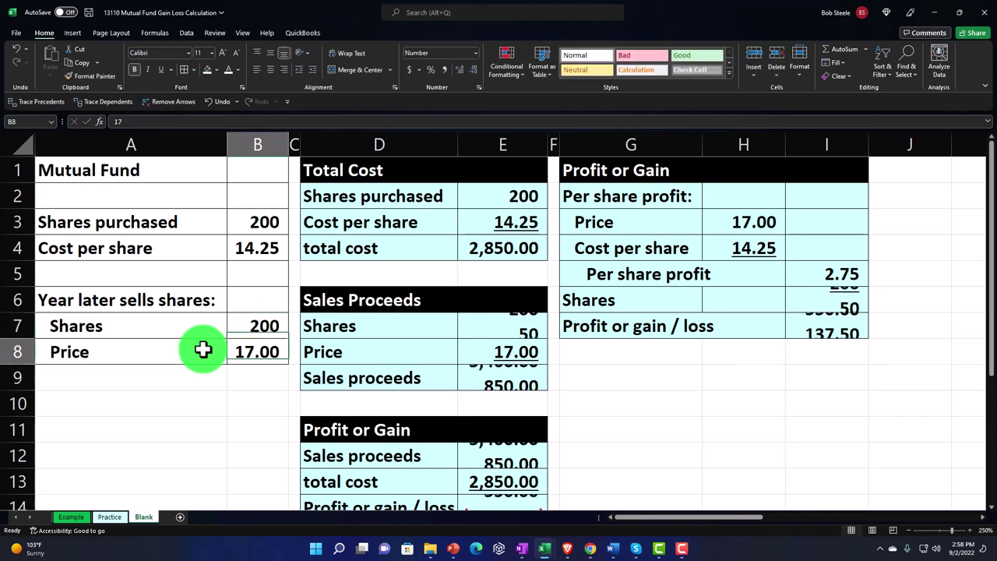
Set the cost per share in B4 to 21 and compare the profit or loss in E14 with I7.
{"action": "key", "text": "Up"}
{"action": "key", "text": "Up"}
{"action": "key", "text": "Up"}
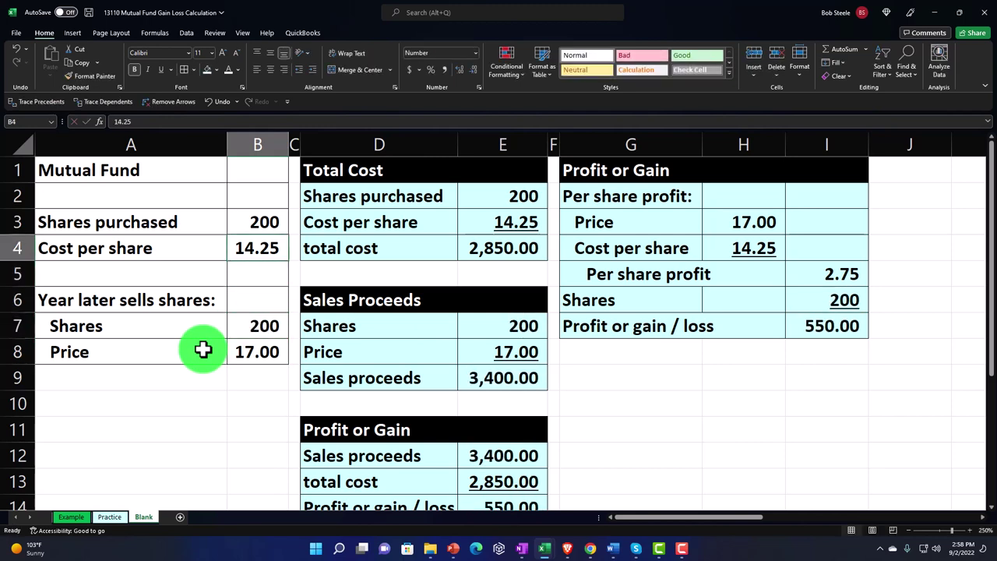
{"action": "key", "text": "Up"}
{"action": "type", "text": "21"}
{"action": "key", "text": "Return"}
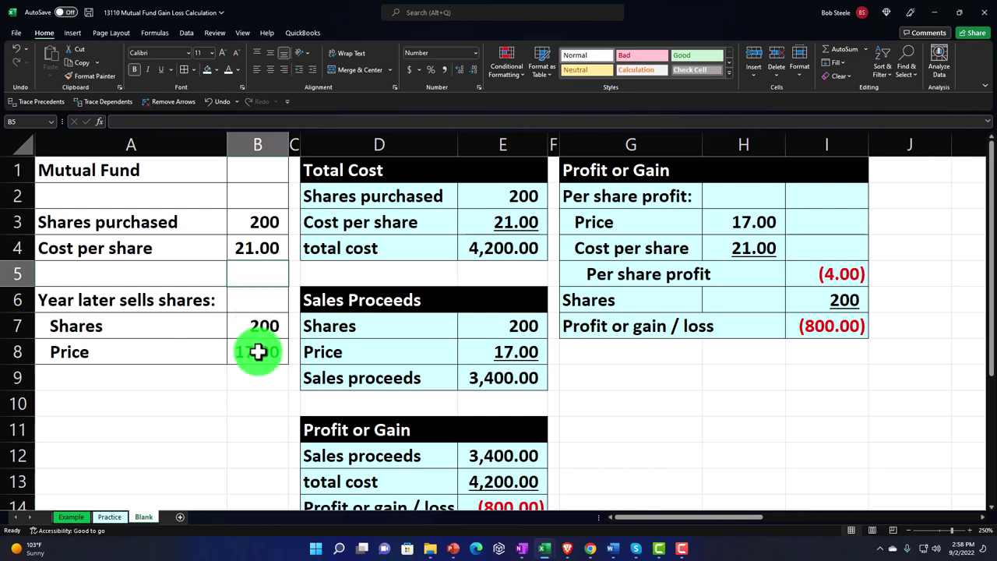
{"action": "scroll", "coordinate": [258, 352], "scroll_direction": "down", "scroll_amount": 1}
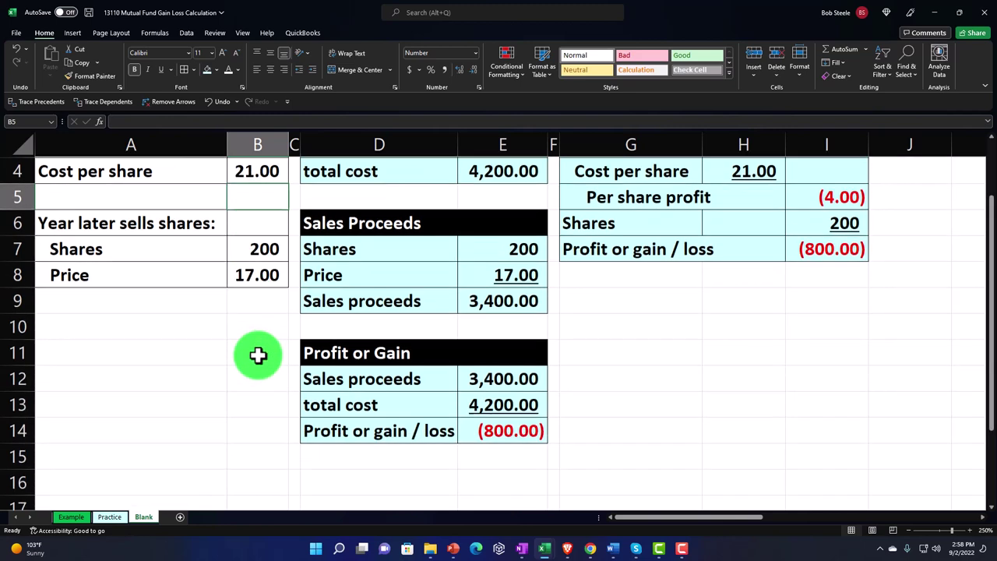
{"action": "left_click", "coordinate": [498, 437]}
{"action": "left_click", "coordinate": [828, 248]}
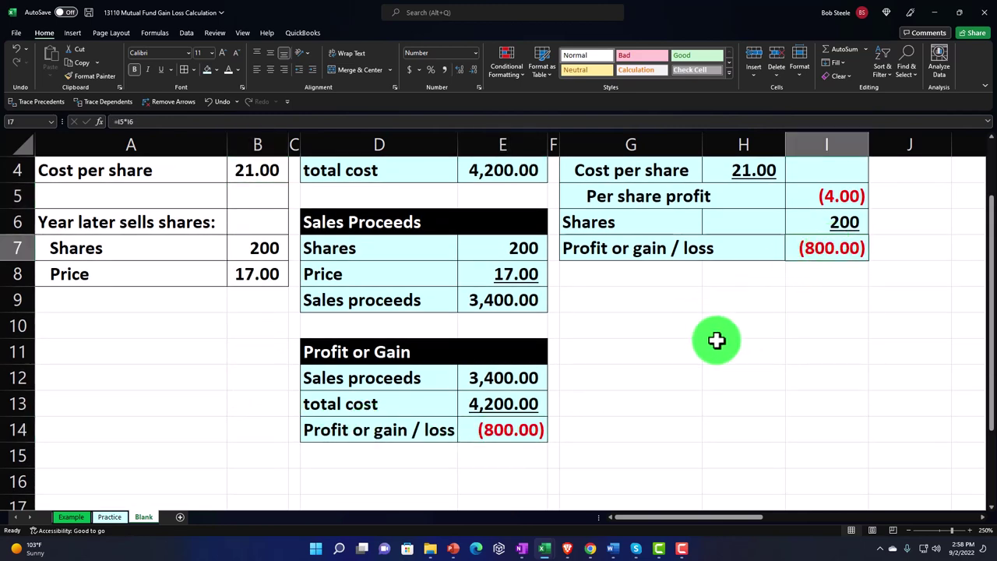
{"action": "scroll", "coordinate": [576, 441], "scroll_direction": "up", "scroll_amount": 1}
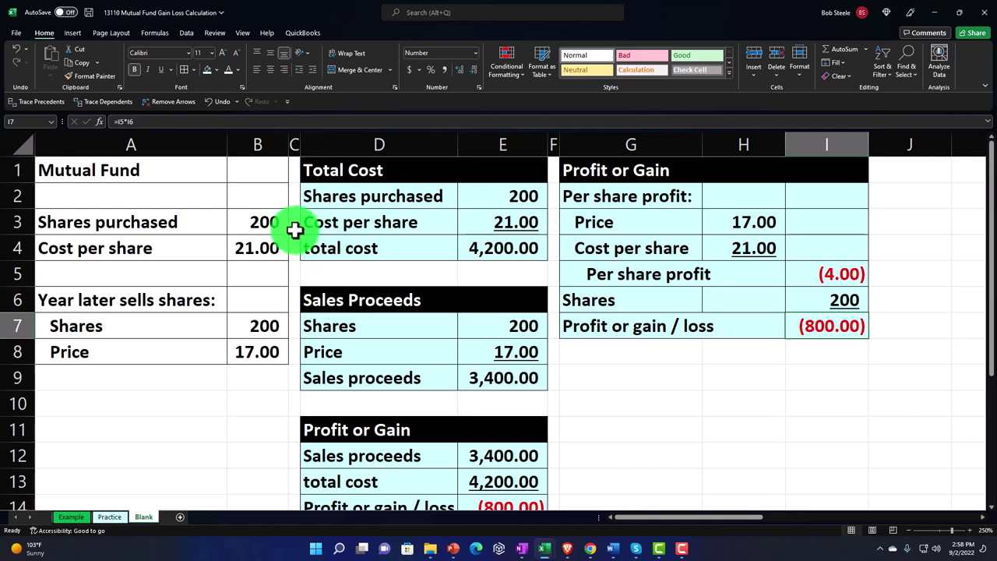
{"action": "scroll", "coordinate": [294, 230], "scroll_direction": "down", "scroll_amount": 1}
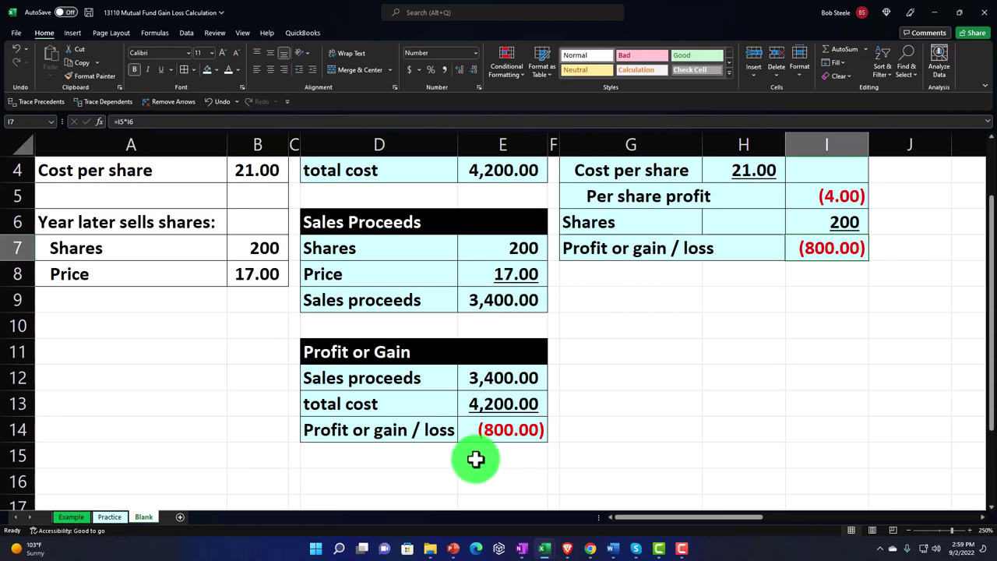
{"action": "scroll", "coordinate": [475, 460], "scroll_direction": "up", "scroll_amount": 1}
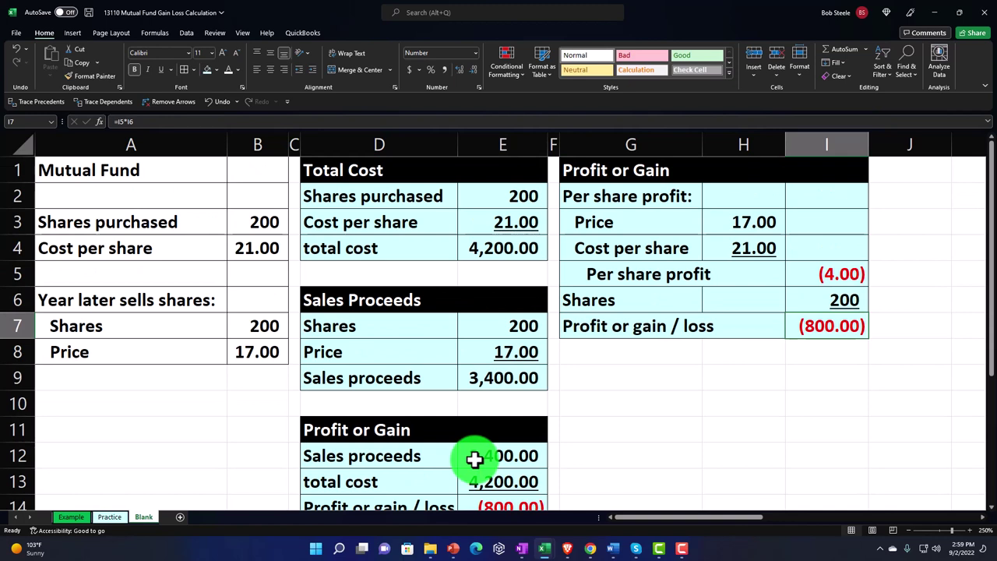
Set the cost per share in B4 back to 14.25.
{"action": "left_click", "coordinate": [320, 294]}
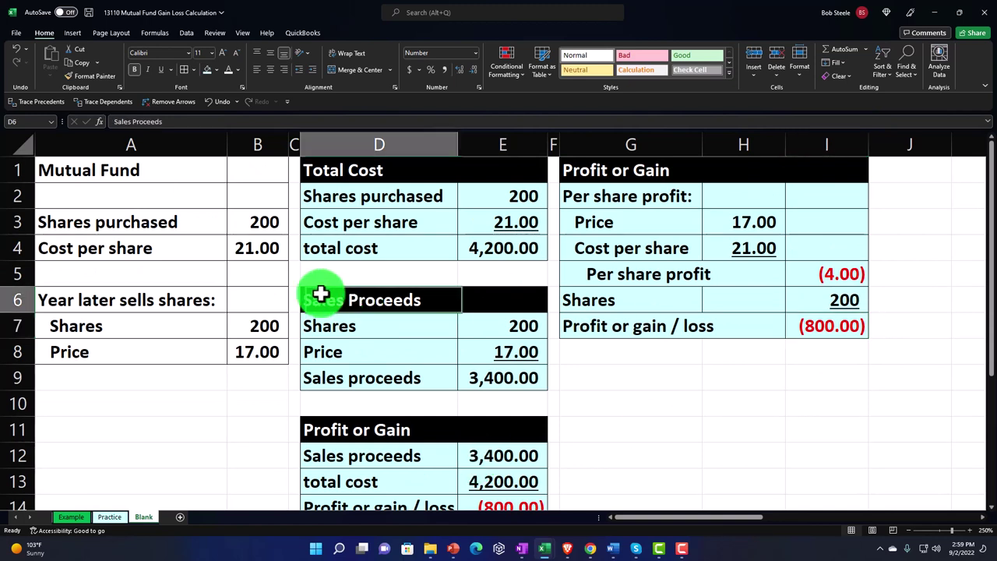
{"action": "left_click", "coordinate": [261, 251]}
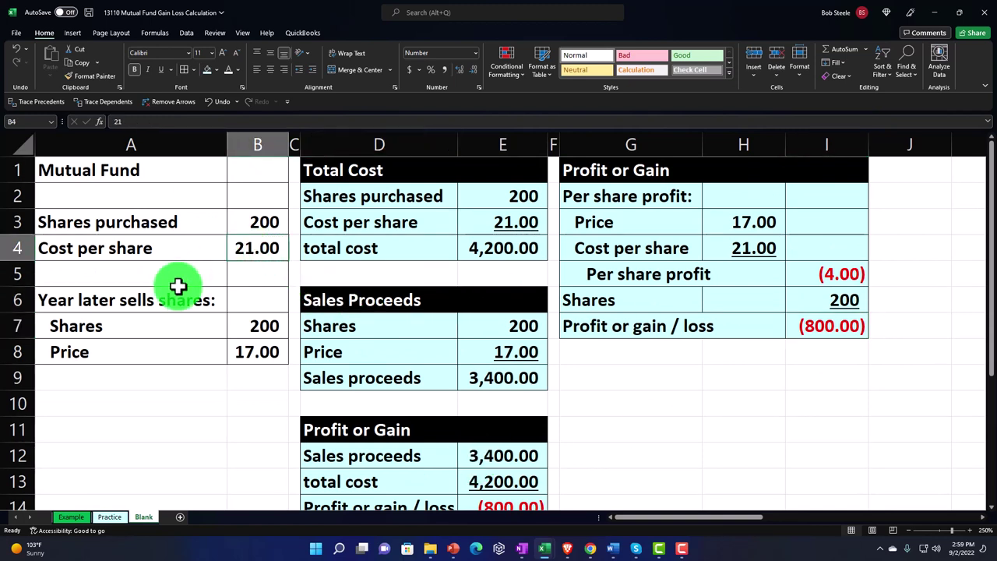
{"action": "type", "text": "14.25"}
{"action": "key", "text": "Return"}
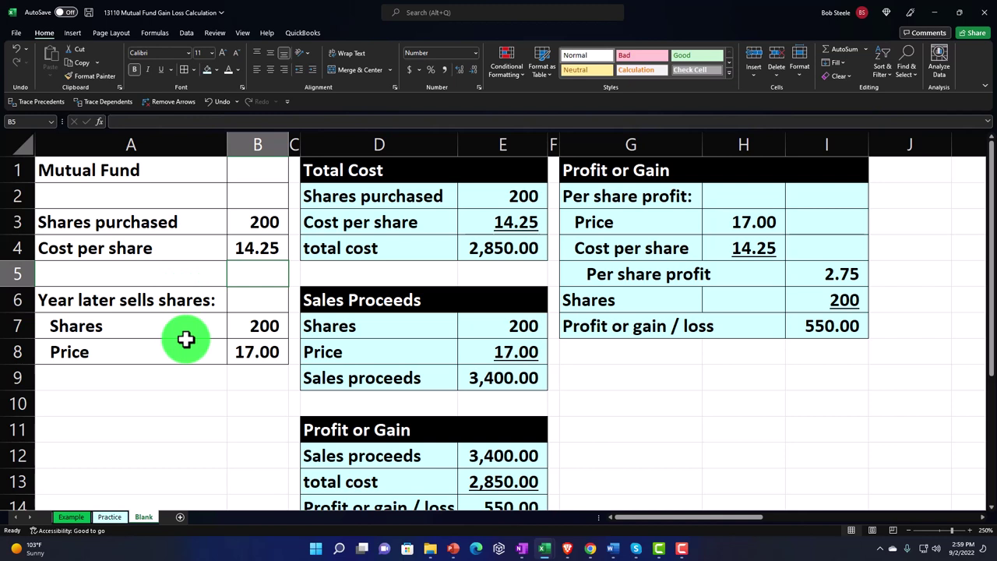
{"action": "left_click", "coordinate": [335, 333]}
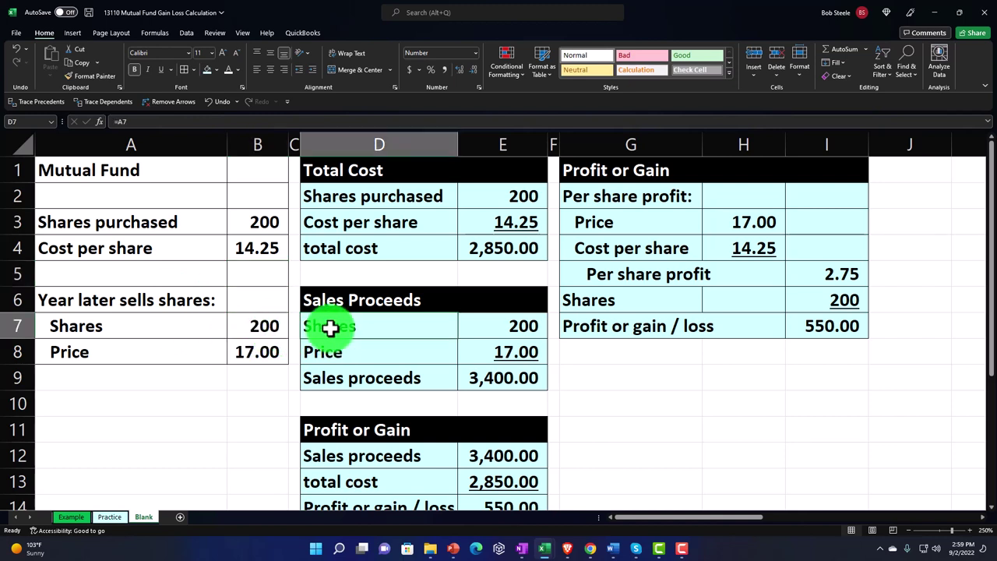
{"action": "left_click", "coordinate": [196, 375]}
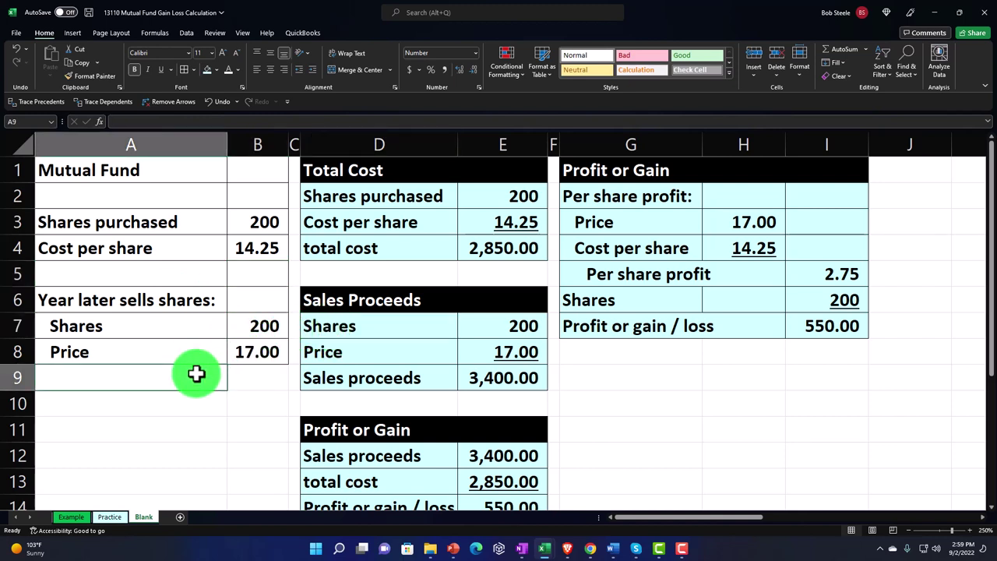